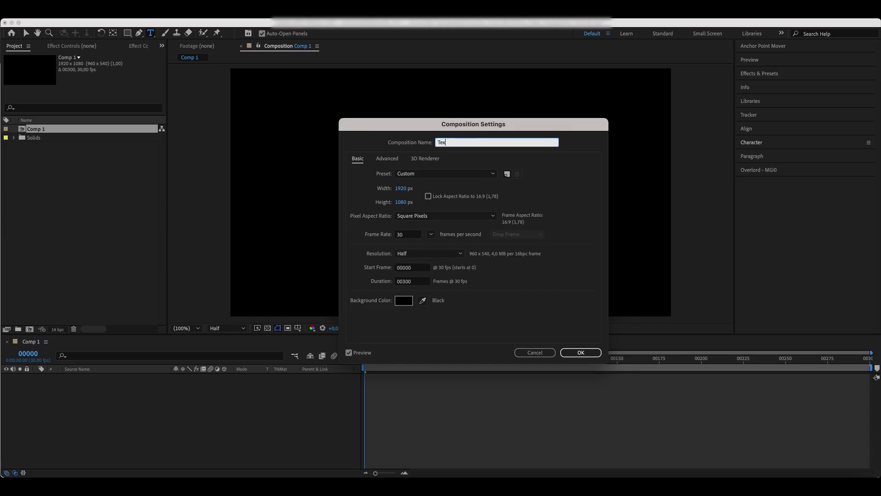
# Finish naming the composition Text and add a text layer reading "Chroma Fade" and "Typography" on two lines.
pyautogui.press('Return')
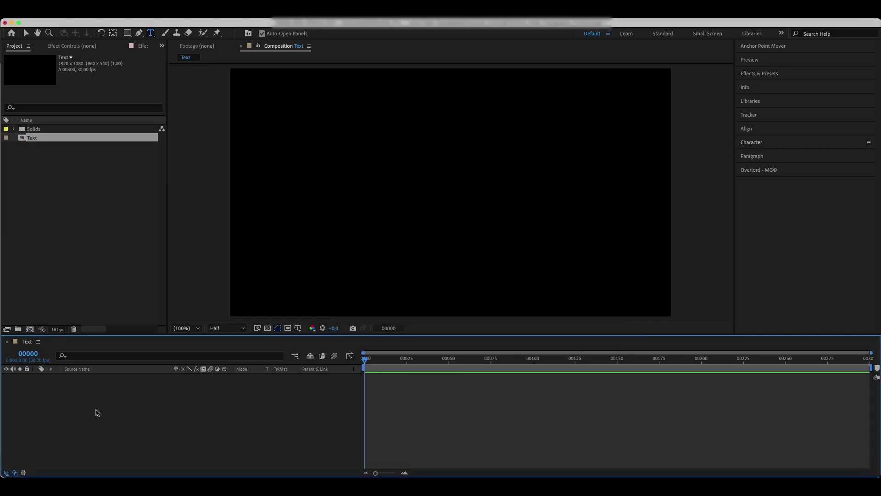
pyautogui.rightClick(96, 413)
pyautogui.moveTo(122, 357)
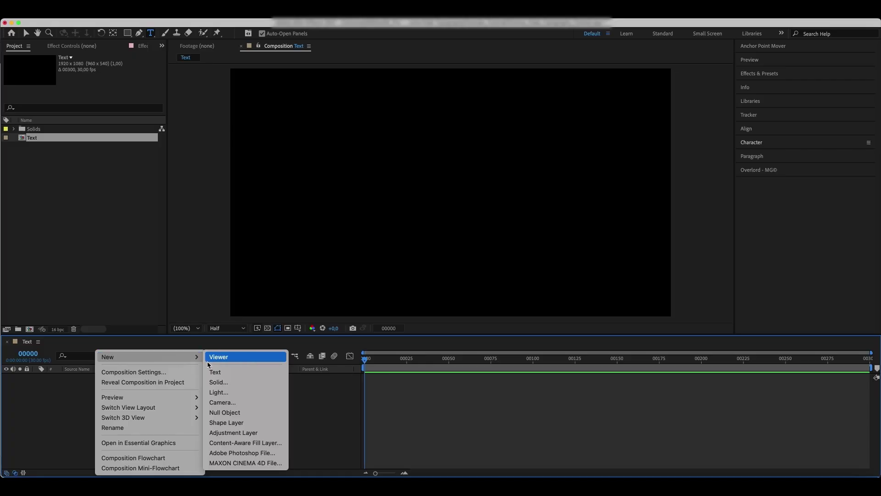
pyautogui.click(223, 372)
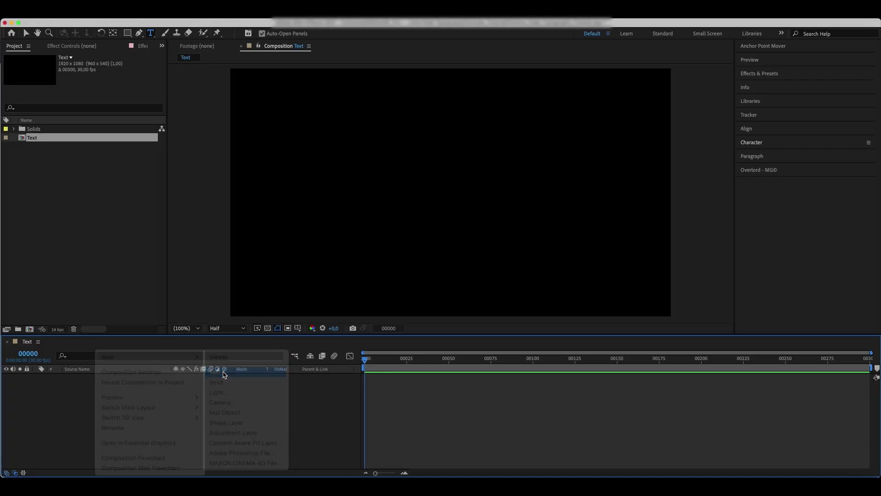
pyautogui.write('Chr')
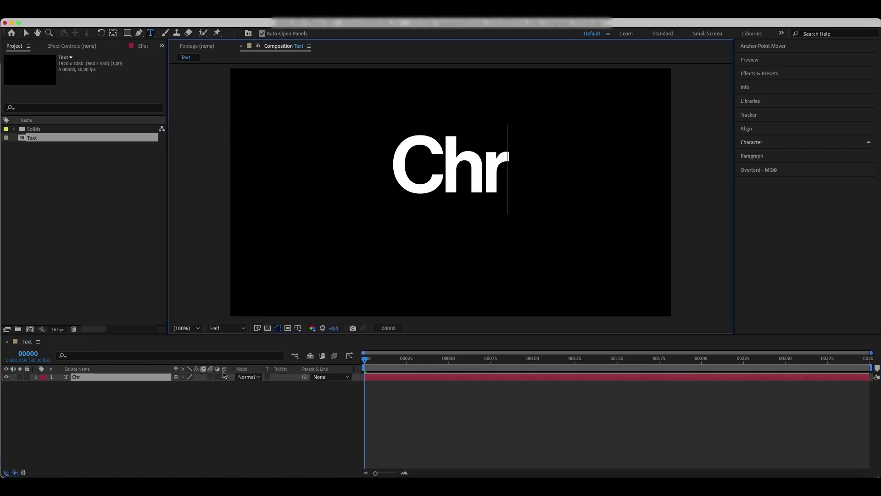
pyautogui.write('oma Fade')
pyautogui.press('Return')
pyautogui.write('Typography')
pyautogui.press('Escape')
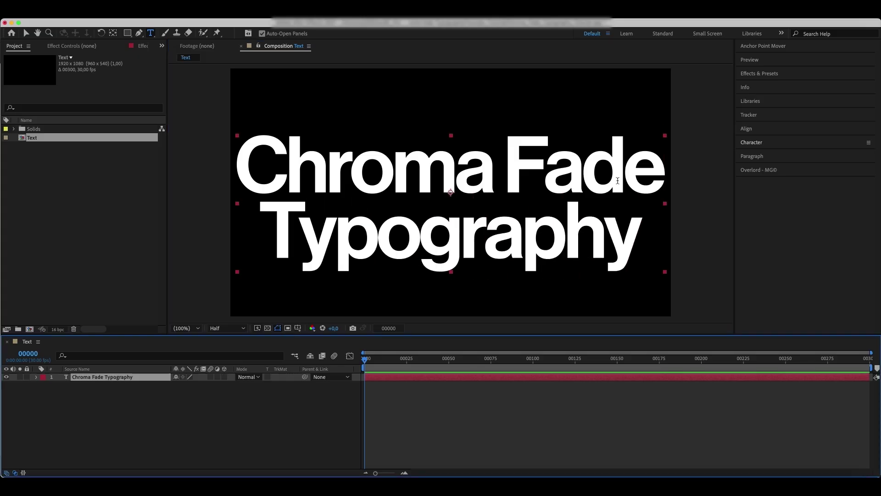
# Reduce the title's font size and leading, and centre it vertically in the composition.
pyautogui.click(759, 143)
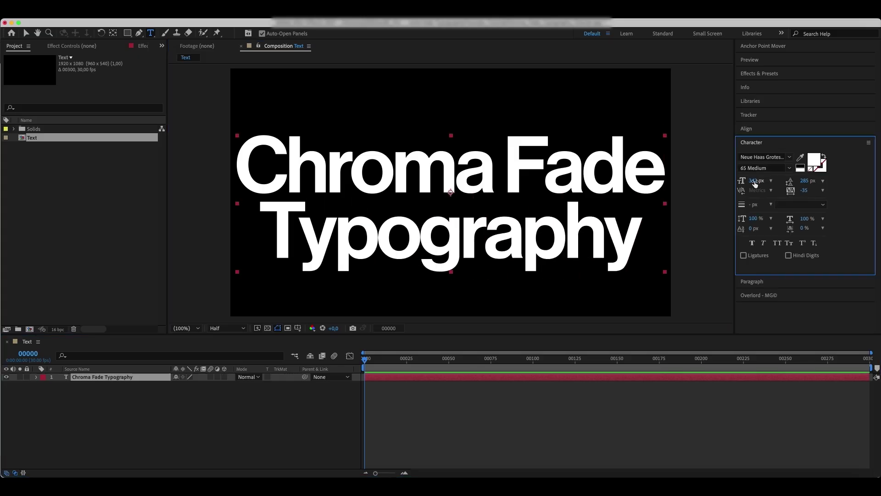
pyautogui.moveTo(749, 181); pyautogui.dragTo(738, 182)
pyautogui.moveTo(792, 182); pyautogui.dragTo(786, 182)
pyautogui.click(758, 133)
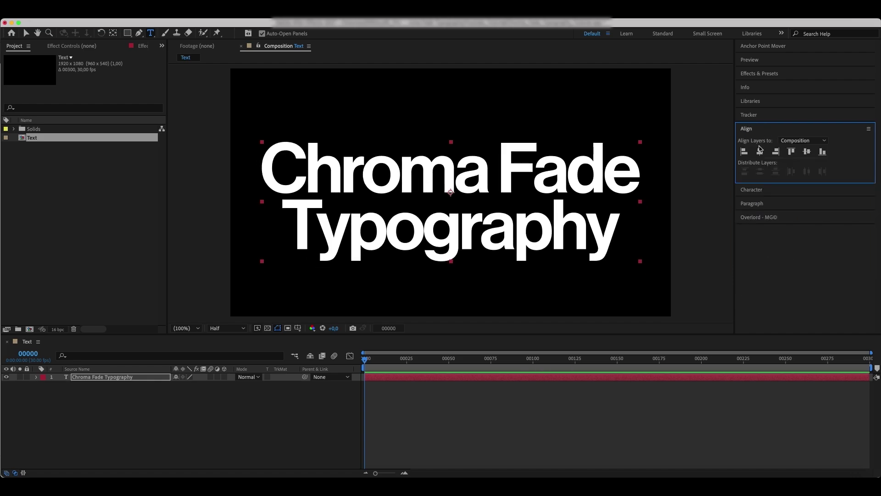
pyautogui.click(807, 151)
# Add a text animator with All Transform Properties to the Chroma Fade Typography layer.
pyautogui.click(36, 377)
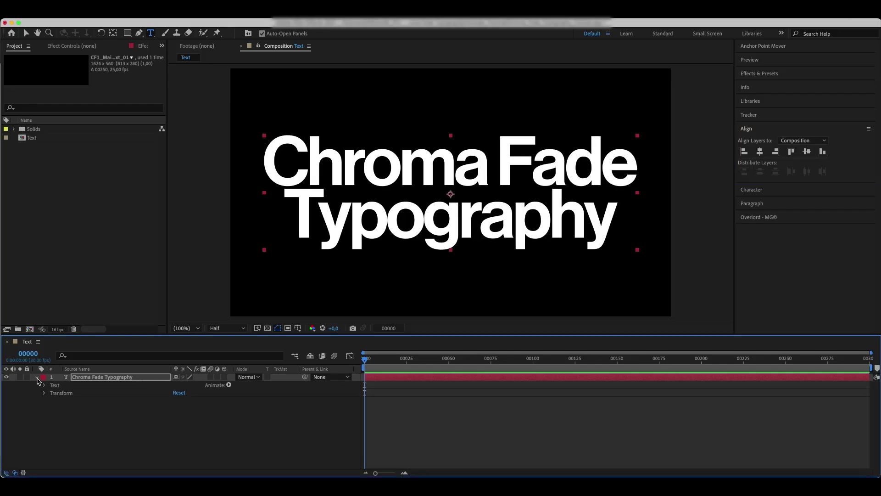
pyautogui.click(45, 388)
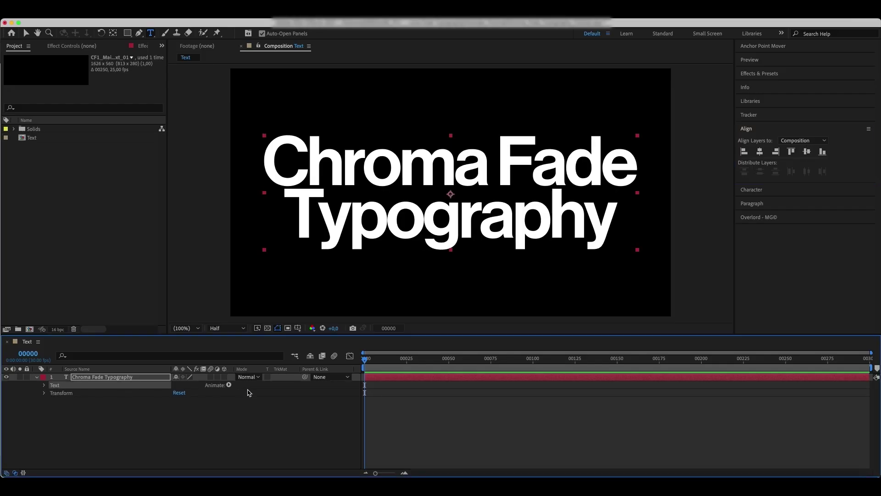
pyautogui.click(229, 386)
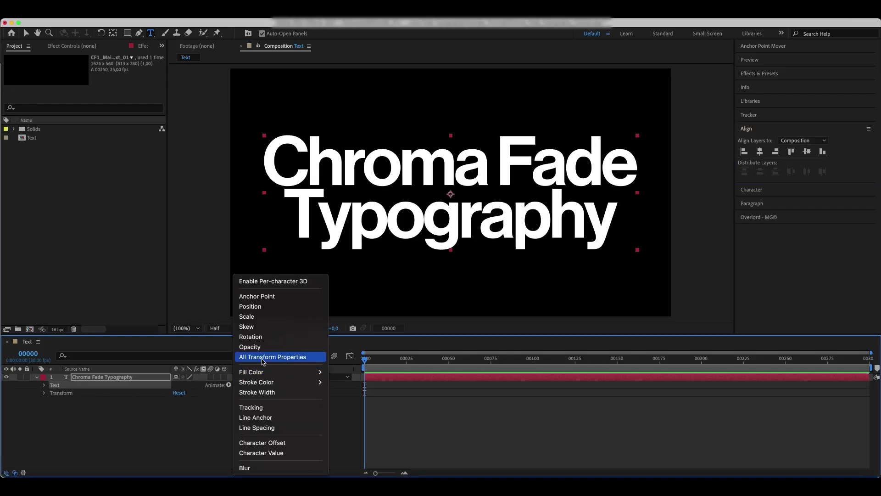
pyautogui.click(257, 357)
# Keyframe the range selector's Start at 100% on frame 75 and at 0% on frame 0.
pyautogui.moveTo(463, 365); pyautogui.dragTo(491, 372)
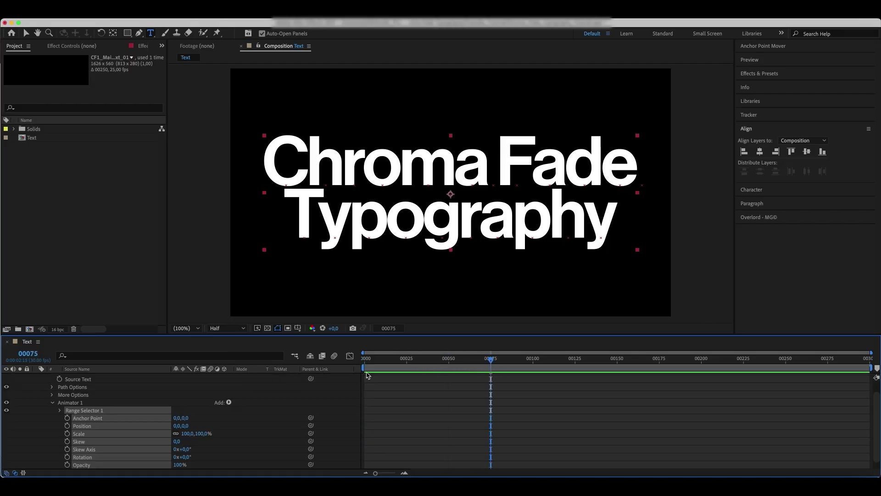
pyautogui.click(60, 411)
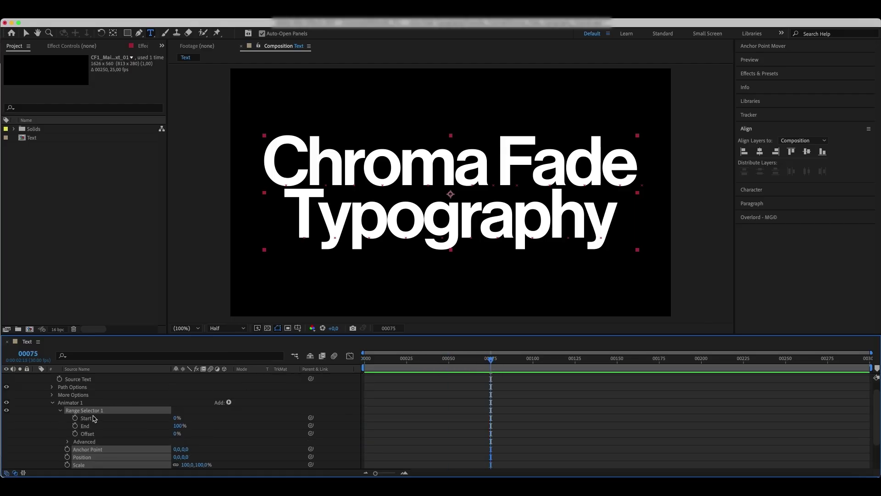
pyautogui.moveTo(177, 418); pyautogui.dragTo(244, 417)
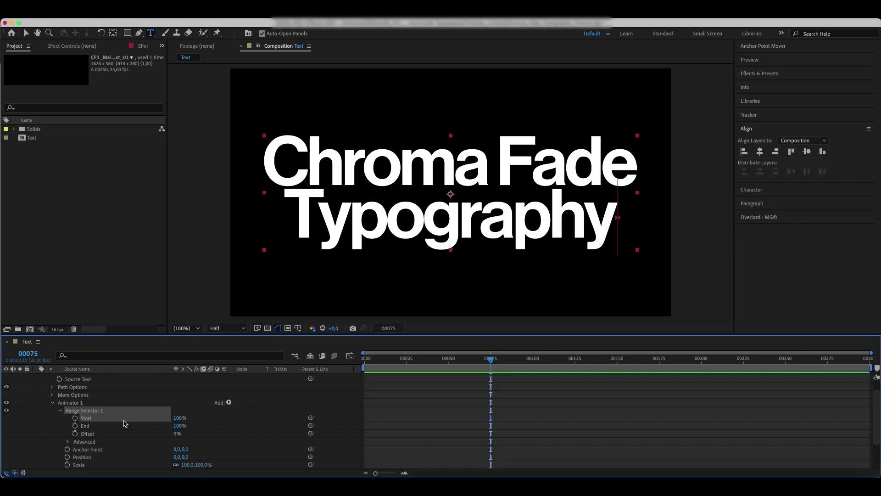
pyautogui.click(75, 418)
pyautogui.click(365, 358)
pyautogui.click(180, 418)
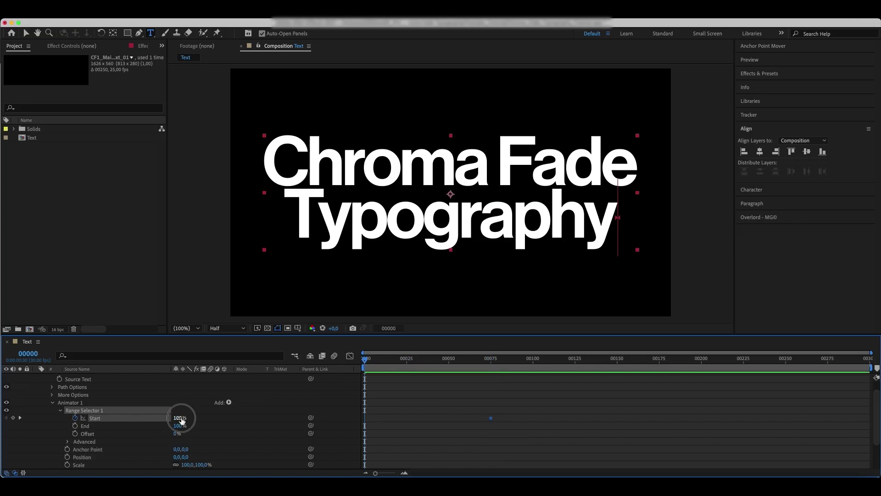
pyautogui.write('0')
pyautogui.press('Return')
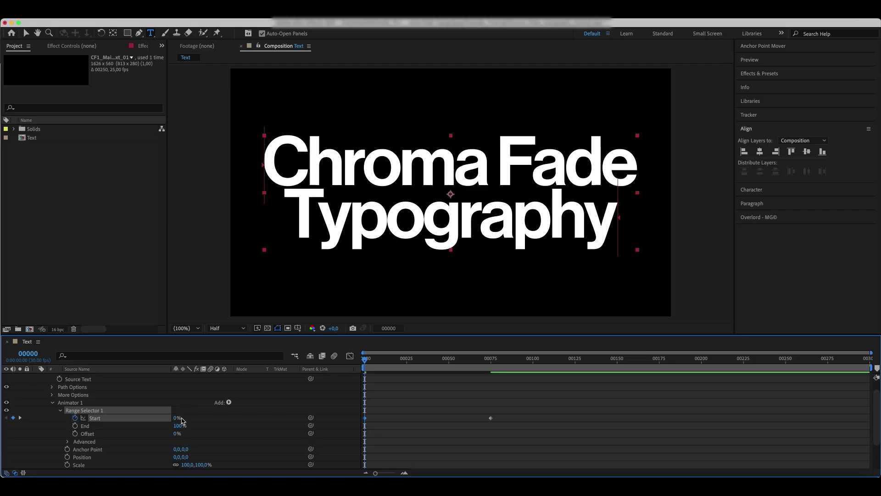
# Apply Easy Ease to both Start keyframes and check their curve in the graph editor.
pyautogui.moveTo(505, 413); pyautogui.dragTo(371, 426)
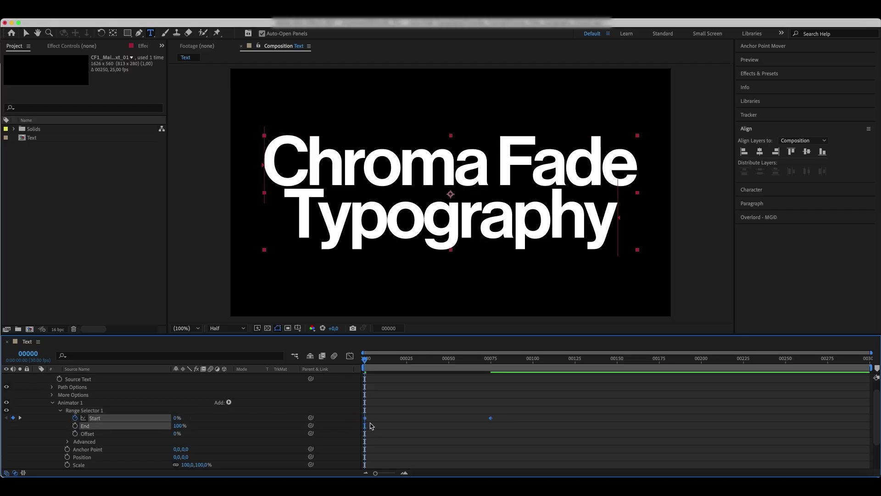
pyautogui.click(350, 355)
pyautogui.click(350, 356)
# Set the animator's Opacity to 0%, show the range selector's advanced options and preview the letter reveal.
pyautogui.scroll(-5, 403, 396)
pyautogui.moveTo(177, 460); pyautogui.dragTo(111, 463)
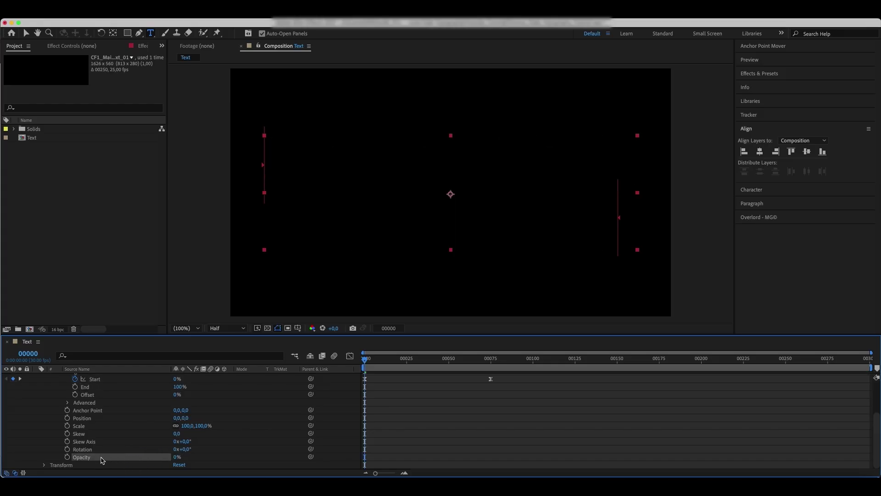
pyautogui.click(68, 402)
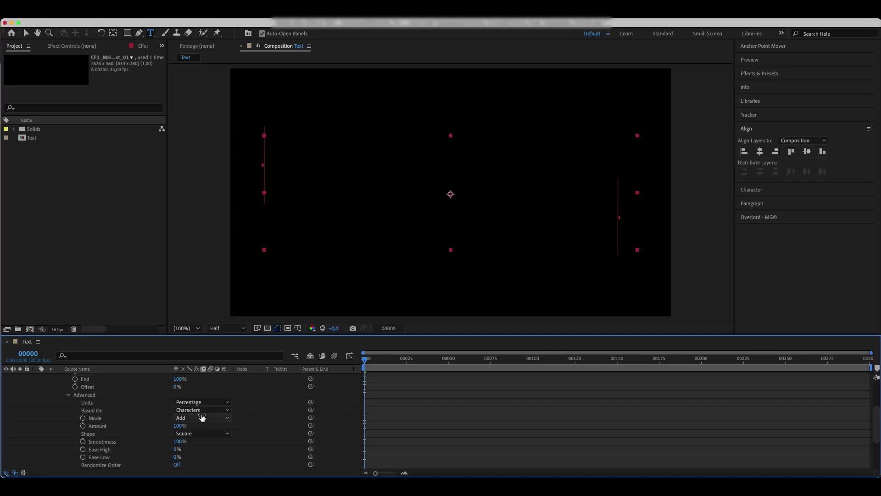
pyautogui.press('space')
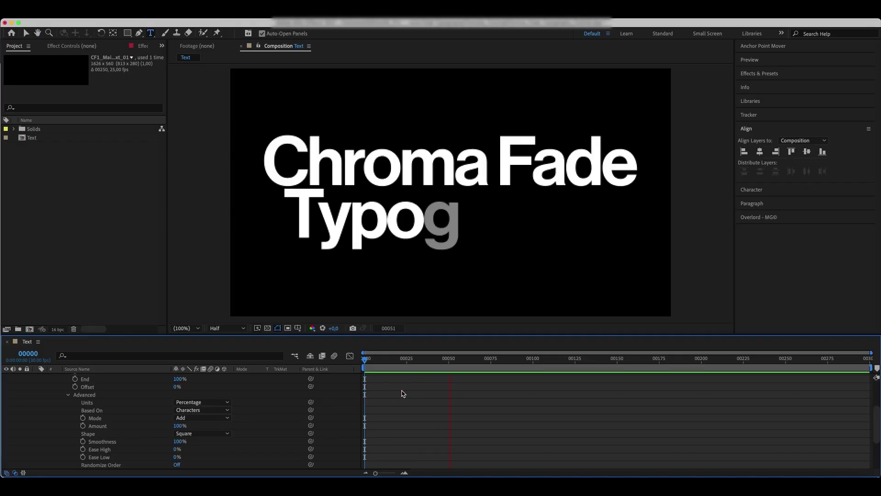
pyautogui.press('space')
# Collapse Animator 1 and duplicate it on the same text layer.
pyautogui.scroll(2, 53, 381)
pyautogui.click(53, 378)
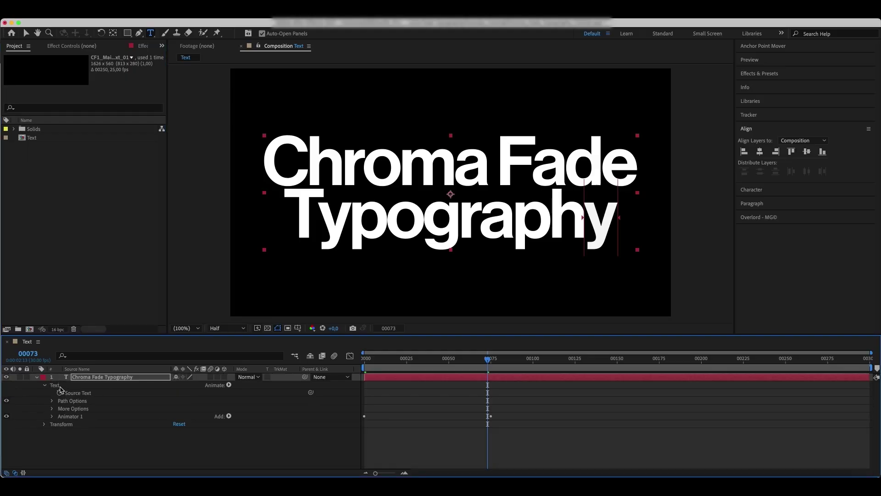
pyautogui.click(72, 417)
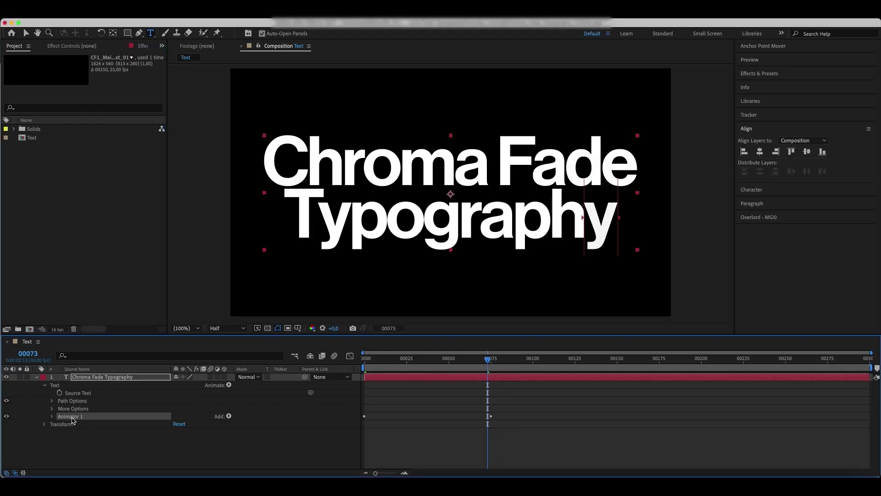
pyautogui.press('super+d')
pyautogui.moveTo(75, 426); pyautogui.dragTo(73, 422)
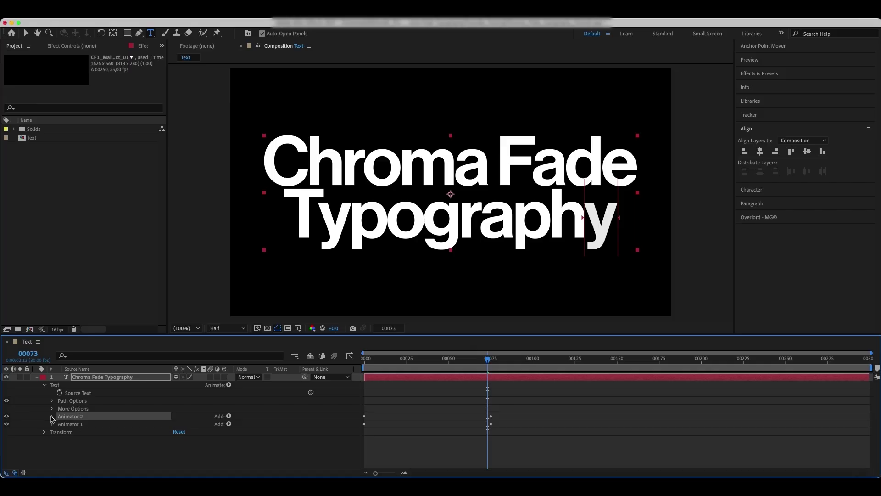
# Shift both Start keyframes of Animator 2 five frames later, so the first one sits at frame 5.
pyautogui.click(52, 417)
pyautogui.click(60, 410)
pyautogui.click(95, 418)
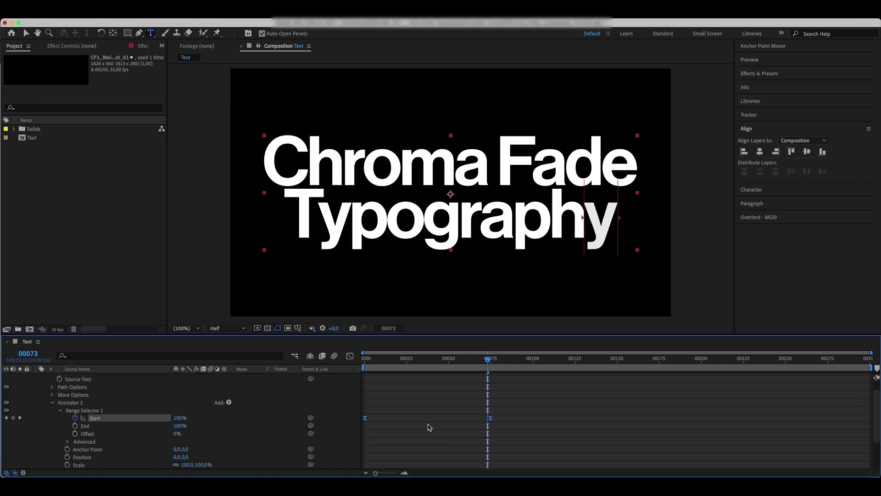
pyautogui.moveTo(375, 365)
pyautogui.mouseDown()
pyautogui.moveTo(366, 365)
pyautogui.moveTo(374, 367)
pyautogui.mouseUp()
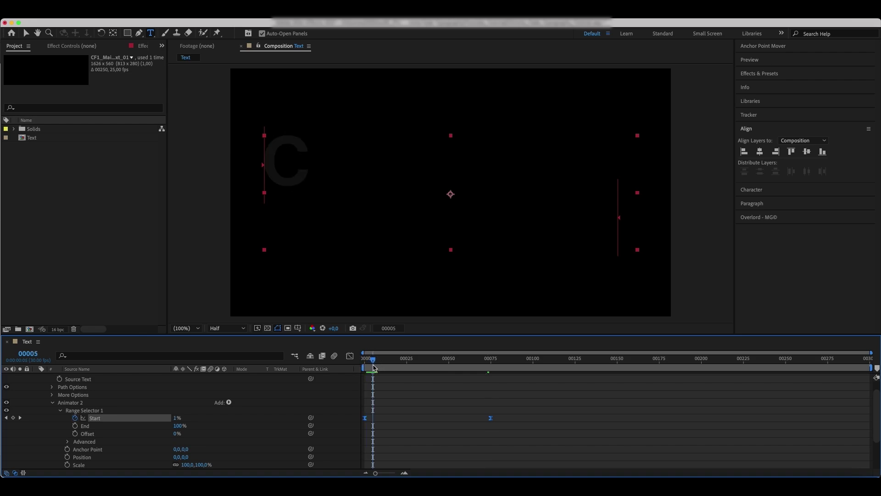
pyautogui.moveTo(366, 420); pyautogui.dragTo(374, 420)
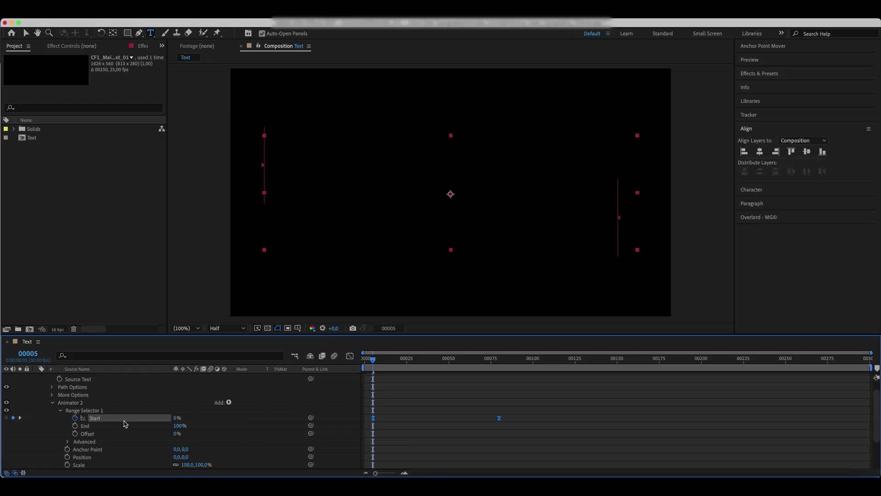
# Add a Blur property to Animator 2, set it to 50 on both axes and preview the animation.
pyautogui.click(229, 403)
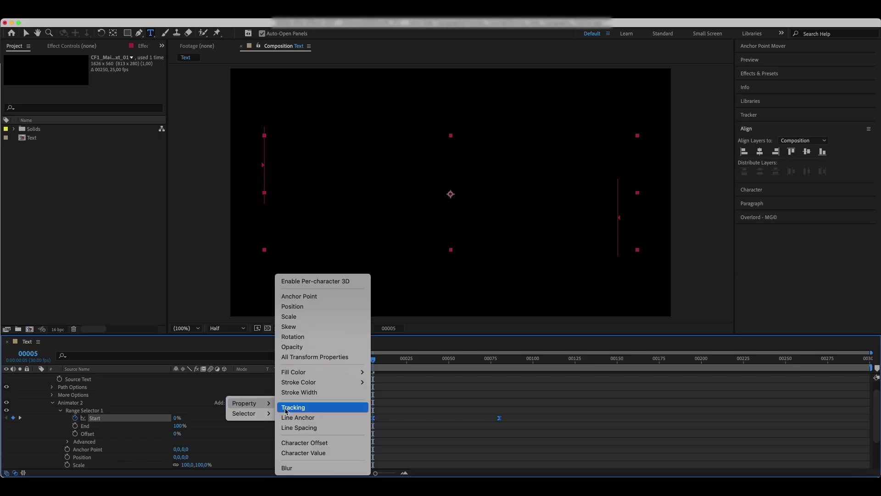
pyautogui.click(300, 468)
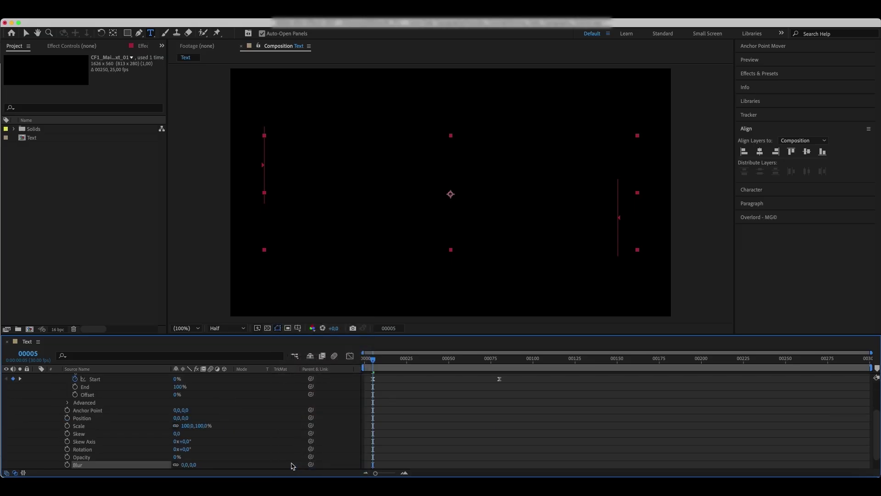
pyautogui.click(185, 464)
pyautogui.press('Return')
pyautogui.press('space')
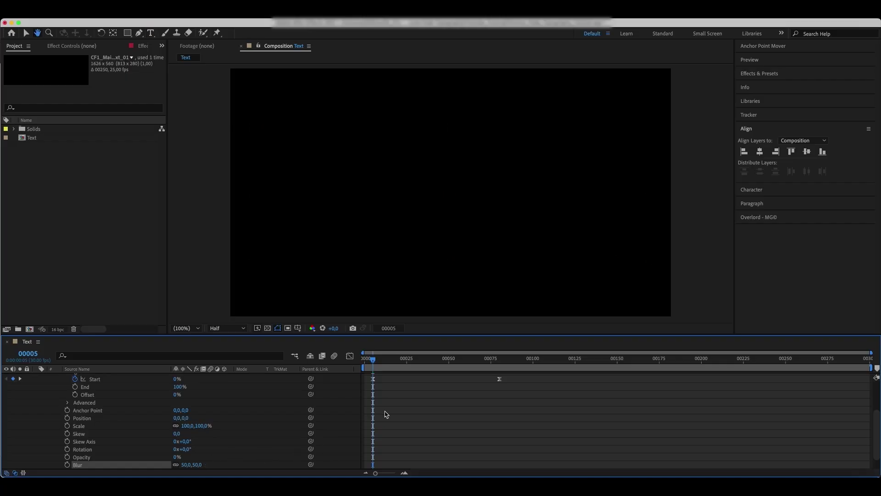
pyautogui.press('space')
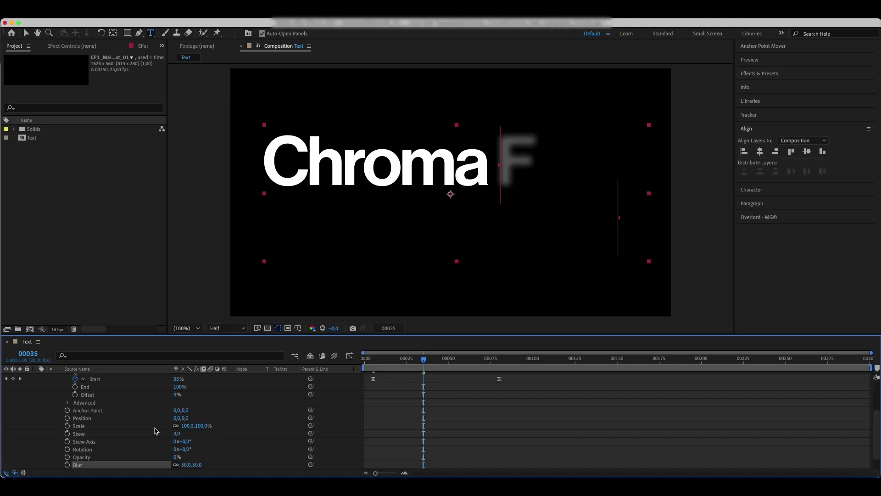
# Set Animator 2's Scale to 135% and play the animation from frame 0.
pyautogui.click(189, 426)
pyautogui.write('135')
pyautogui.press('Return')
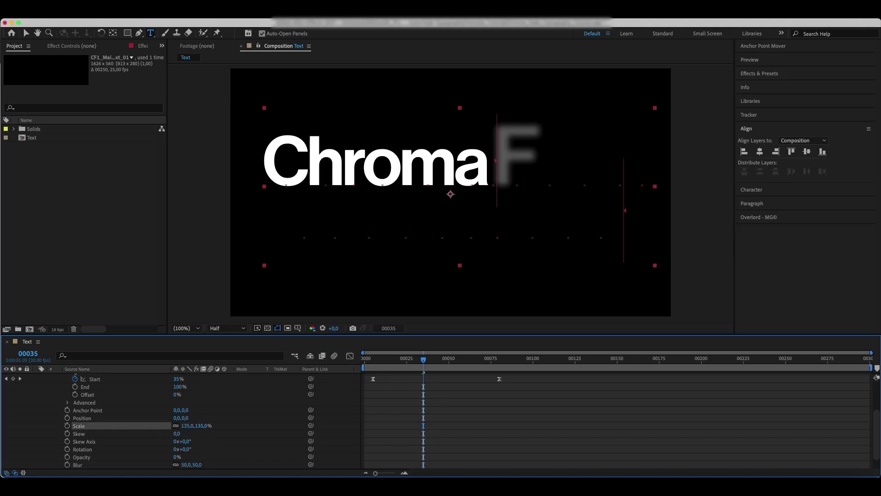
pyautogui.moveTo(414, 358); pyautogui.dragTo(365, 358)
pyautogui.press('space')
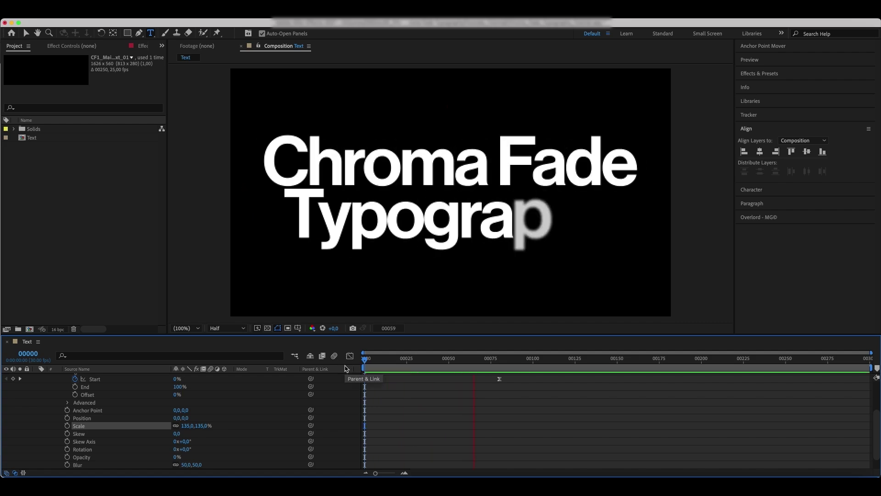
pyautogui.press('space')
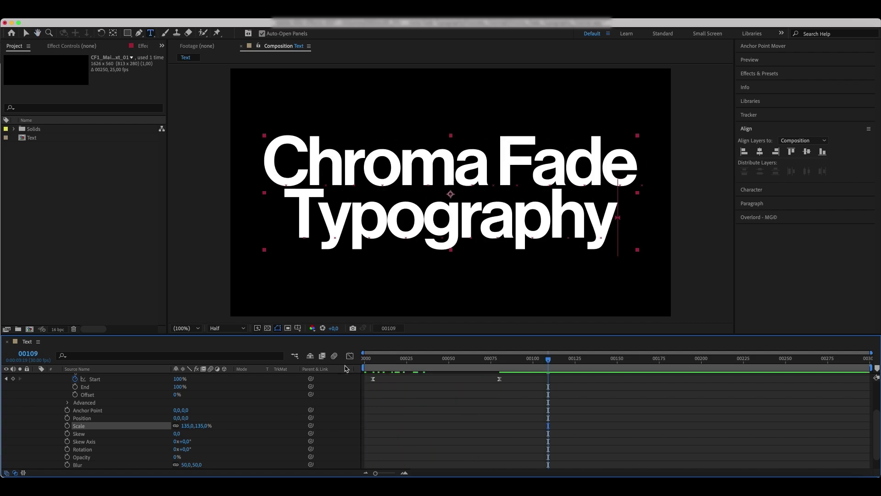
# Collapse Animator 2 and all properties of the Chroma Fade Typography layer.
pyautogui.scroll(3, 98, 405)
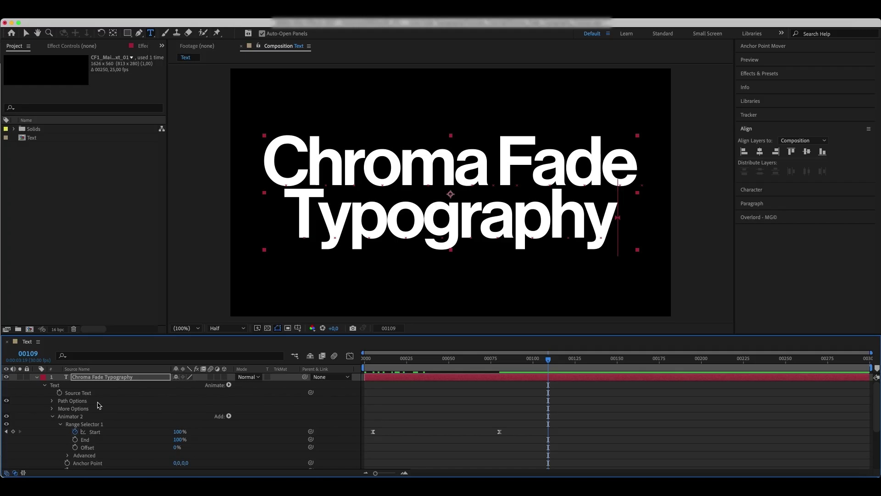
pyautogui.click(52, 417)
pyautogui.click(37, 378)
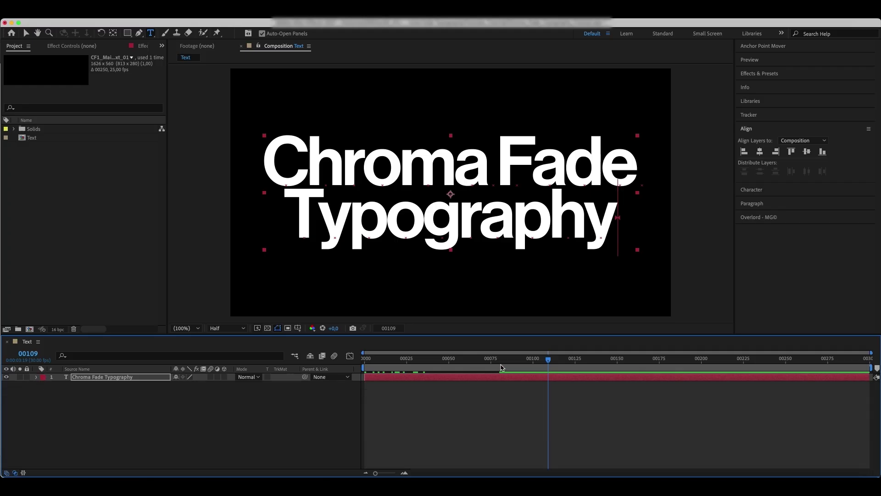
# Keyframe the text layer's Scale at frame 100 with its current value, and set it to 110% at frame 0.
pyautogui.moveTo(513, 360); pyautogui.dragTo(535, 373)
pyautogui.press('s')
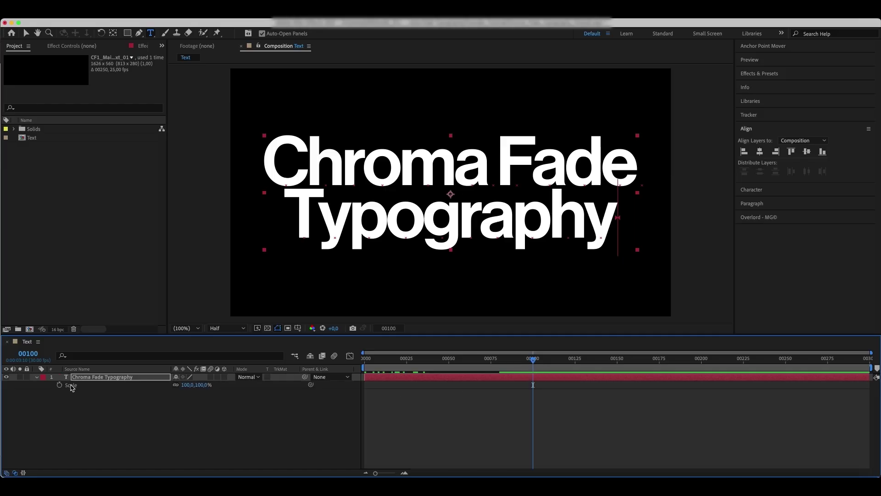
pyautogui.click(59, 386)
pyautogui.moveTo(500, 369); pyautogui.dragTo(351, 372)
pyautogui.click(199, 385)
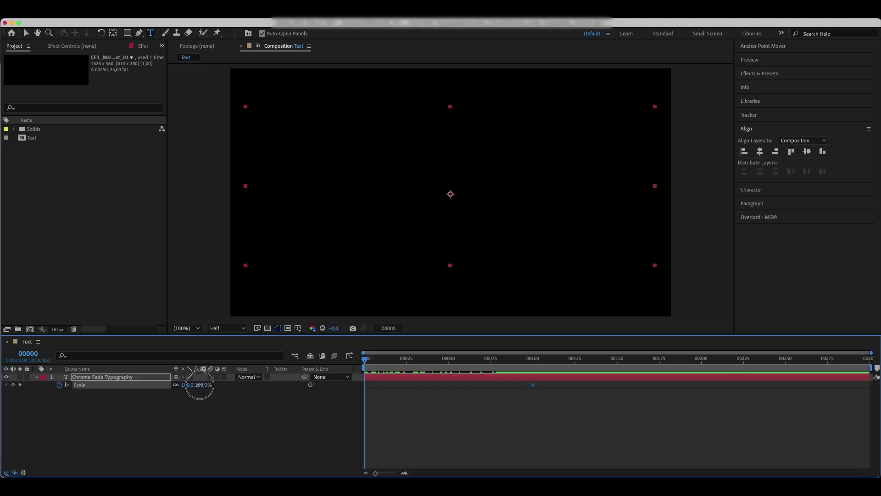
pyautogui.press('Return')
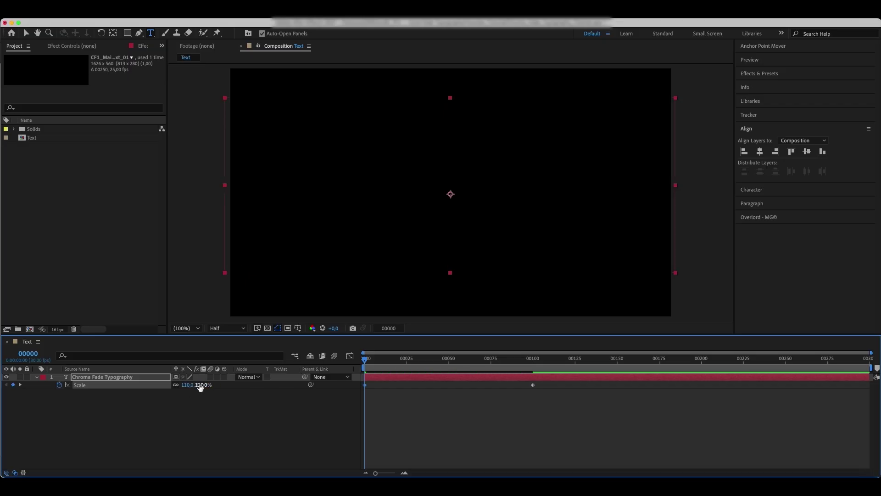
# Apply Easy Ease to both Scale keyframes of the text layer, check their graph and play the animation.
pyautogui.click(527, 391)
pyautogui.moveTo(541, 391); pyautogui.dragTo(344, 382)
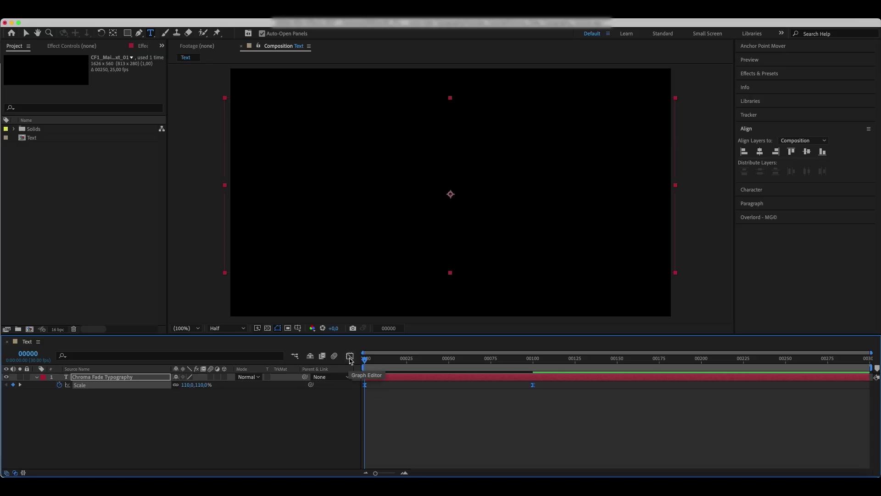
pyautogui.click(350, 357)
pyautogui.click(350, 357)
pyautogui.press('space')
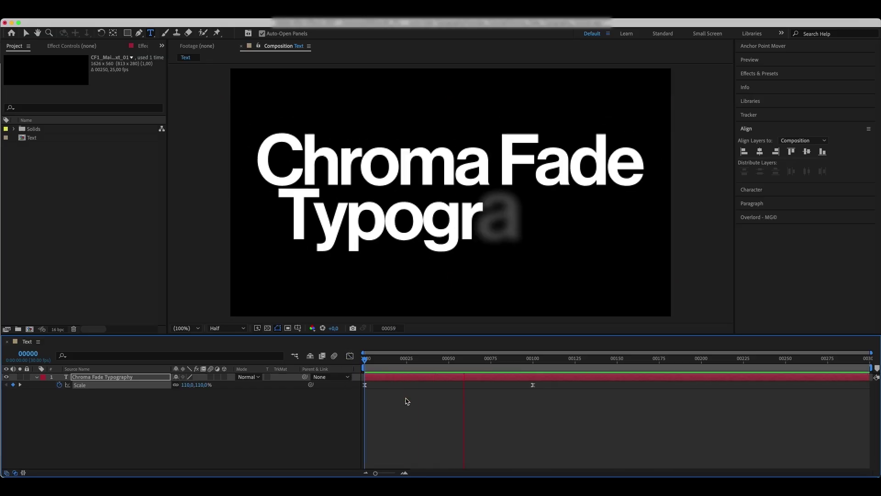
# Add a new adjustment layer above the text layer in the Text composition.
pyautogui.rightClick(108, 402)
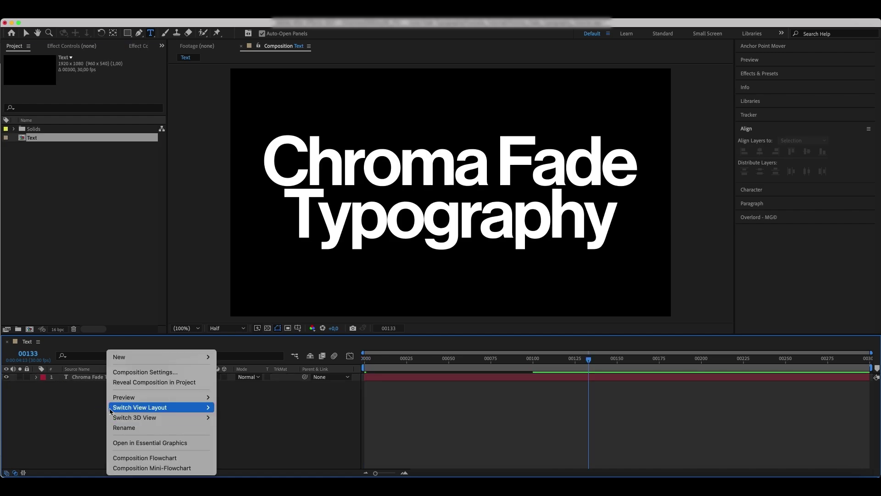
pyautogui.moveTo(141, 357)
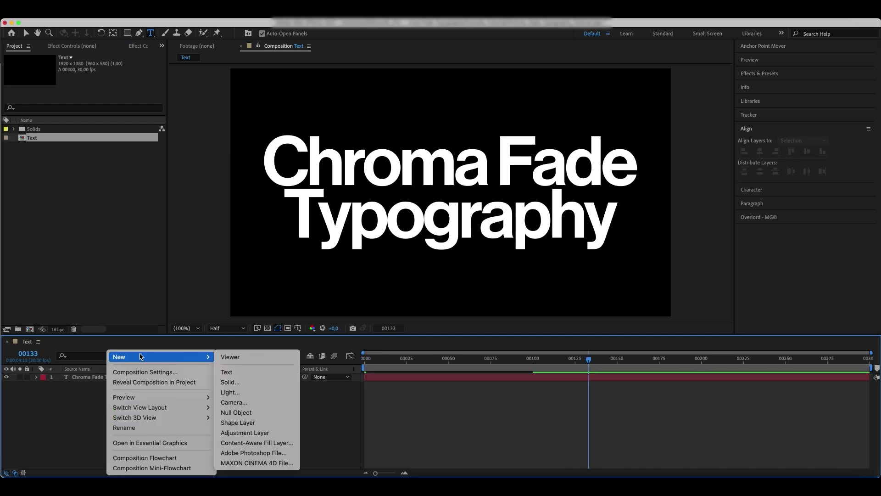
pyautogui.click(247, 432)
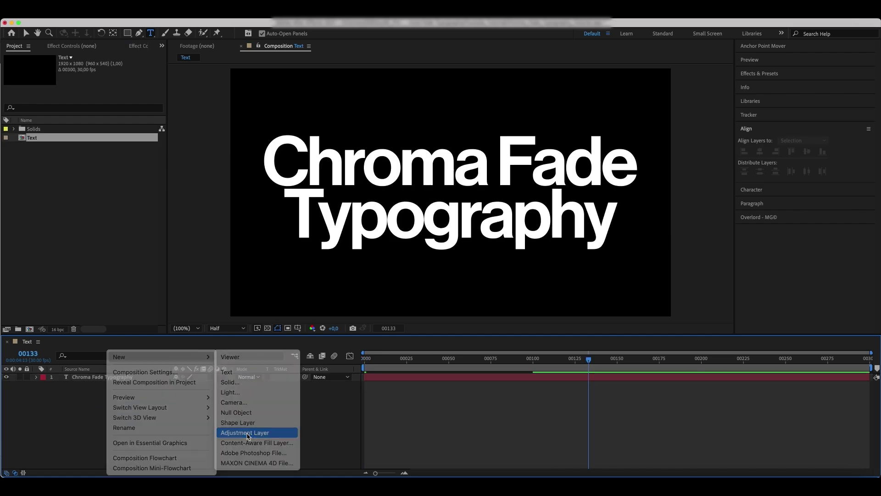
# Find the CC Lens effect and apply it to the adjustment layer.
pyautogui.click(760, 74)
pyautogui.click(762, 86)
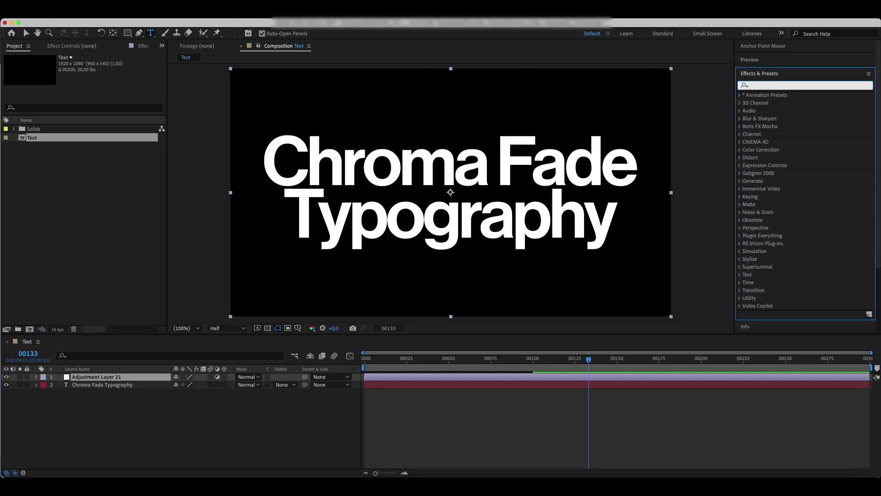
pyautogui.write('cc le')
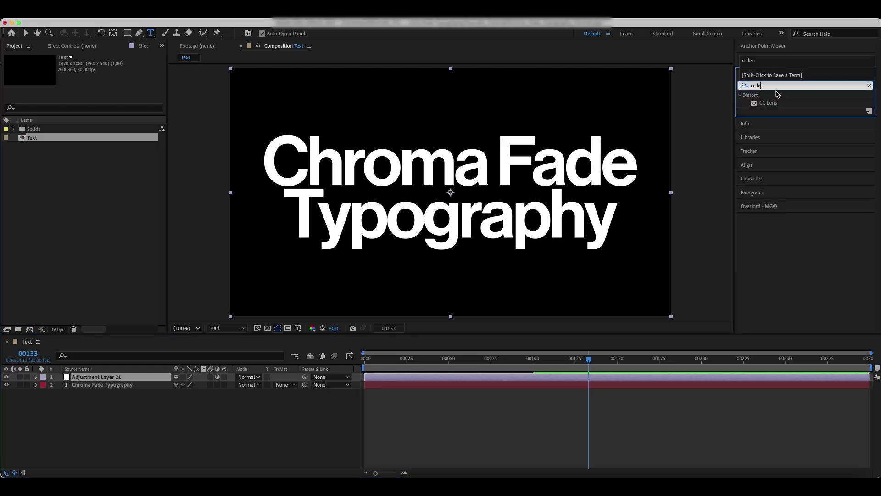
pyautogui.moveTo(774, 106); pyautogui.dragTo(101, 378)
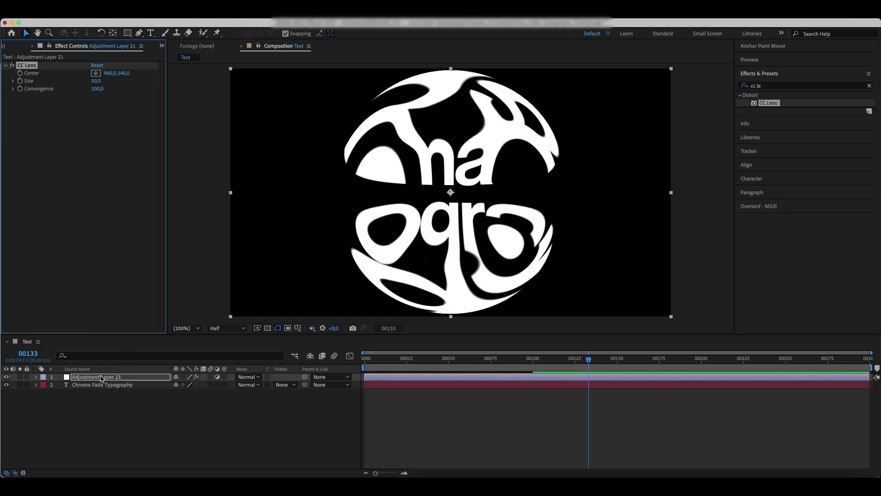
# At frame 0, enable keyframing for CC Lens Size and Convergence, and set Size to 96.
pyautogui.moveTo(471, 367); pyautogui.dragTo(345, 372)
pyautogui.press('e')
pyautogui.click(53, 385)
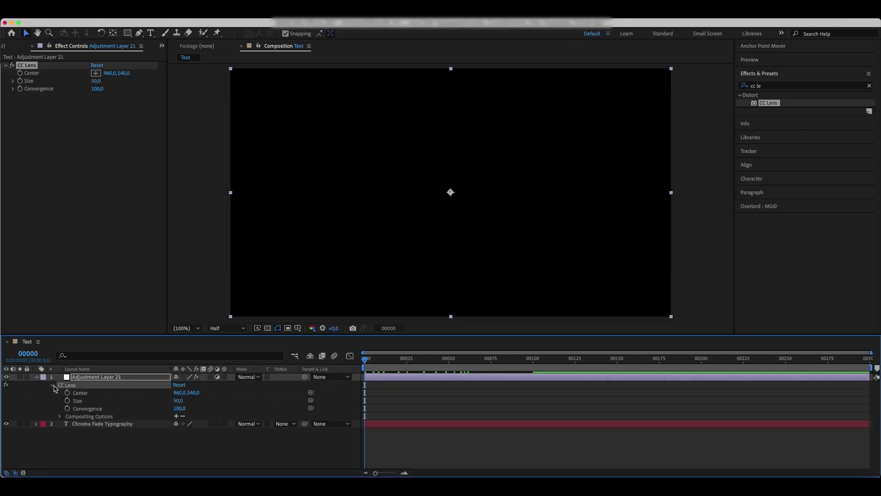
pyautogui.click(67, 401)
pyautogui.click(67, 408)
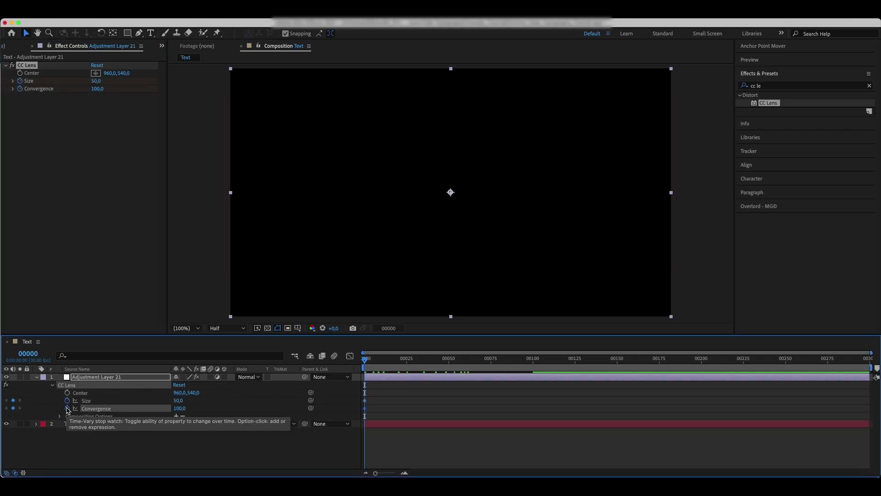
pyautogui.click(176, 402)
pyautogui.write('96')
pyautogui.press('Return')
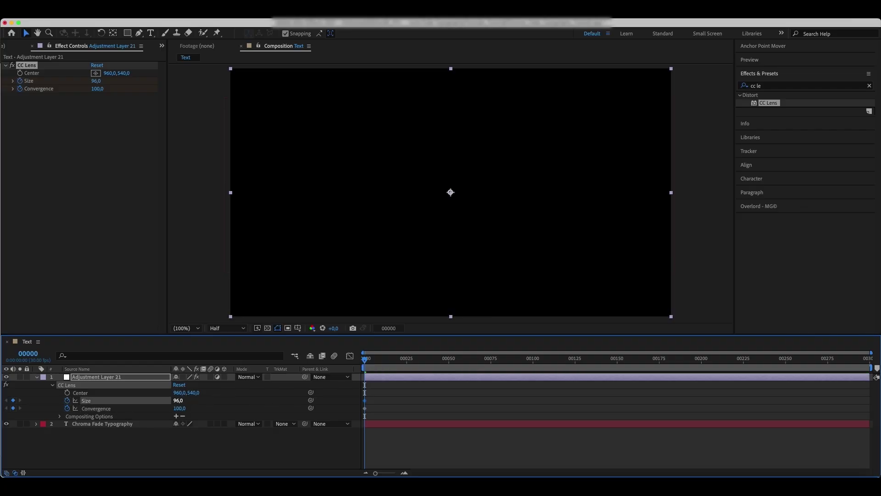
# At frame 100, set the CC Lens Size to 500 and Convergence to 0.
pyautogui.moveTo(414, 364); pyautogui.dragTo(533, 373)
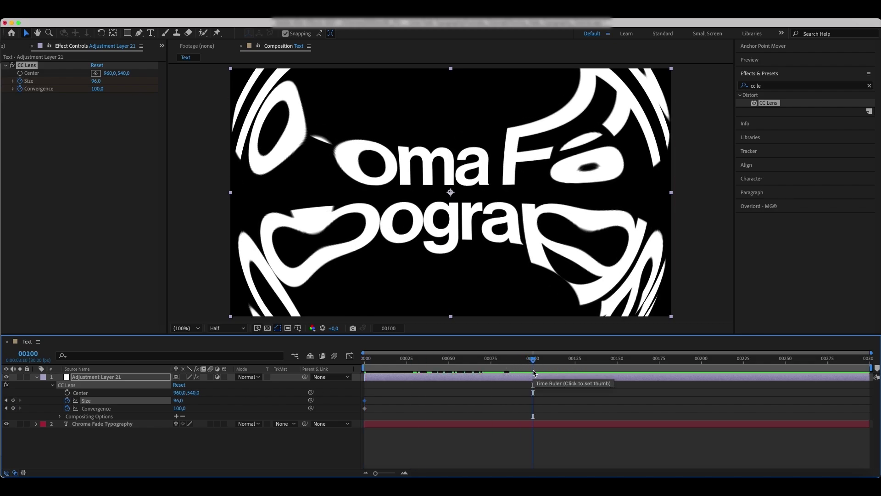
pyautogui.click(178, 400)
pyautogui.write('500')
pyautogui.press('Return')
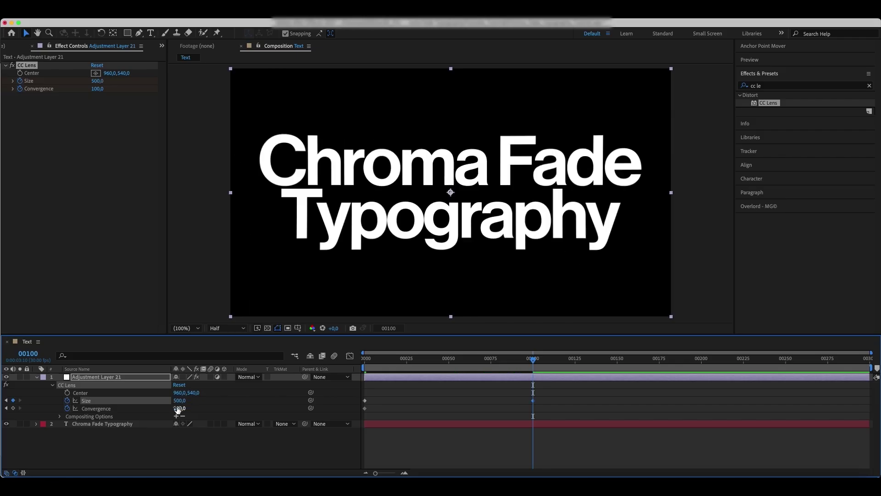
pyautogui.click(179, 408)
pyautogui.write('0')
pyautogui.press('Return')
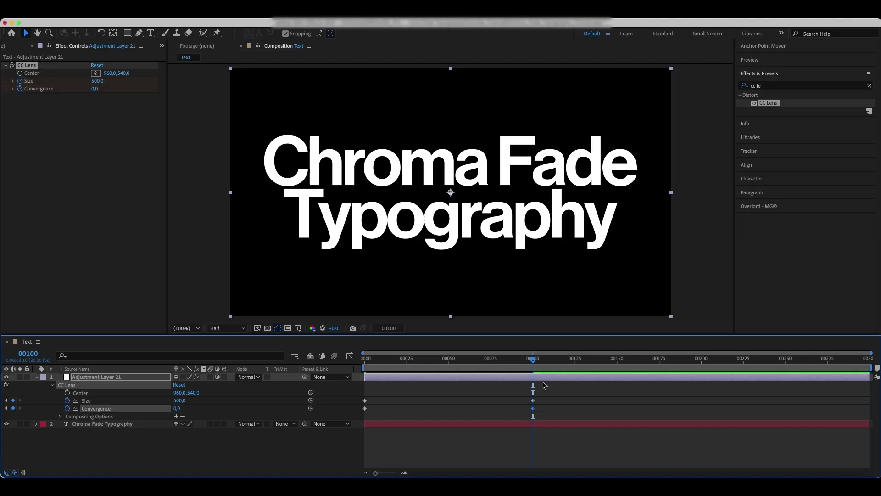
# Apply Easy Ease to all CC Lens Size and Convergence keyframes, check their graph and scrub back through the animation.
pyautogui.moveTo(547, 402); pyautogui.dragTo(341, 421)
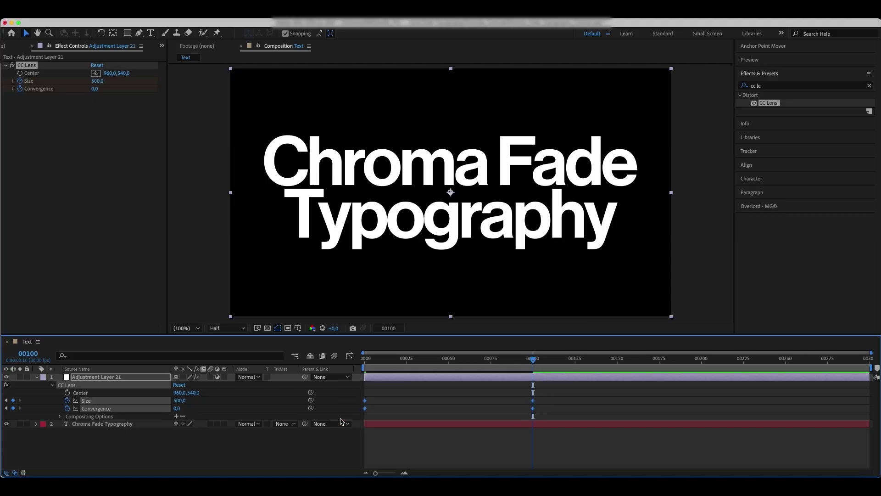
pyautogui.press('F9')
pyautogui.click(350, 356)
pyautogui.click(349, 356)
pyautogui.moveTo(525, 361); pyautogui.dragTo(406, 381)
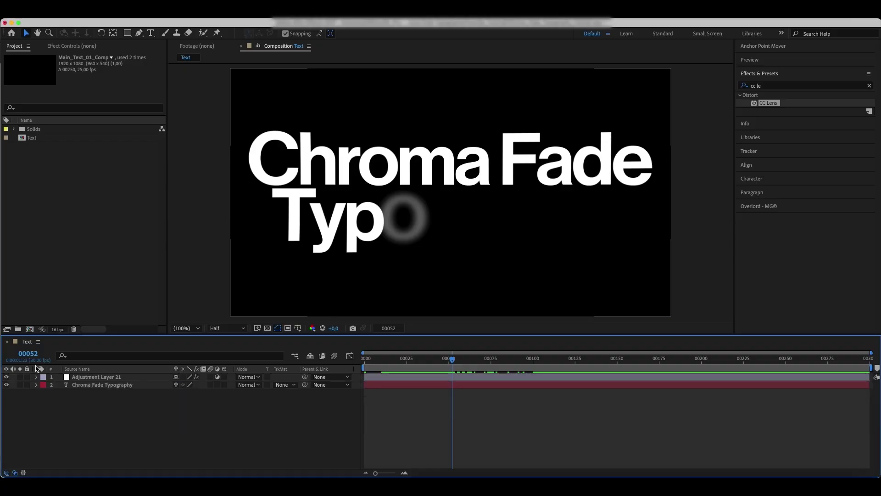
# Create a new composition from the Text composition and rename it Main_Comp.
pyautogui.click(33, 141)
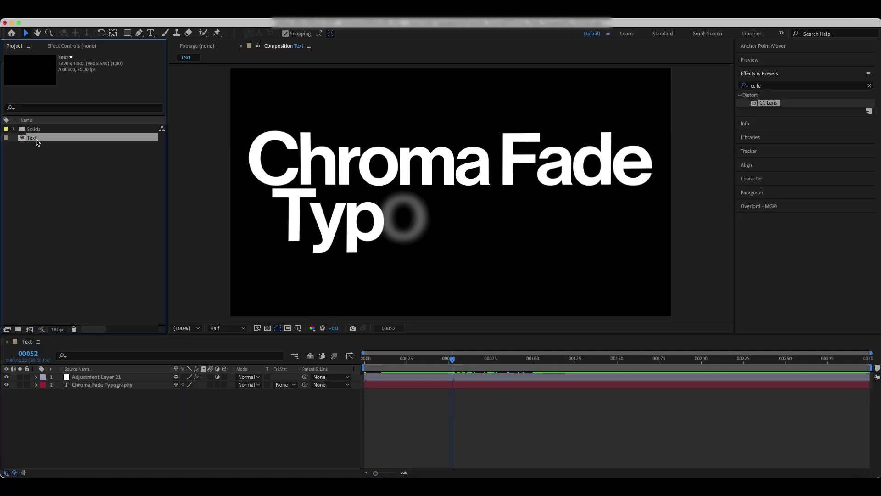
pyautogui.moveTo(38, 142); pyautogui.dragTo(31, 330)
pyautogui.click(37, 150)
pyautogui.press('Return')
pyautogui.write('Main_Comp')
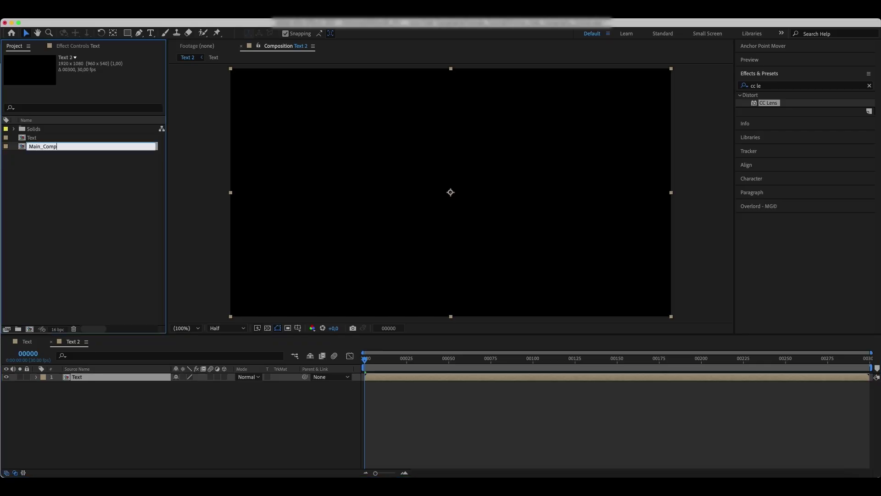
pyautogui.press('Return')
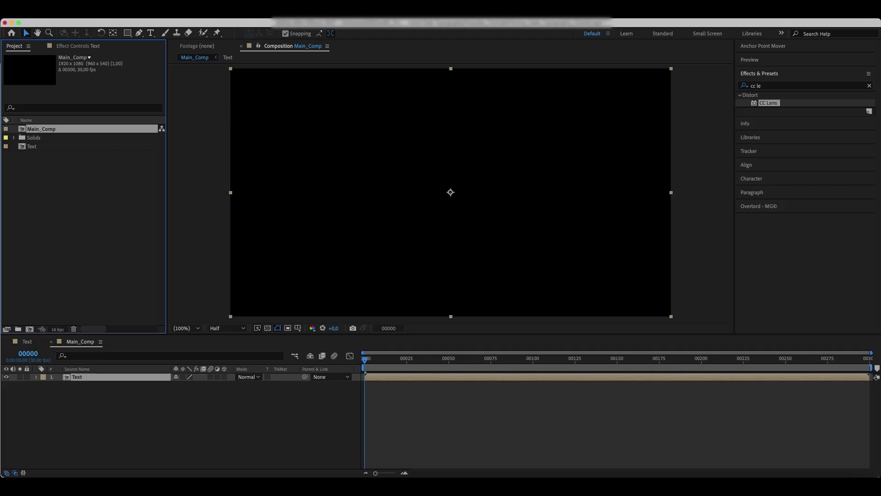
# Add a 1920 x 1080 px black (000000) solid named NOISE to Main_Comp.
pyautogui.moveTo(391, 372); pyautogui.dragTo(515, 372)
pyautogui.rightClick(144, 407)
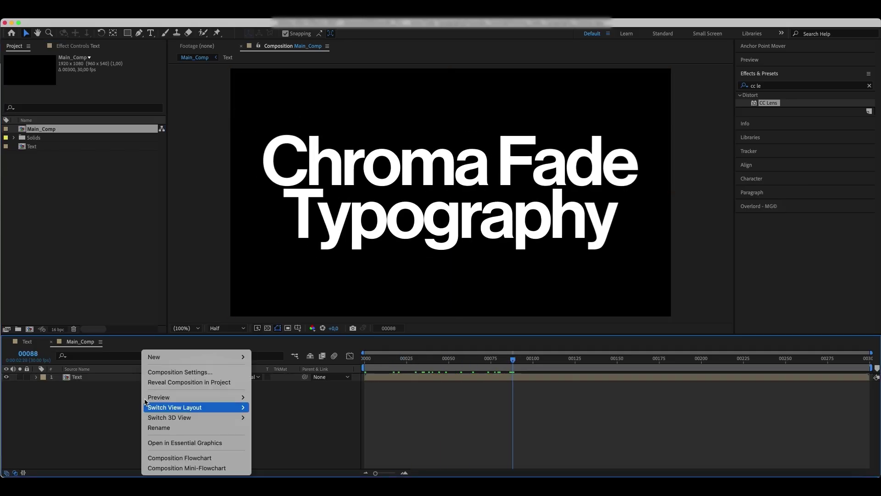
pyautogui.moveTo(168, 356)
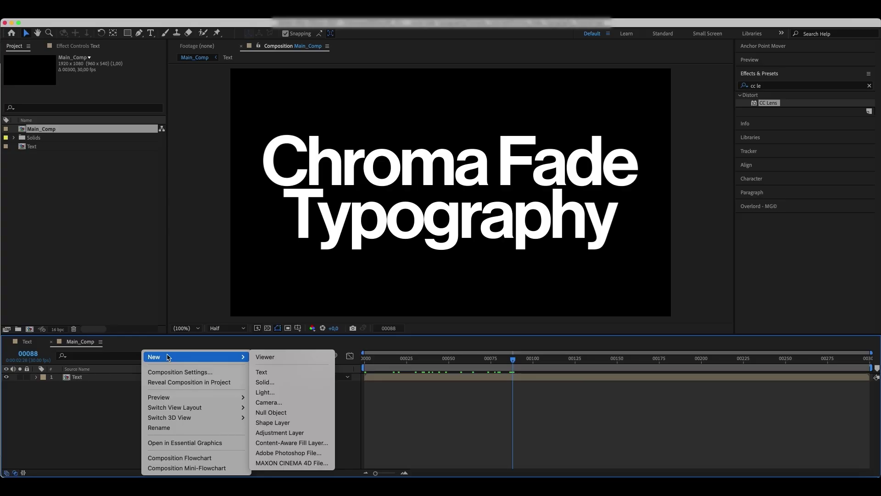
pyautogui.click(260, 385)
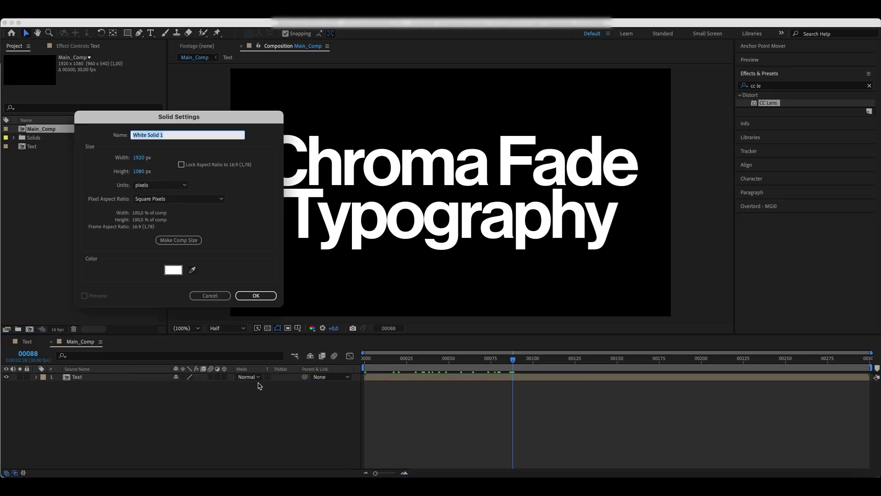
pyautogui.click(173, 270)
pyautogui.moveTo(496, 406)
pyautogui.mouseDown()
pyautogui.moveTo(531, 403)
pyautogui.moveTo(467, 437)
pyautogui.moveTo(441, 464)
pyautogui.mouseUp()
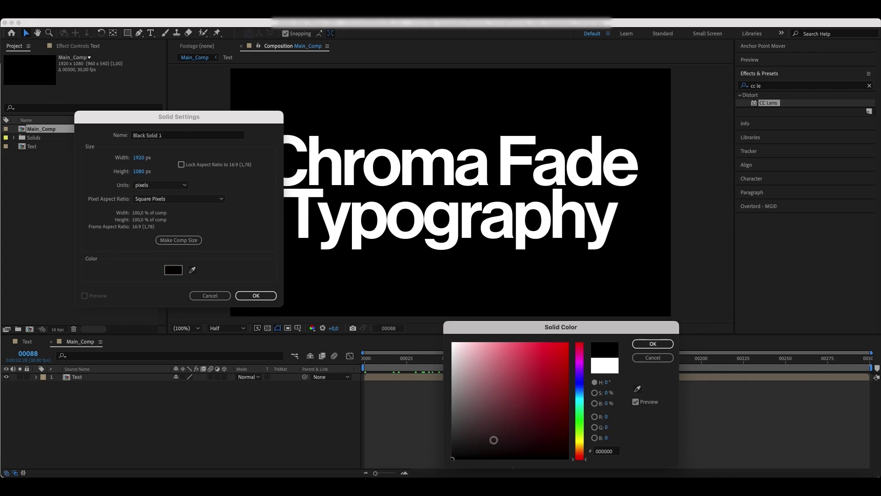
pyautogui.click(653, 344)
pyautogui.click(157, 135)
pyautogui.write('NOISE')
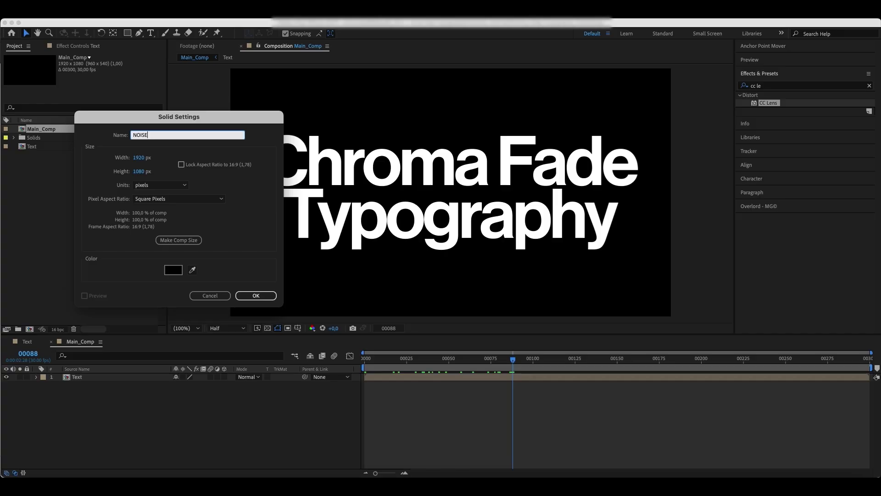
pyautogui.press('Return')
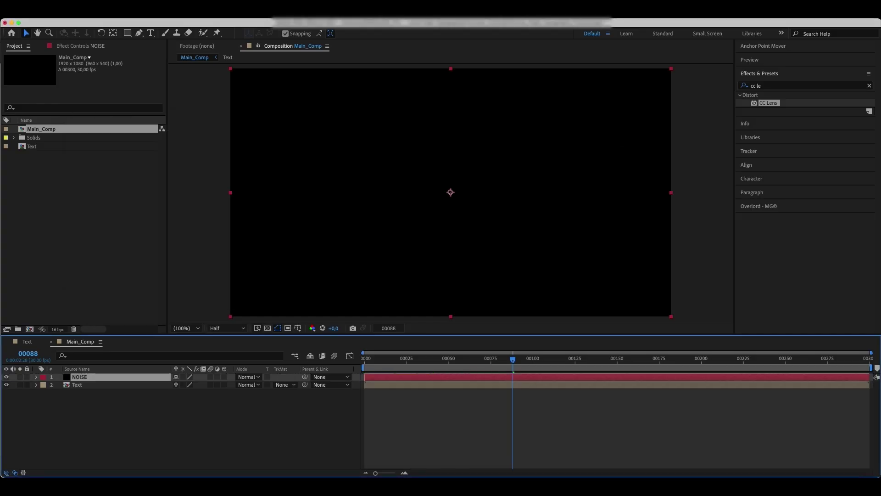
# Find the Fractal Noise effect and apply it to the NOISE layer.
pyautogui.click(869, 85)
pyautogui.click(827, 89)
pyautogui.write('fraCTA')
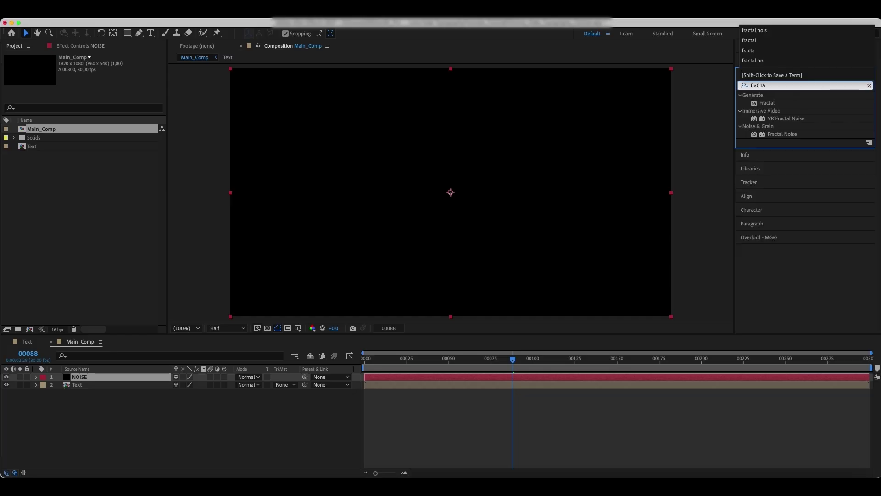
pyautogui.moveTo(781, 135); pyautogui.dragTo(73, 378)
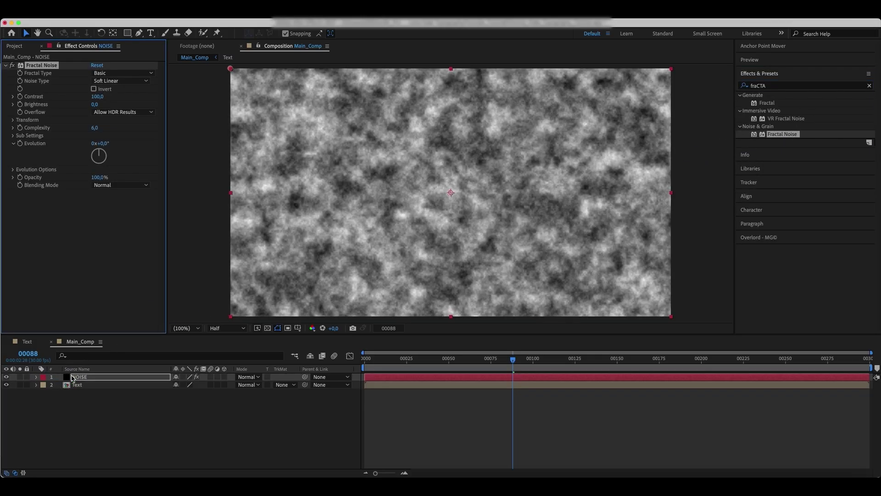
# Set the Fractal Noise on the NOISE layer to Swirly fractal type and Spline noise type, and invert it.
pyautogui.click(103, 75)
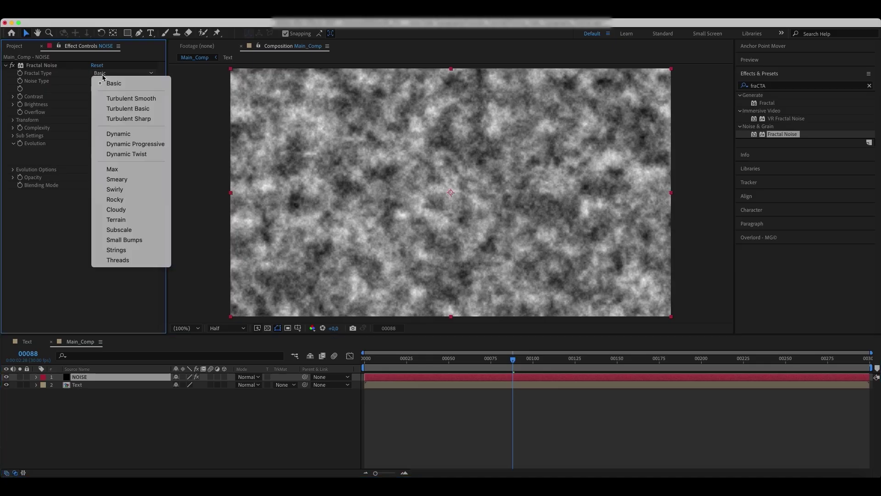
pyautogui.click(115, 190)
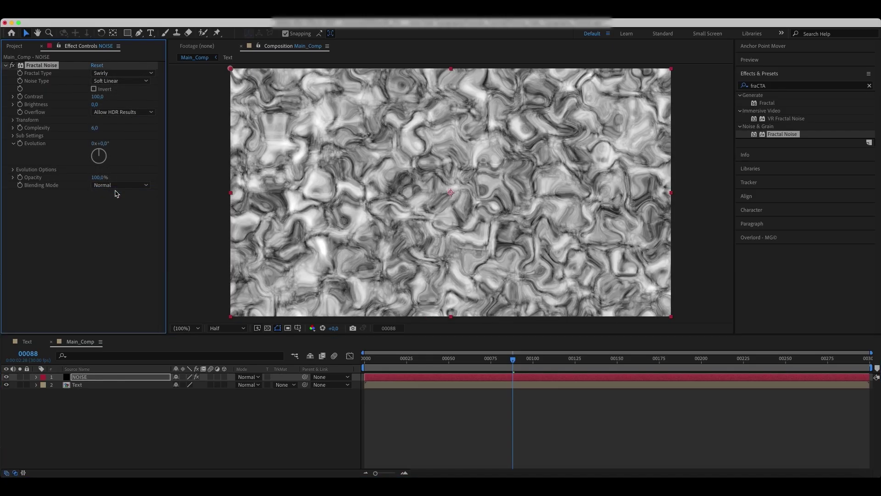
pyautogui.click(128, 82)
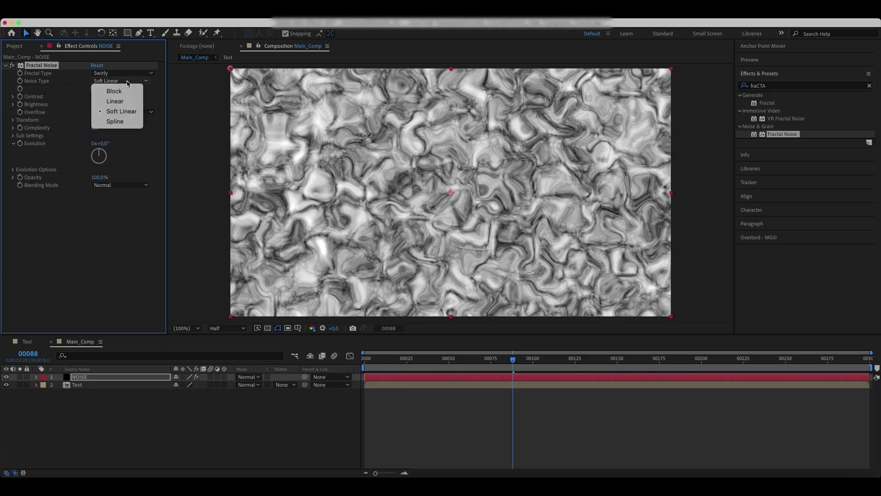
pyautogui.click(124, 122)
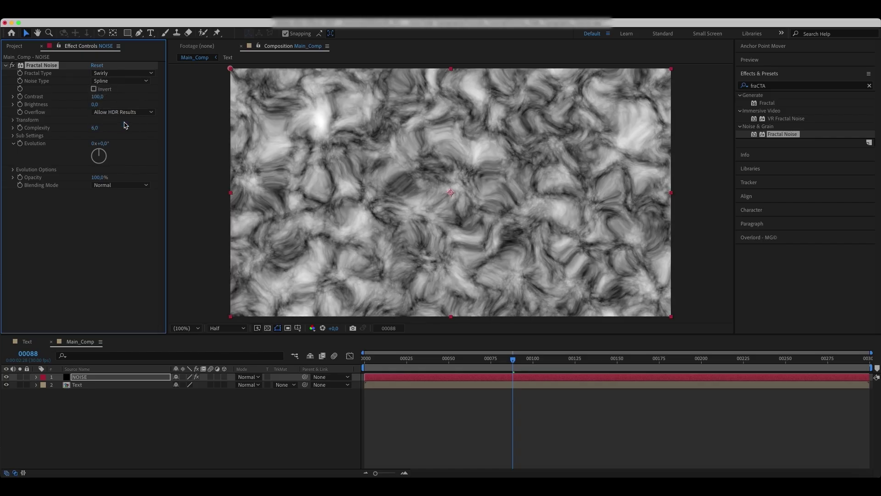
pyautogui.click(94, 89)
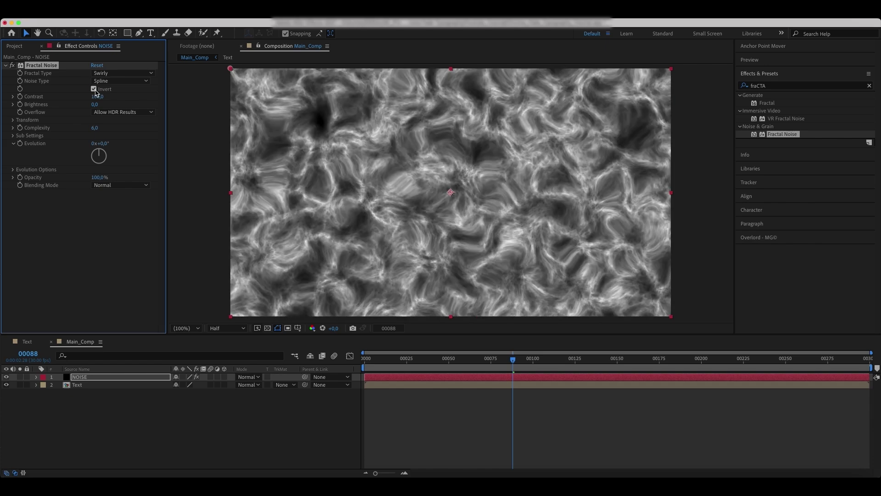
# Set the Fractal Noise Contrast to 35 and Brightness to -75.
pyautogui.click(96, 97)
pyautogui.write('35')
pyautogui.press('Return')
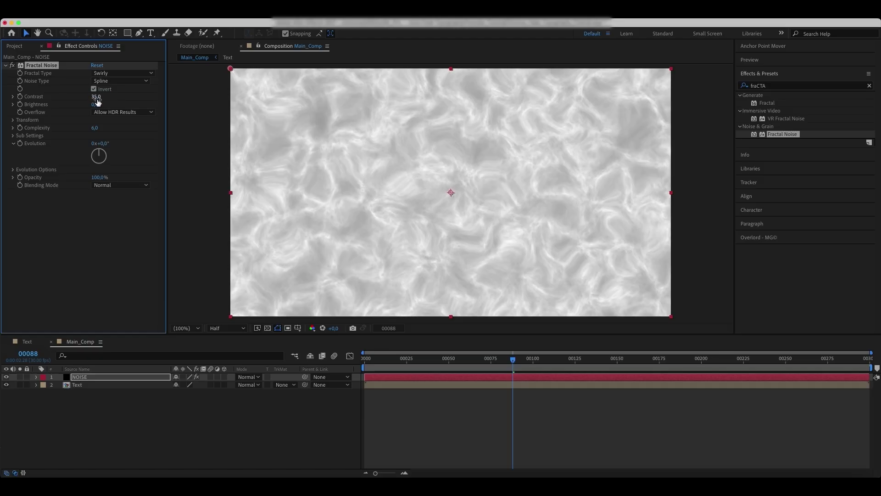
pyautogui.click(95, 104)
pyautogui.write('-75')
pyautogui.press('Return')
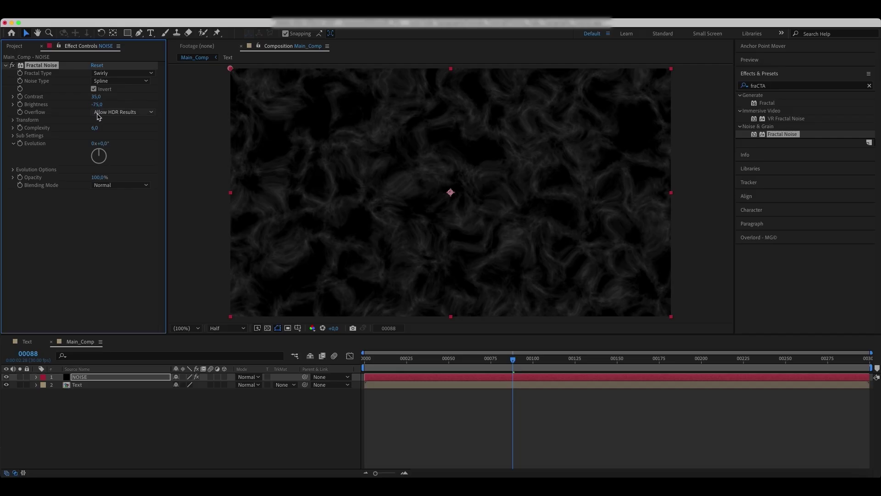
# In the Fractal Noise Transform settings, set Rotation to 60° and Scale to 600.
pyautogui.click(13, 120)
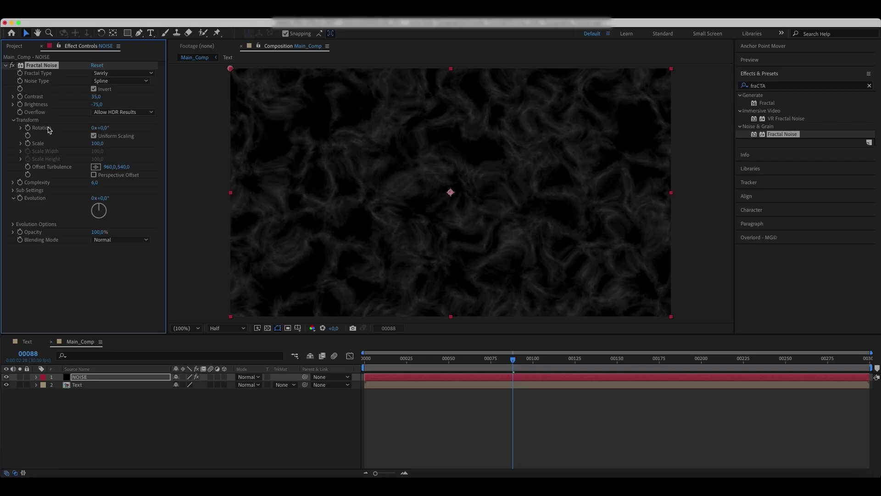
pyautogui.moveTo(102, 128); pyautogui.dragTo(126, 126)
pyautogui.click(106, 128)
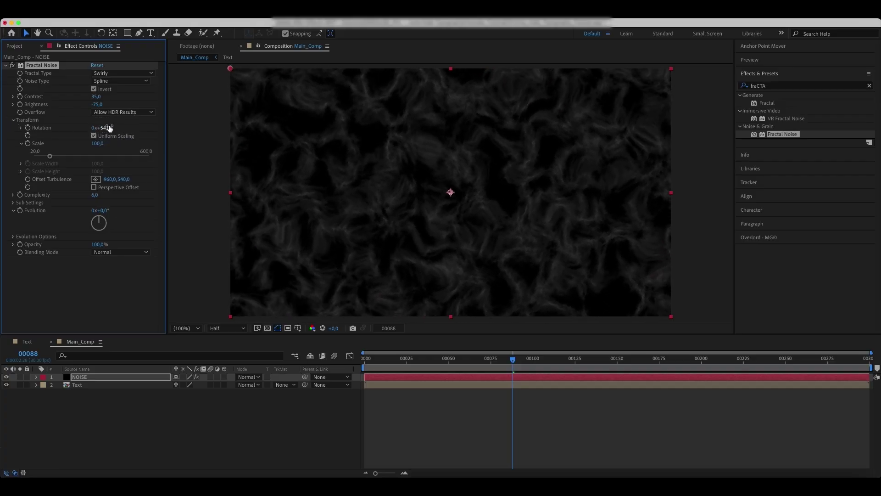
pyautogui.write('60')
pyautogui.press('Return')
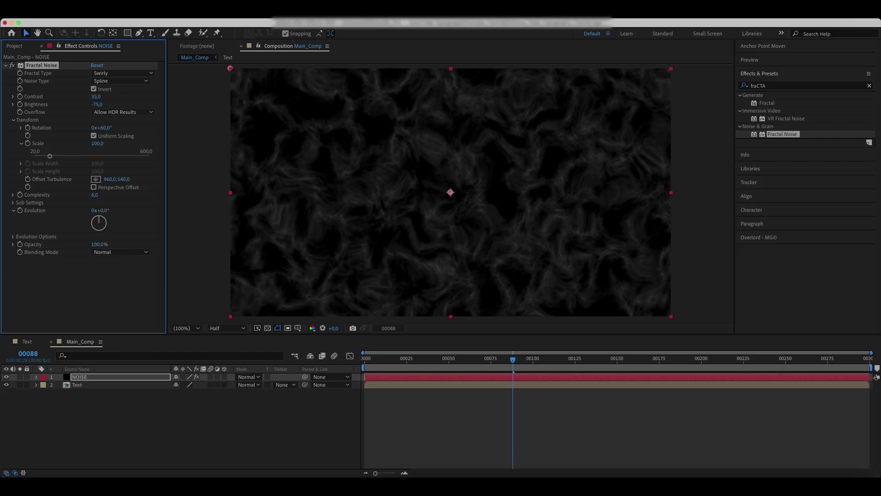
pyautogui.moveTo(96, 143); pyautogui.dragTo(107, 143)
pyautogui.click(98, 143)
pyautogui.write('600')
pyautogui.press('Return')
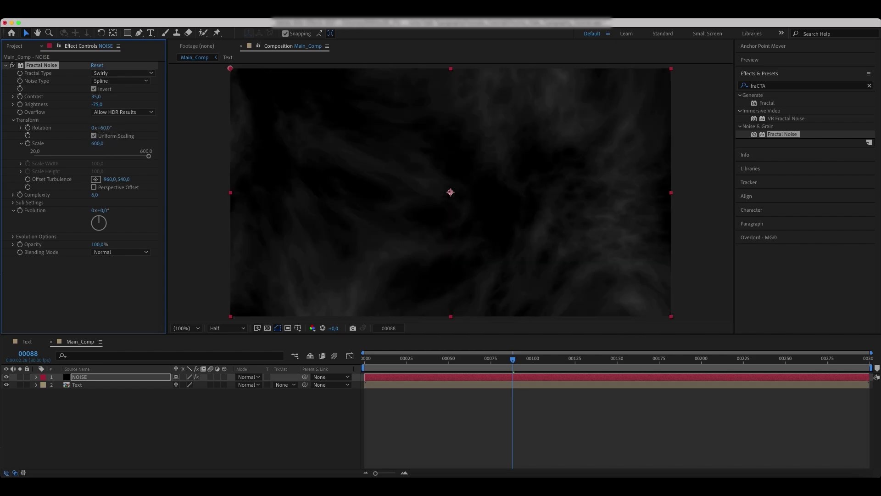
# Add the two-line expression A = 20; [time*A,0] to the Fractal Noise Offset Turbulence and preview the motion around frame 50.
pyautogui.press('u')
pyautogui.press('u')
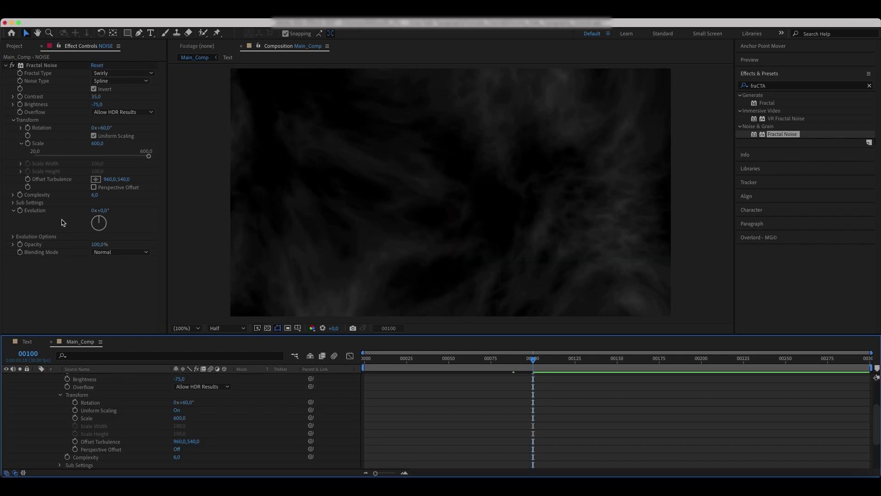
pyautogui.keyDown('alt'); pyautogui.click(28, 179); pyautogui.keyUp('alt')
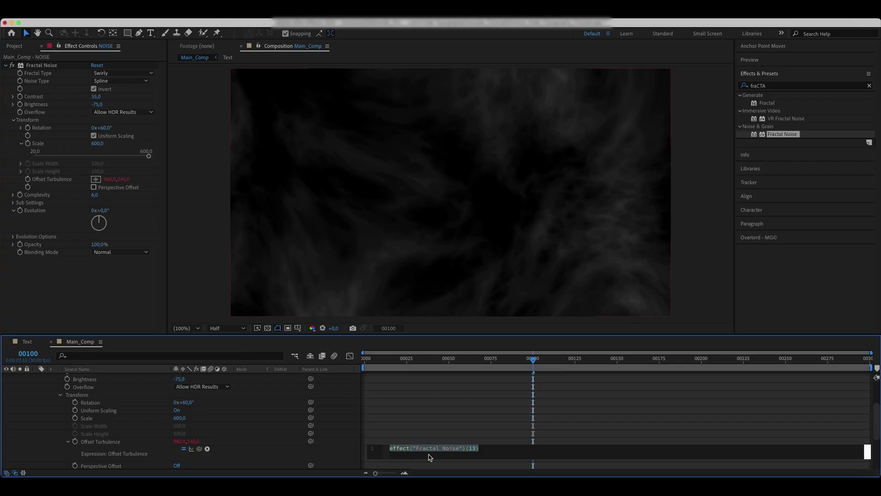
pyautogui.write('A = 20;')
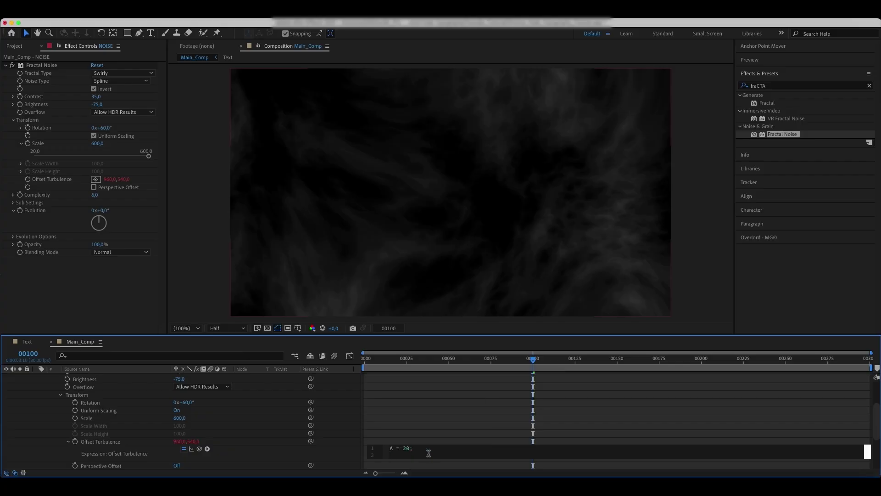
pyautogui.write(' [time')
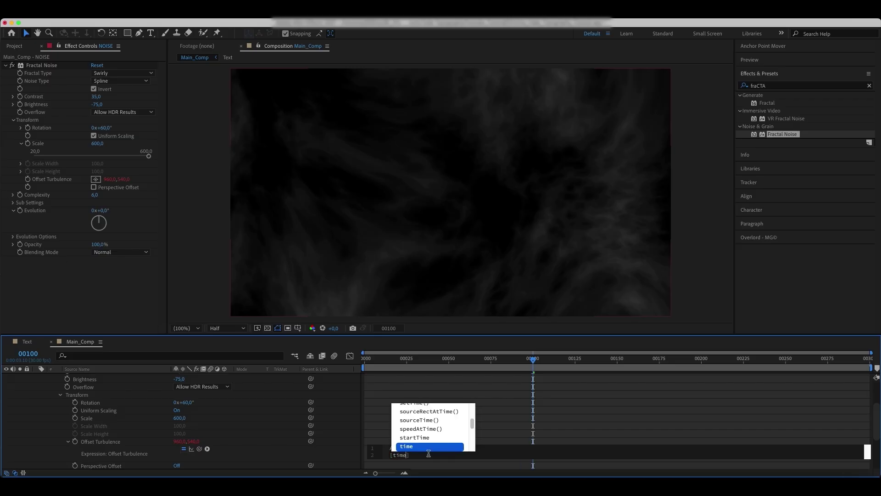
pyautogui.write('*')
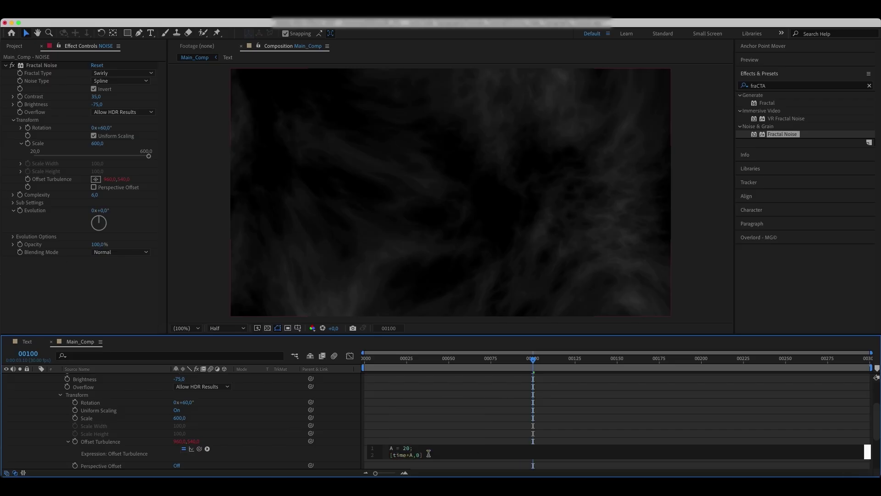
pyautogui.moveTo(424, 455); pyautogui.dragTo(387, 448)
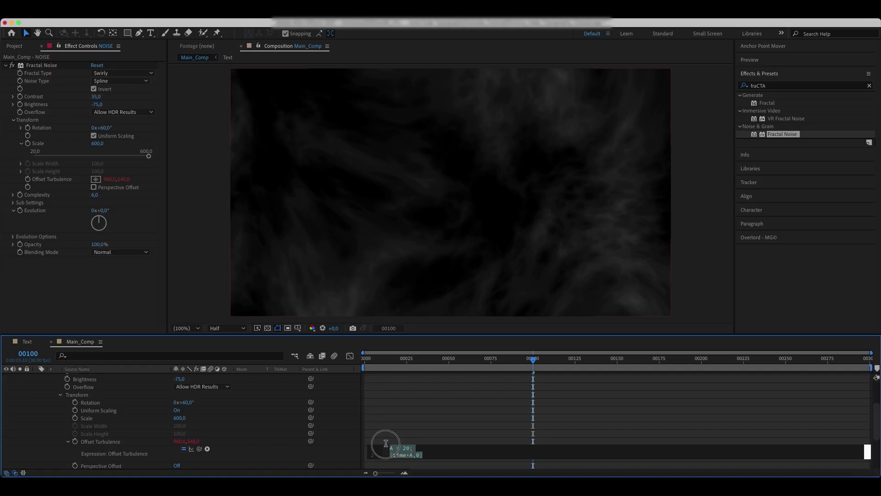
pyautogui.click(418, 423)
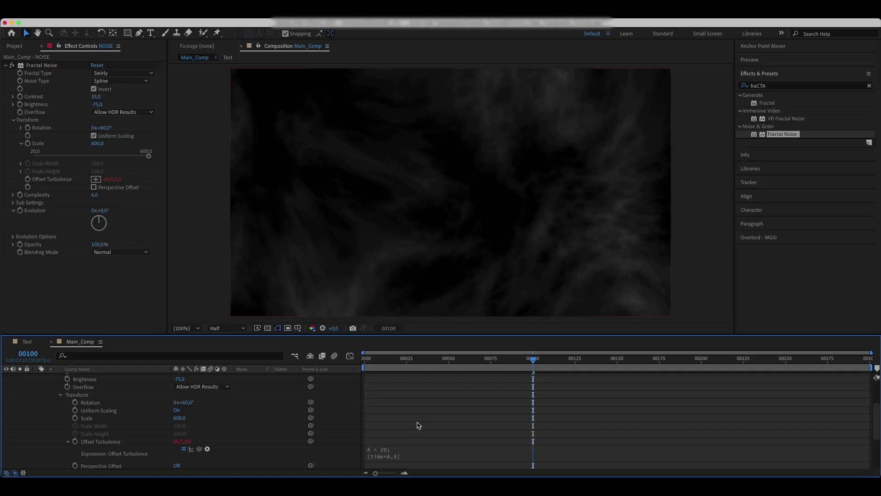
pyautogui.moveTo(475, 358); pyautogui.dragTo(450, 383)
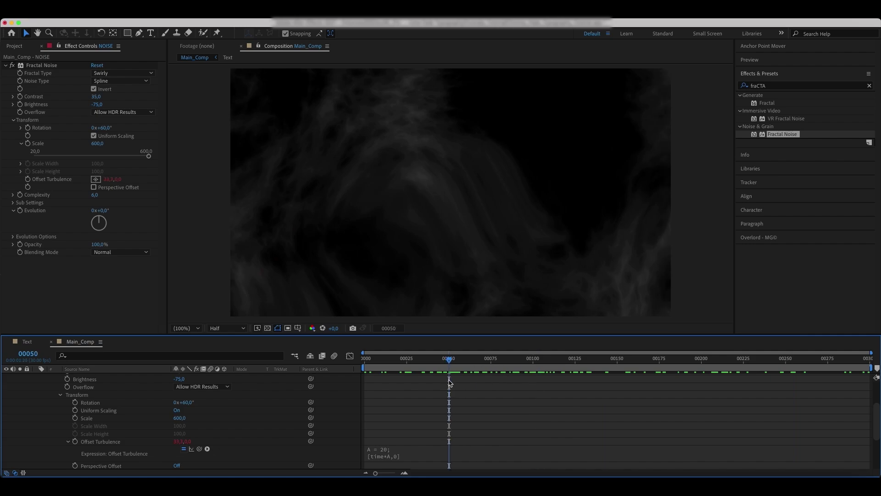
# Set the Fractal Noise Complexity to 2.
pyautogui.click(126, 273)
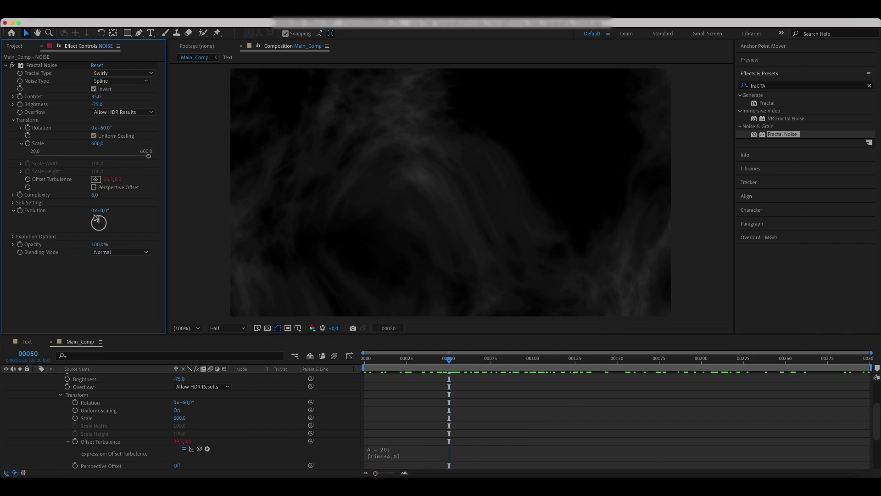
pyautogui.click(94, 195)
pyautogui.write('2')
pyautogui.press('Return')
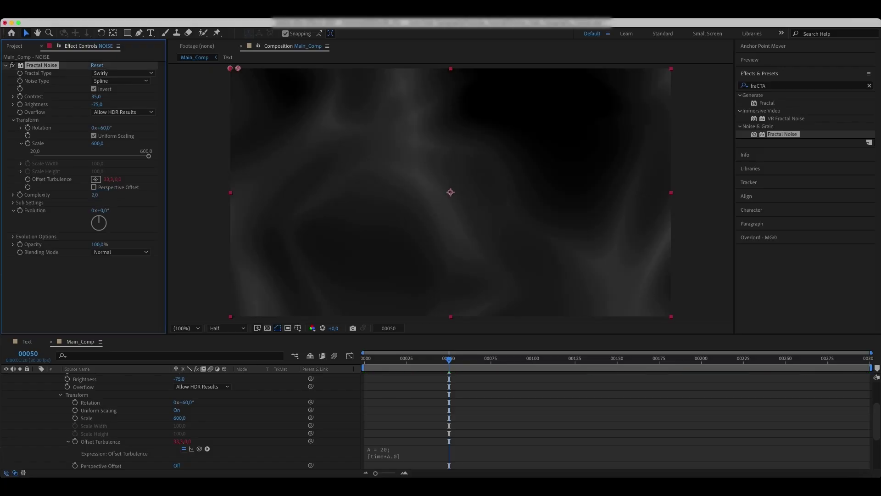
# Add the expression time*25 to the Fractal Noise Evolution, preview it up to frame 98 and collapse the NOISE layer.
pyautogui.keyDown('alt'); pyautogui.click(20, 211); pyautogui.keyUp('alt')
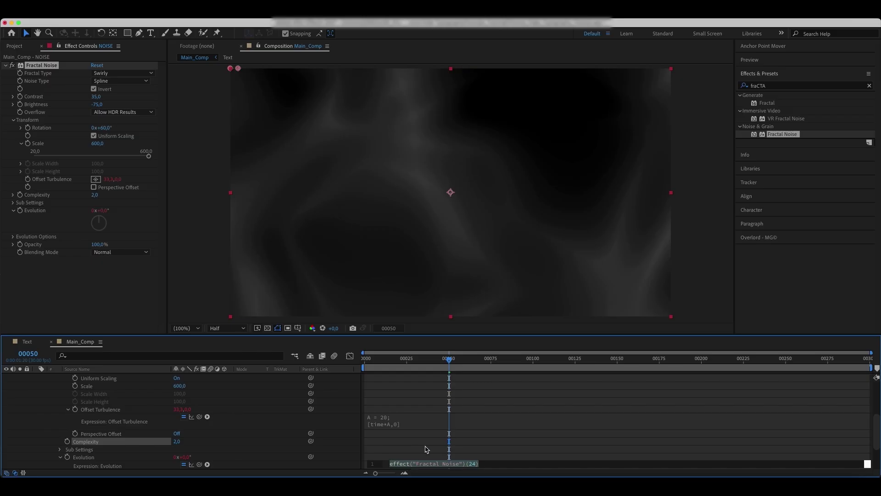
pyautogui.write('time*25')
pyautogui.moveTo(413, 464); pyautogui.dragTo(388, 464)
pyautogui.click(426, 413)
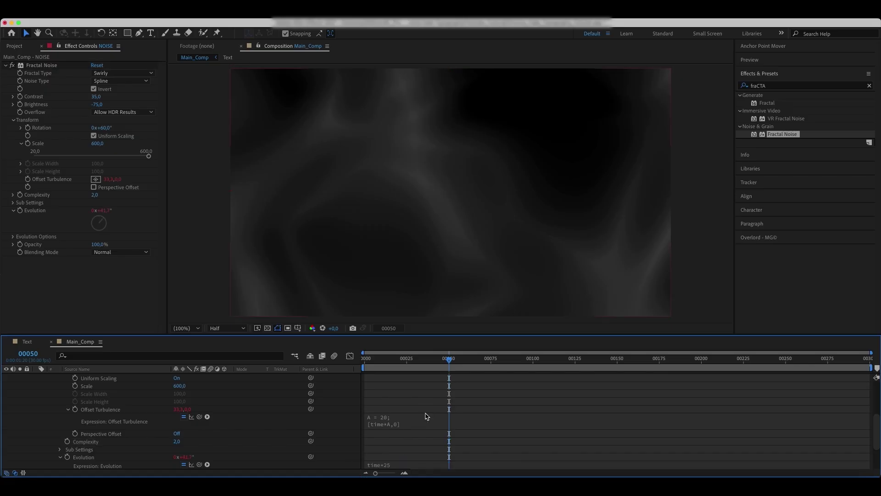
pyautogui.moveTo(450, 359); pyautogui.dragTo(531, 358)
pyautogui.click(37, 377)
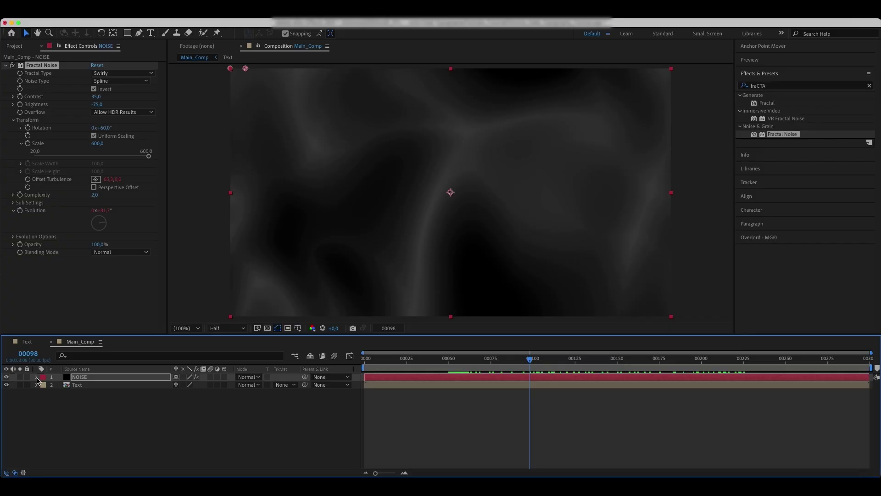
# Copy the NOISE layer's Fractal Noise effect with property links.
pyautogui.click(35, 68)
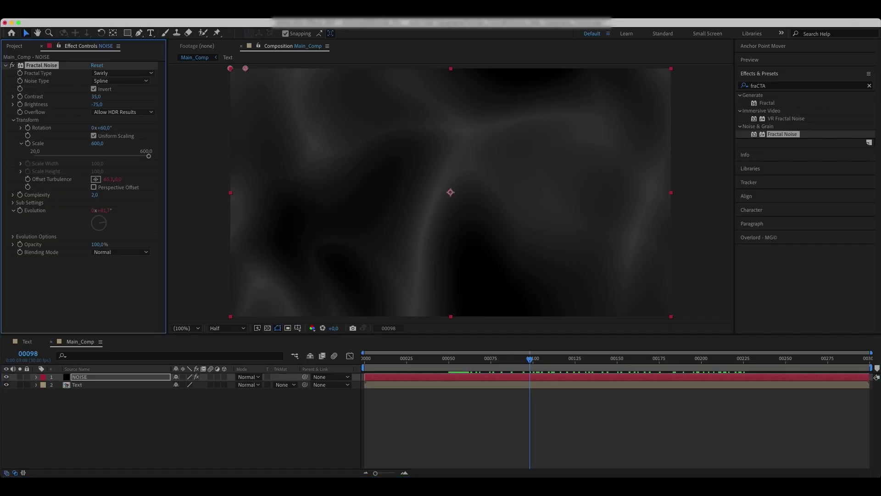
pyautogui.click(94, 9)
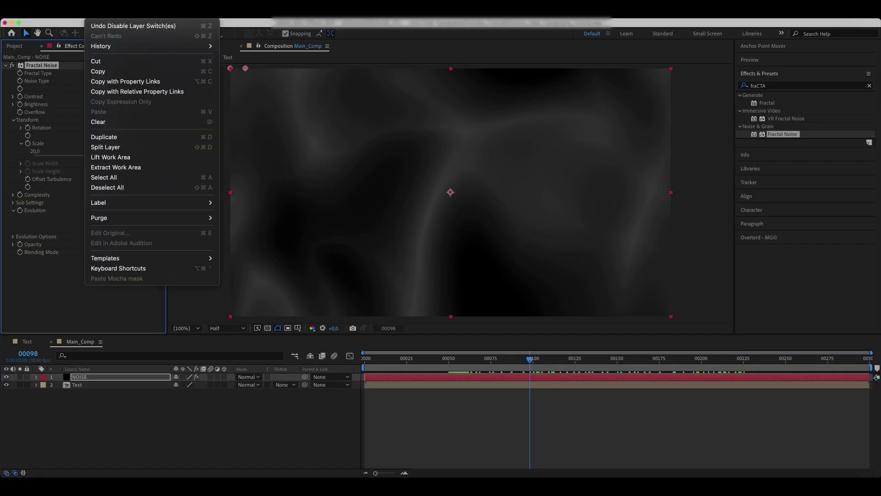
pyautogui.click(132, 83)
# Add a 1920 x 1080 px black (000000) solid named NOISE DISTORTION to Main_Comp and paste the linked Fractal Noise onto it.
pyautogui.click(134, 415)
pyautogui.rightClick(135, 415)
pyautogui.moveTo(219, 361)
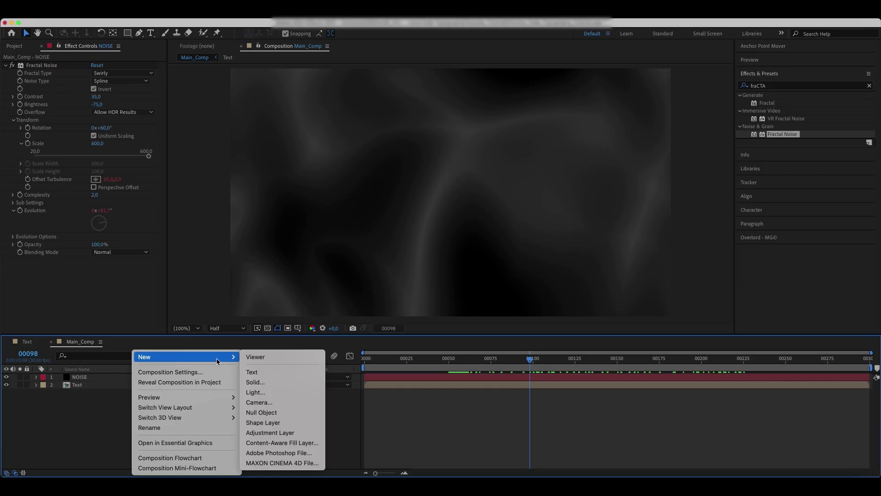
pyautogui.click(267, 383)
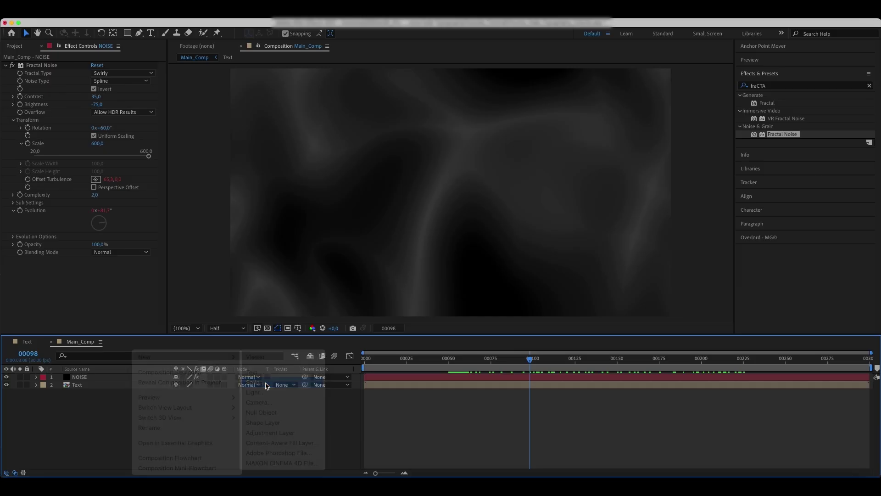
pyautogui.write('NOISE DISTORTION')
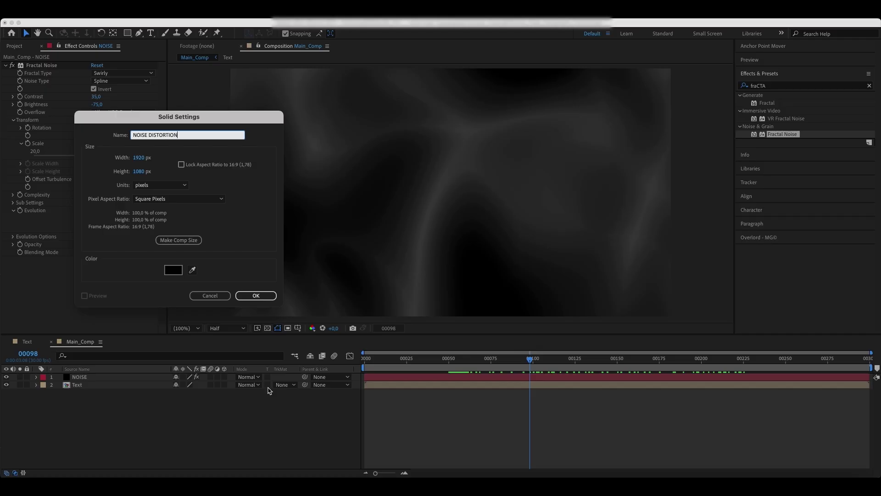
pyautogui.click(173, 270)
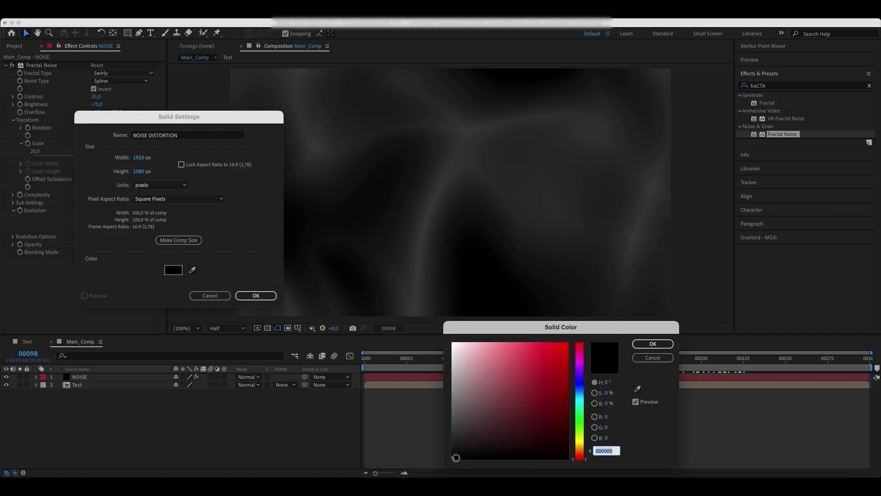
pyautogui.click(659, 346)
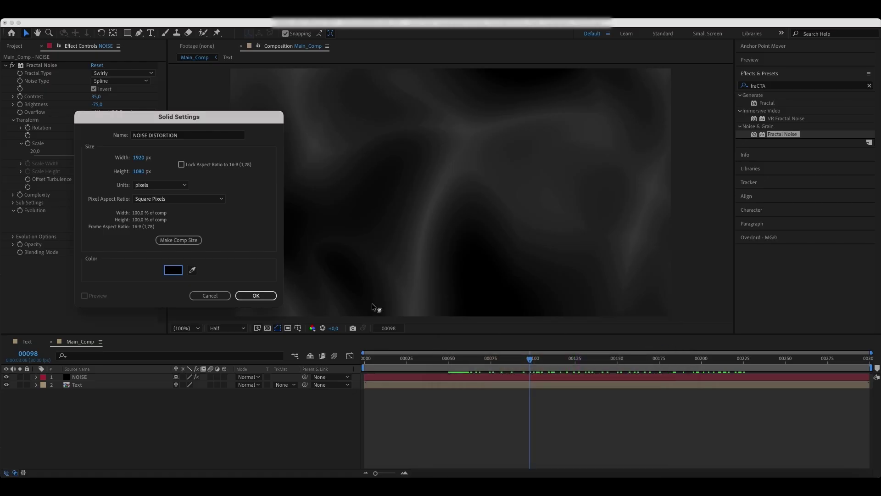
pyautogui.click(257, 297)
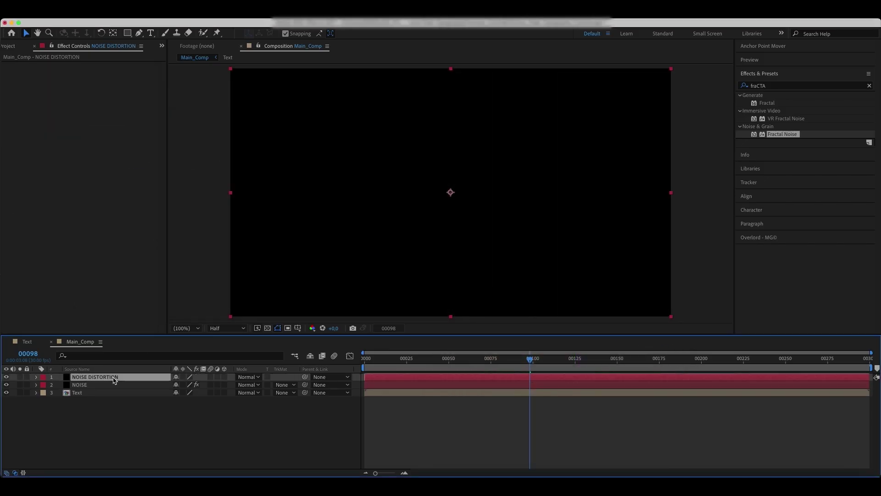
pyautogui.press('super+v')
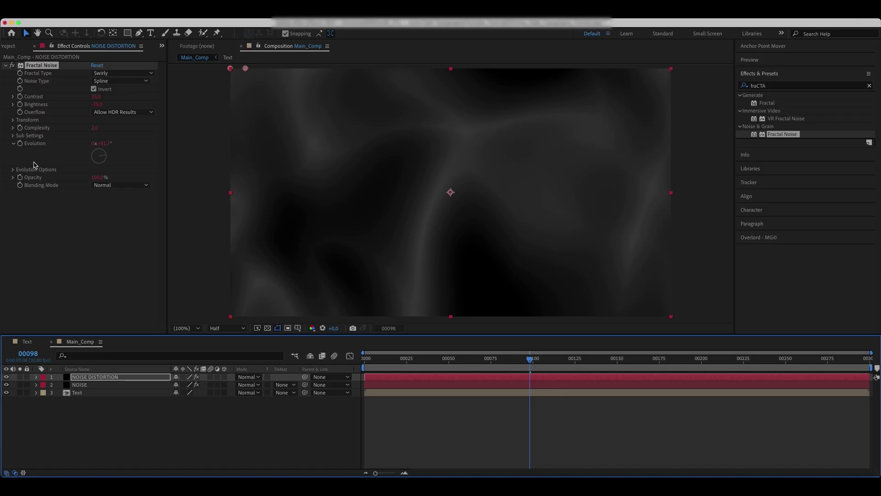
# Pre-compose the NOISE DISTORTION layer as NOISE DISTORTION, leaving all attributes in Main_Comp.
pyautogui.click(124, 378)
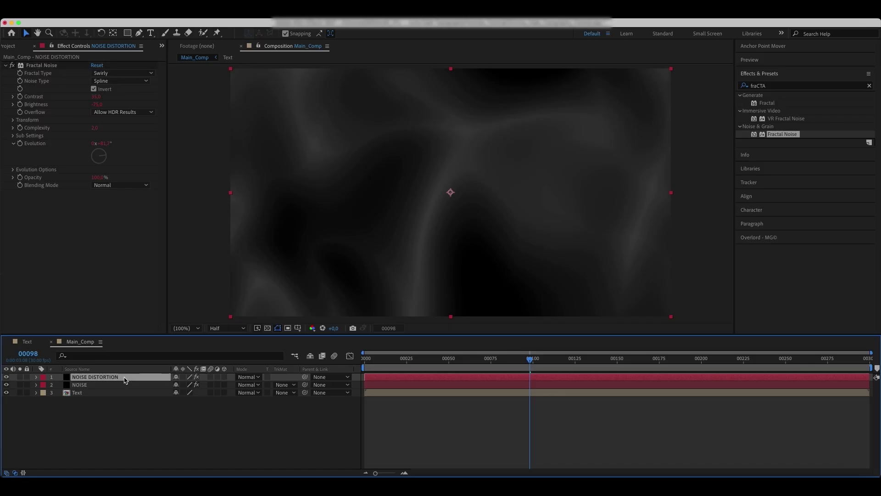
pyautogui.press('Return')
pyautogui.press('Return')
pyautogui.rightClick(125, 379)
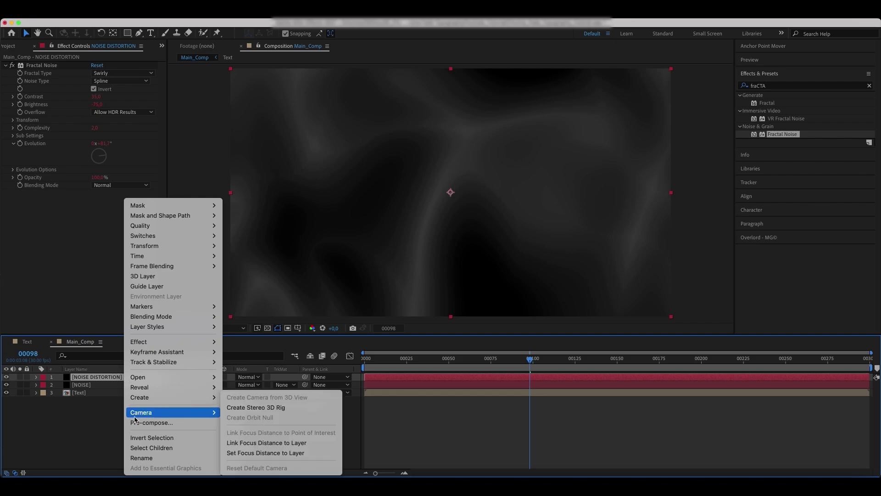
pyautogui.click(147, 423)
pyautogui.press('End')
pyautogui.press('BackSpace')
pyautogui.press('BackSpace')
pyautogui.press('BackSpace')
pyautogui.press('BackSpace')
pyautogui.press('BackSpace')
pyautogui.press('BackSpace')
pyautogui.press('BackSpace')
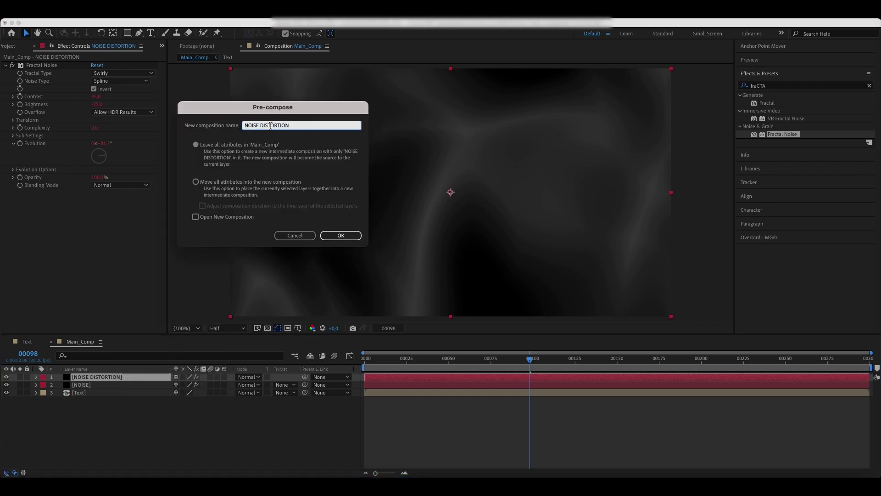
pyautogui.click(340, 235)
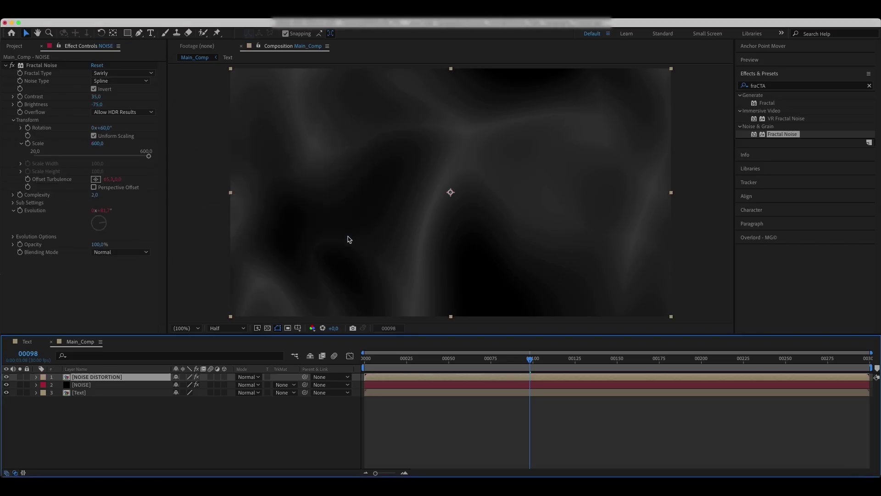
# Hide the NOISE DISTORTION and NOISE layers and apply the Displacement Map effect to the Text layer.
pyautogui.click(97, 377)
pyautogui.moveTo(6, 377); pyautogui.dragTo(6, 384)
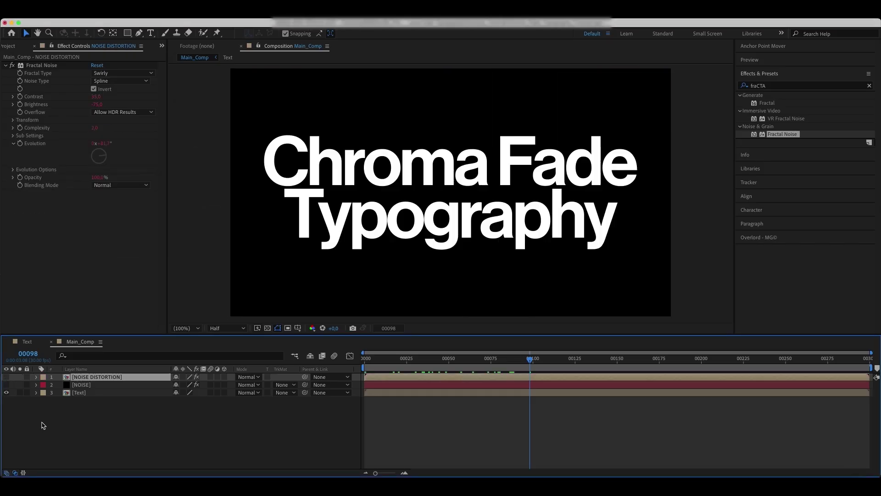
pyautogui.click(79, 393)
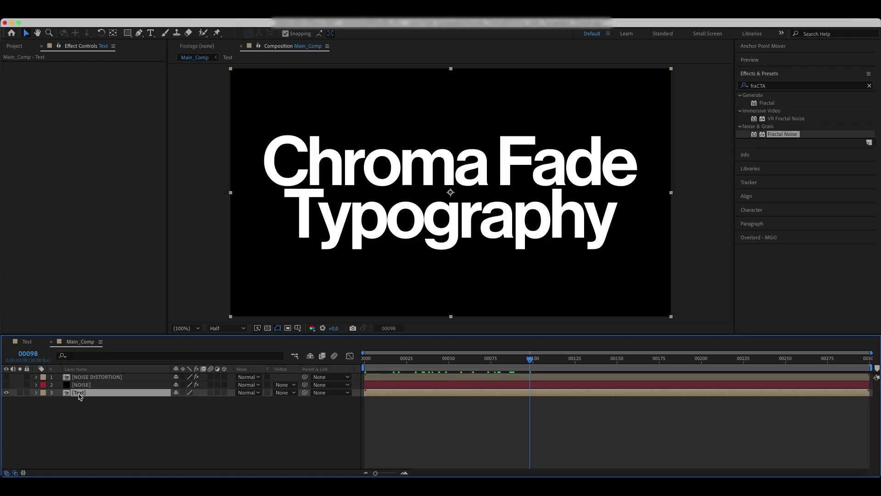
pyautogui.click(784, 86)
pyautogui.write('displa')
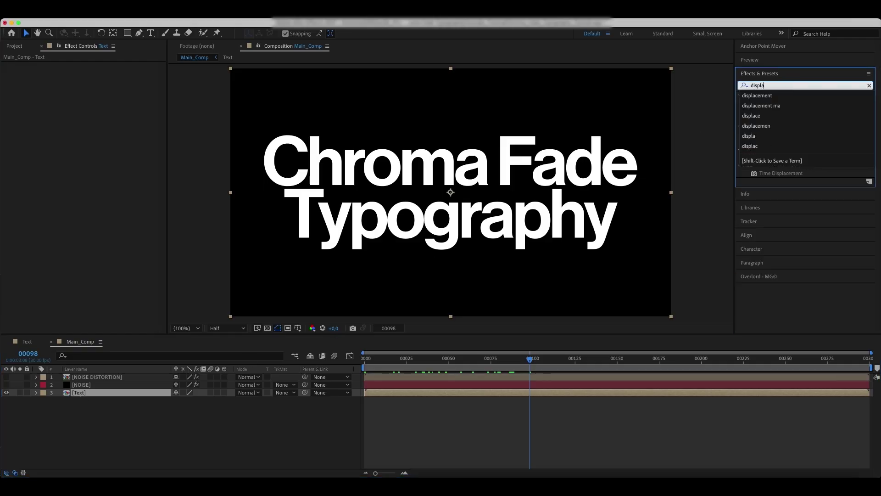
pyautogui.click(778, 98)
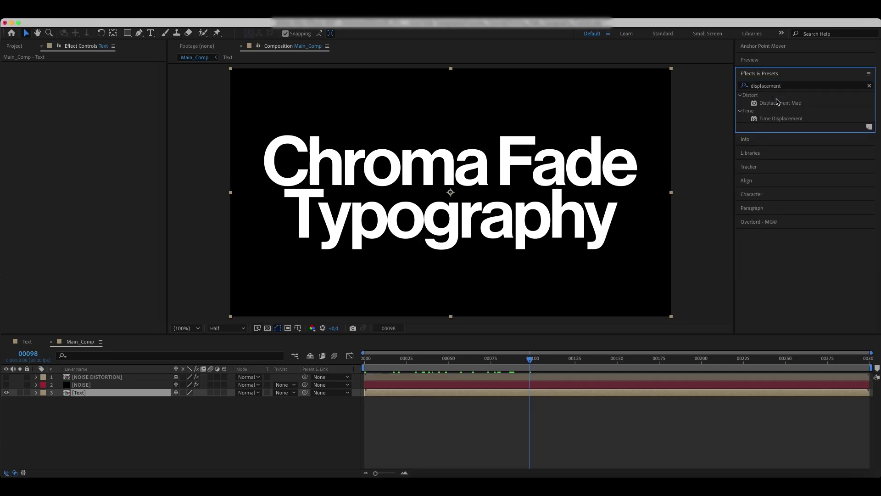
pyautogui.click(784, 104)
pyautogui.moveTo(784, 104); pyautogui.dragTo(119, 395)
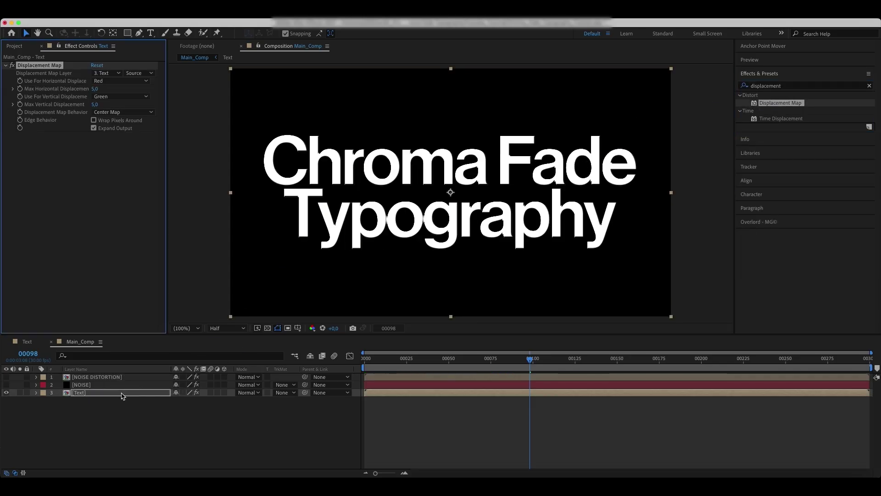
# Use NOISE DISTORTION as the Displacement Map Layer, sampled with Effects & Masks.
pyautogui.click(102, 73)
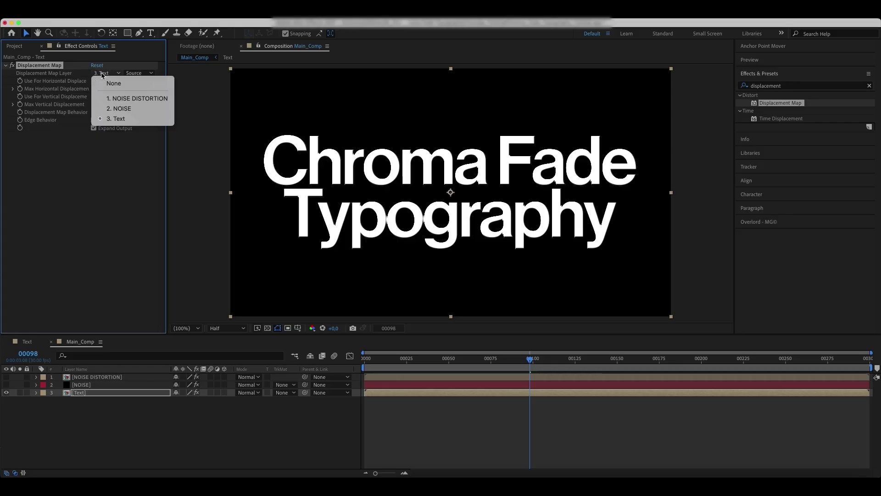
pyautogui.click(132, 99)
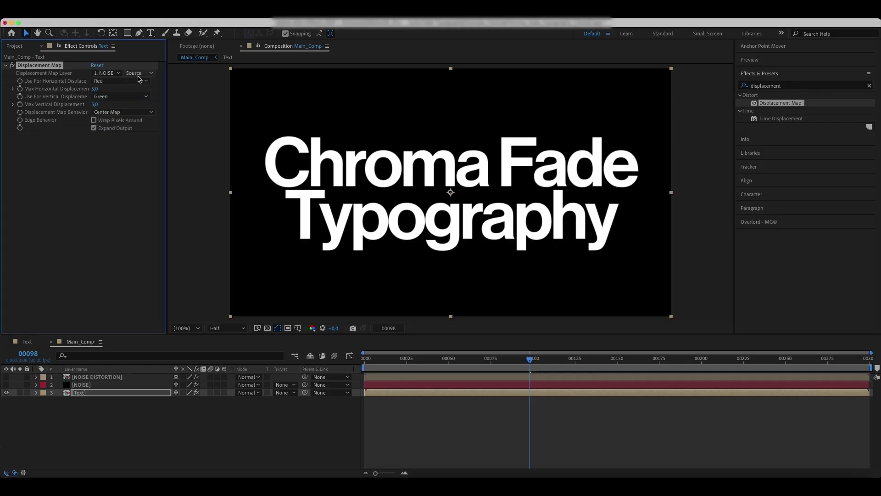
pyautogui.click(138, 73)
pyautogui.click(150, 104)
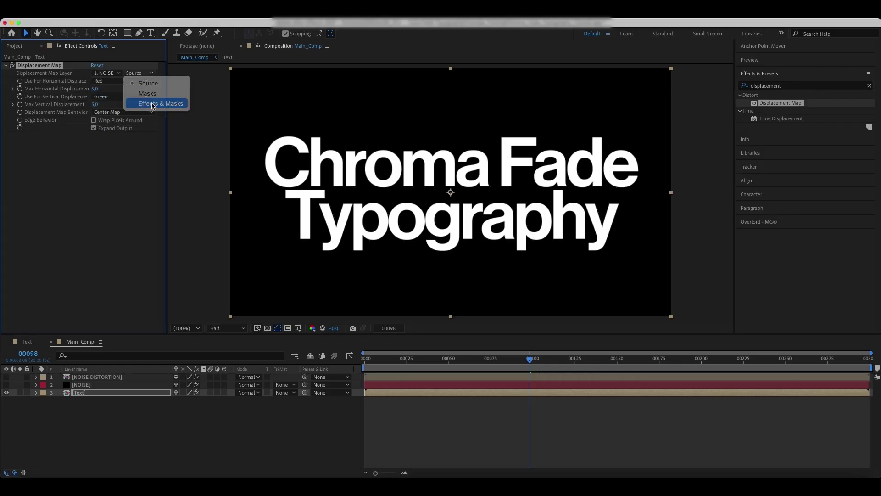
# Set the Displacement Map's Max Horizontal Displacement to 0 and Max Vertical Displacement to 500.
pyautogui.click(94, 89)
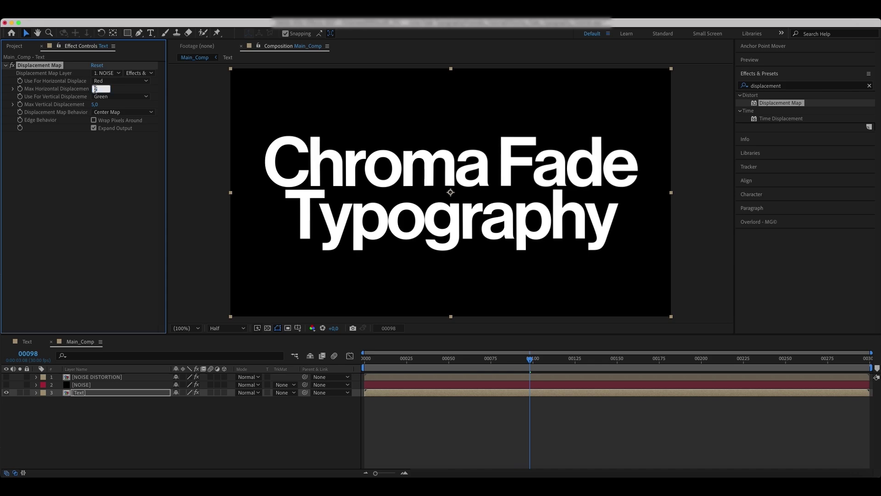
pyautogui.write('0')
pyautogui.press('Return')
pyautogui.click(95, 104)
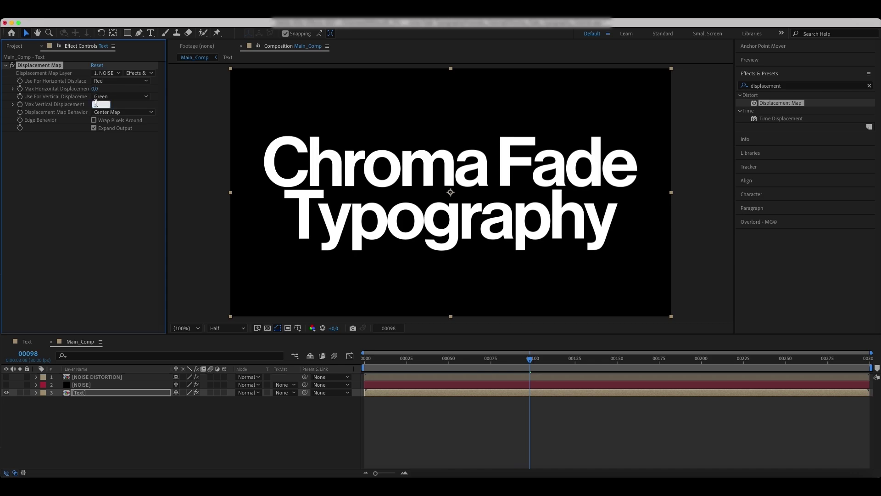
pyautogui.write('50')
pyautogui.press('Return')
# Set both the horizontal and vertical displacement sources of the Displacement Map to Luminance.
pyautogui.click(121, 81)
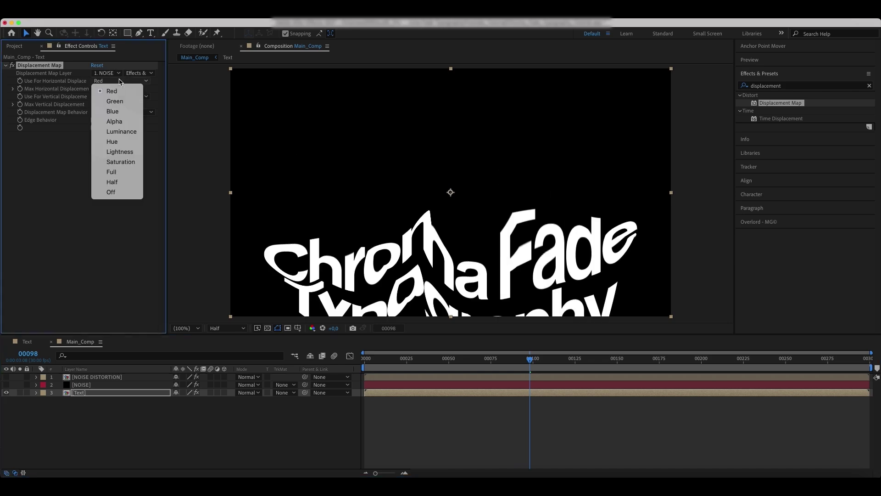
pyautogui.click(121, 131)
pyautogui.click(122, 99)
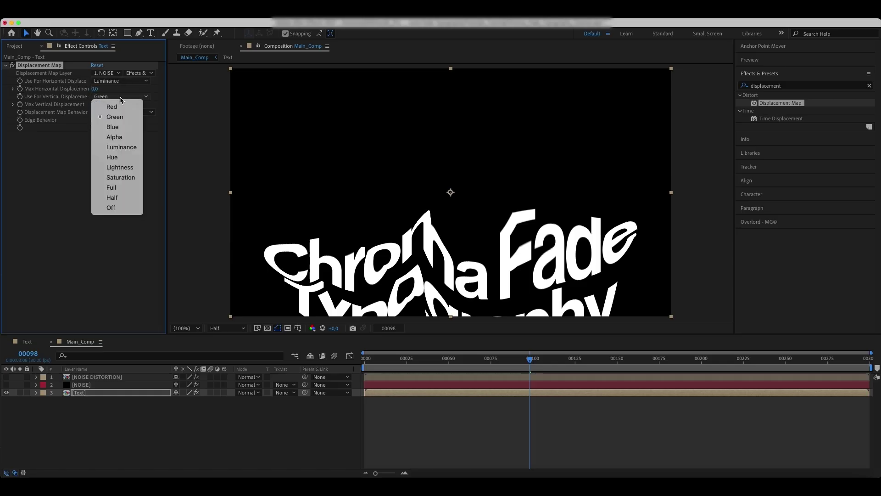
pyautogui.click(123, 147)
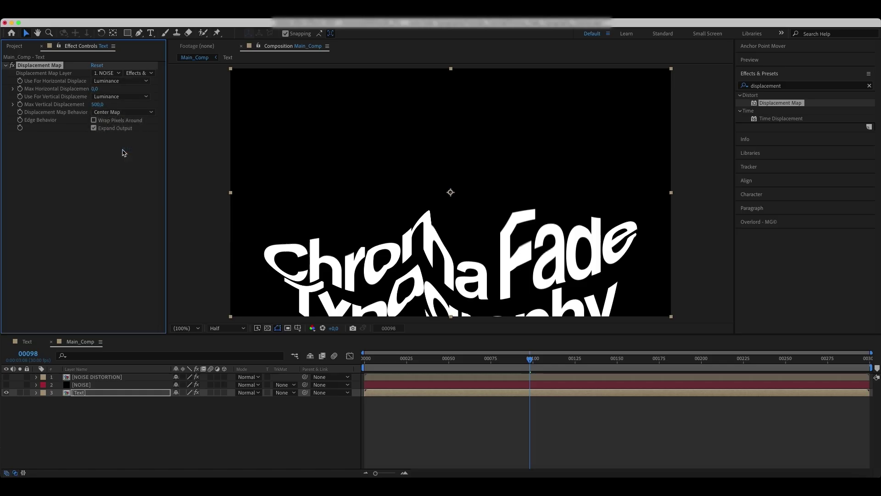
# Show the NOISE DISTORTION layer, delete its Fractal Noise in Main_Comp and check the Fractal Noise inside the precomp.
pyautogui.click(106, 377)
pyautogui.press('e')
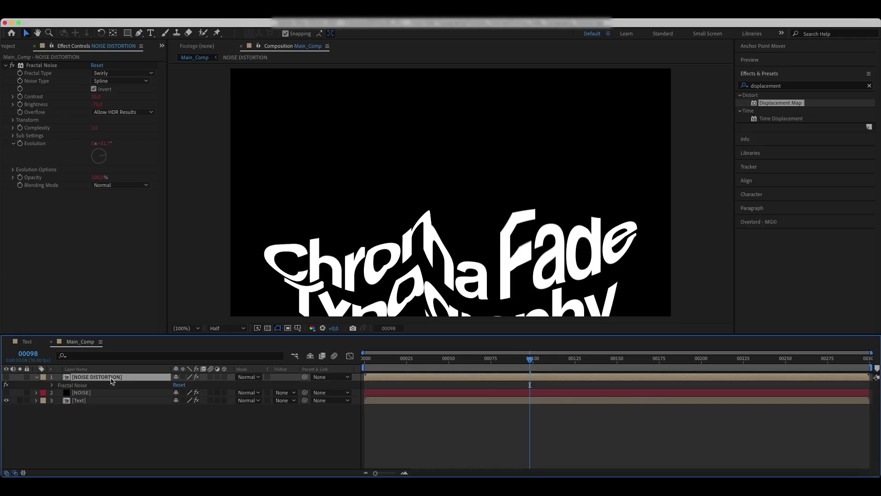
pyautogui.click(88, 387)
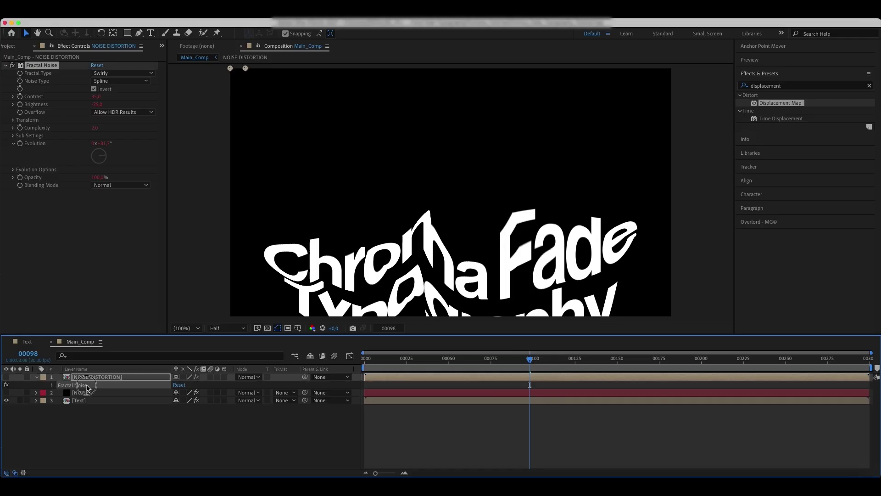
pyautogui.click(6, 377)
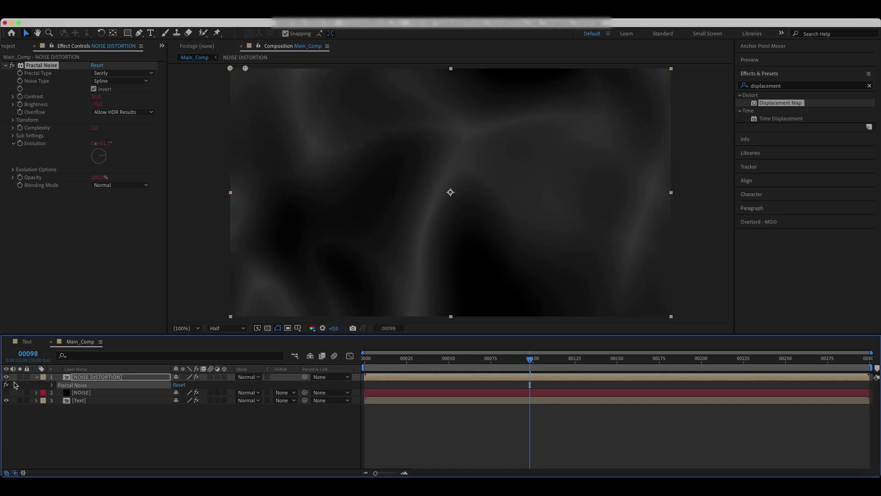
pyautogui.press('Delete')
pyautogui.doubleClick(87, 380)
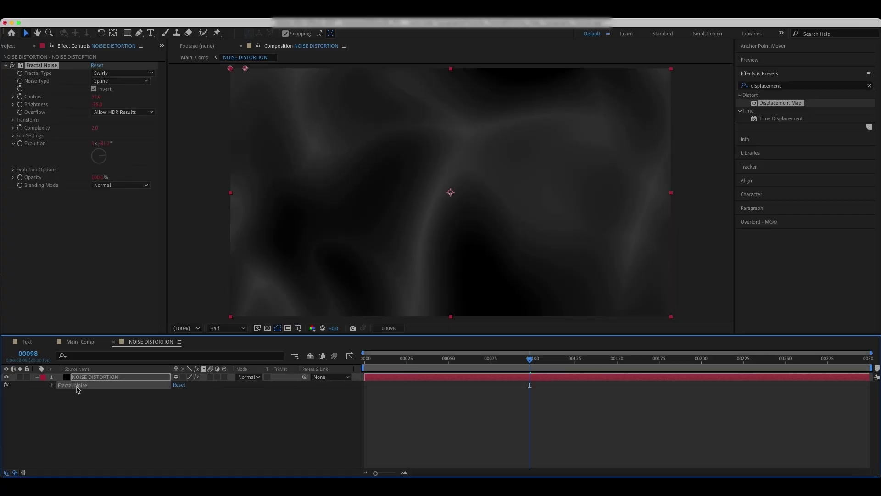
pyautogui.press('e')
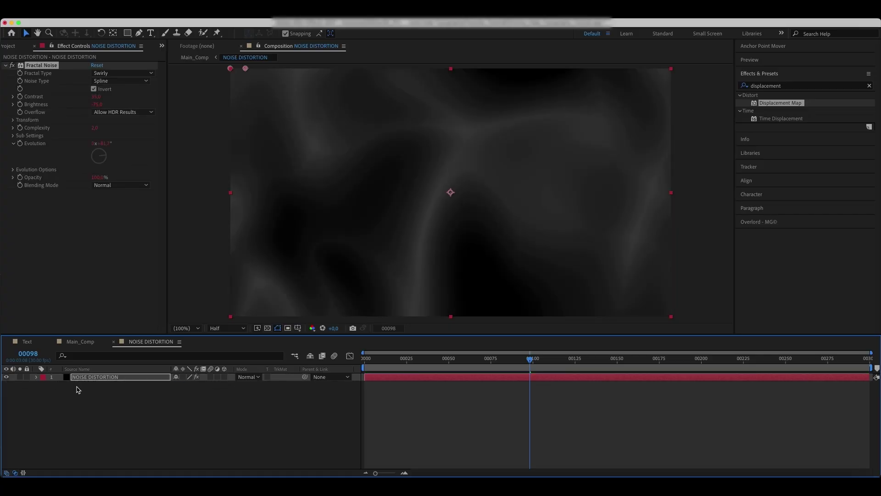
pyautogui.click(84, 345)
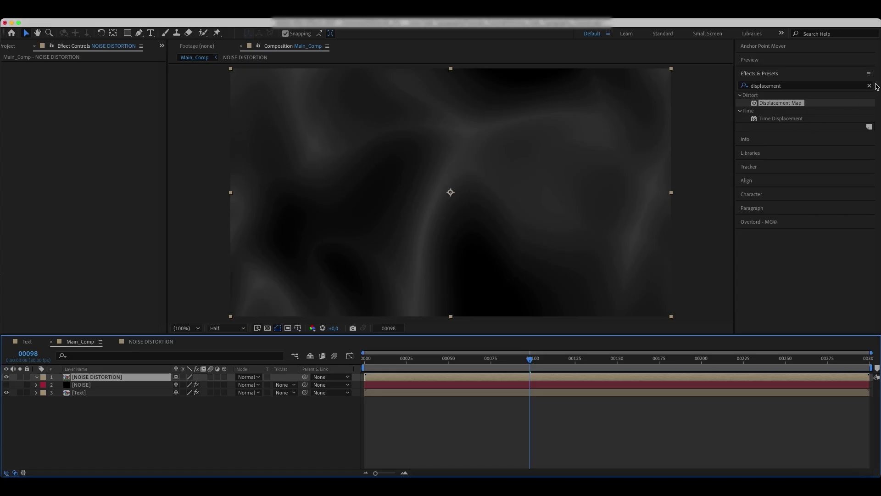
# Apply the Color Correction Exposure effect to the NOISE DISTORTION layer in Main_Comp.
pyautogui.click(871, 87)
pyautogui.click(850, 87)
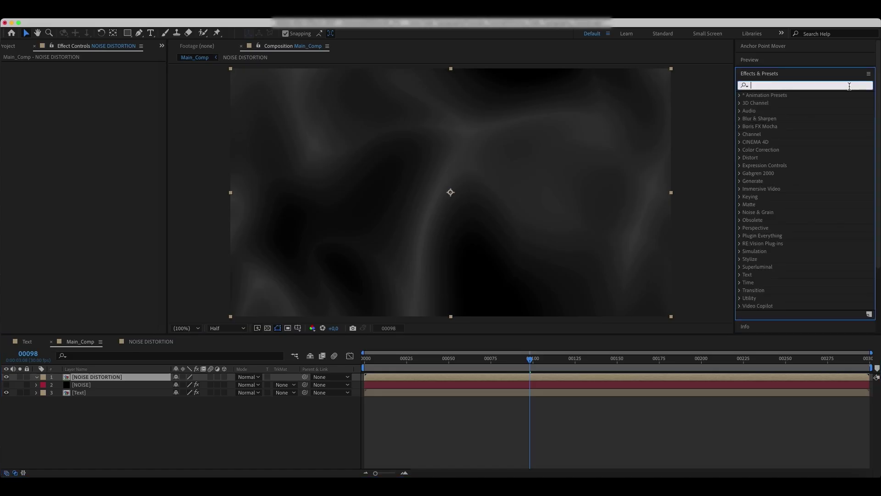
pyautogui.write('exposu')
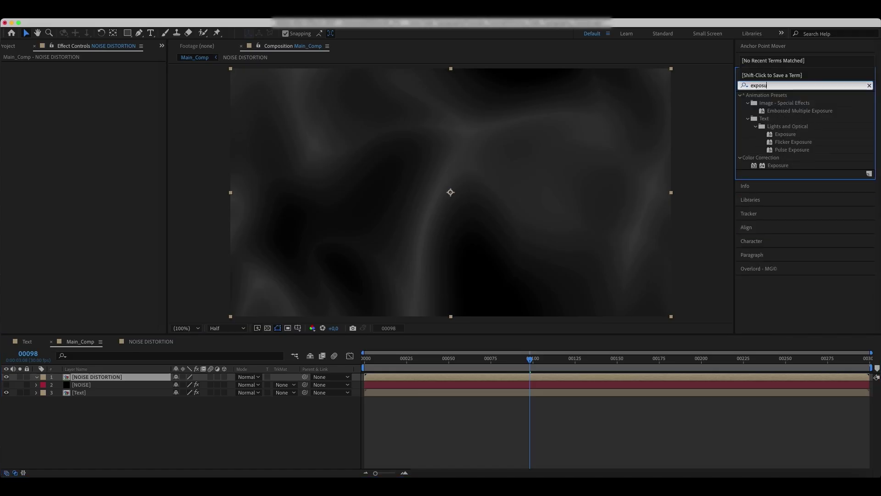
pyautogui.click(779, 166)
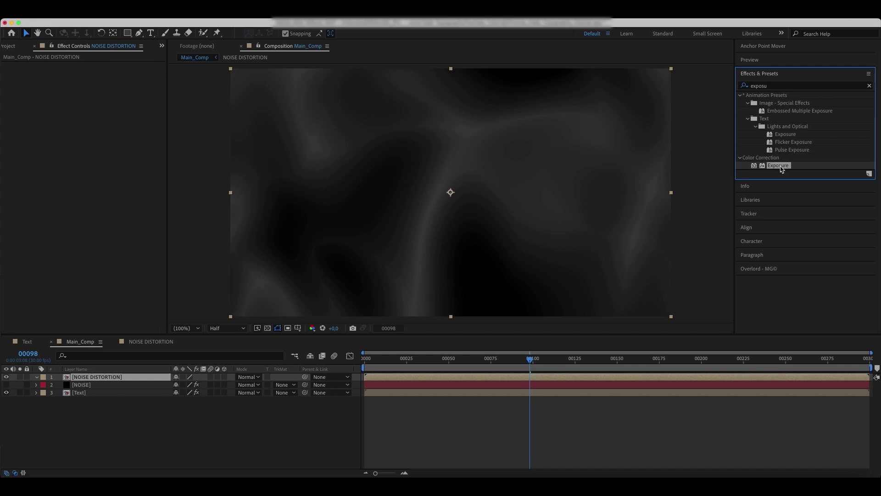
pyautogui.moveTo(781, 166); pyautogui.dragTo(116, 378)
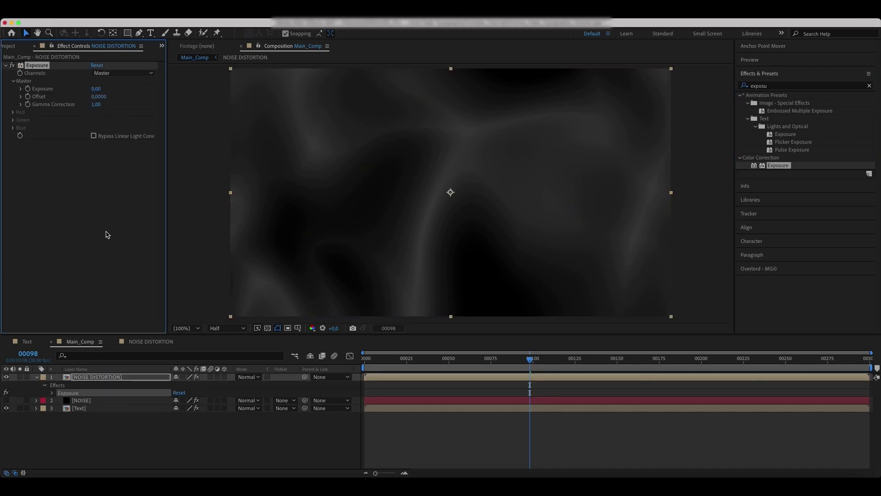
# Set the NOISE DISTORTION layer's Exposure to 0.50 and Gamma Correction to 0.61, and collapse the layer.
pyautogui.click(97, 89)
pyautogui.press('Return')
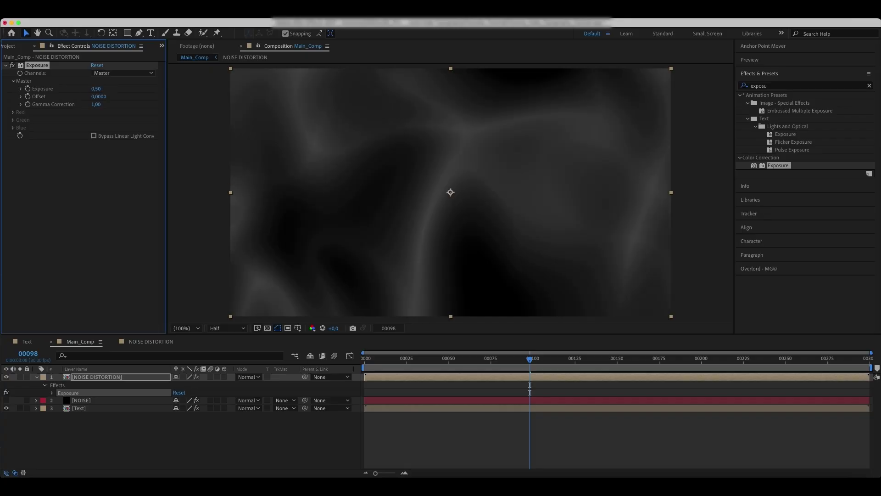
pyautogui.click(96, 105)
pyautogui.press('Return')
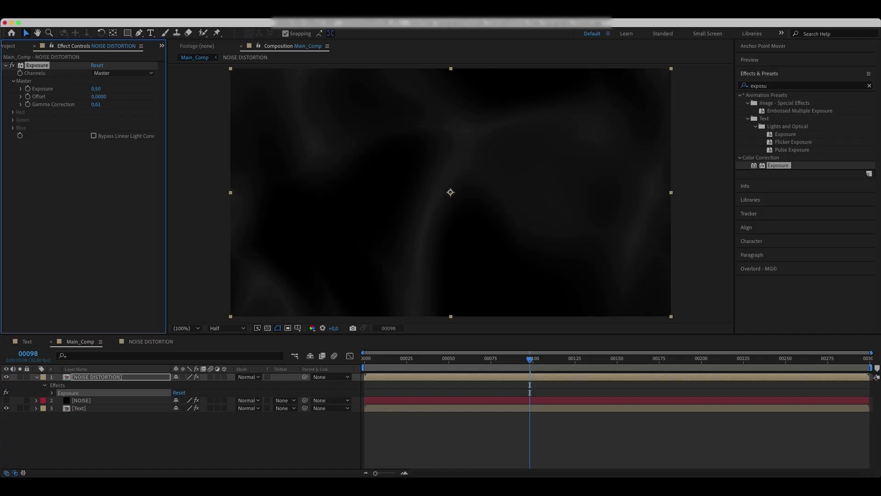
pyautogui.press('e')
# Apply Tint to the NOISE DISTORTION layer with Map Black To set to 808080, and hide the layer.
pyautogui.click(869, 85)
pyautogui.write('tint')
pyautogui.moveTo(774, 126); pyautogui.dragTo(120, 376)
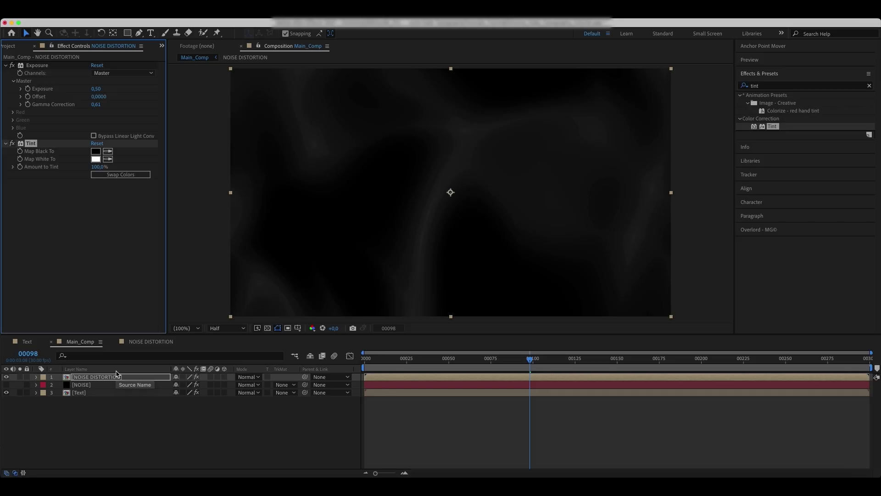
pyautogui.click(95, 152)
pyautogui.write('808080')
pyautogui.doubleClick(612, 454)
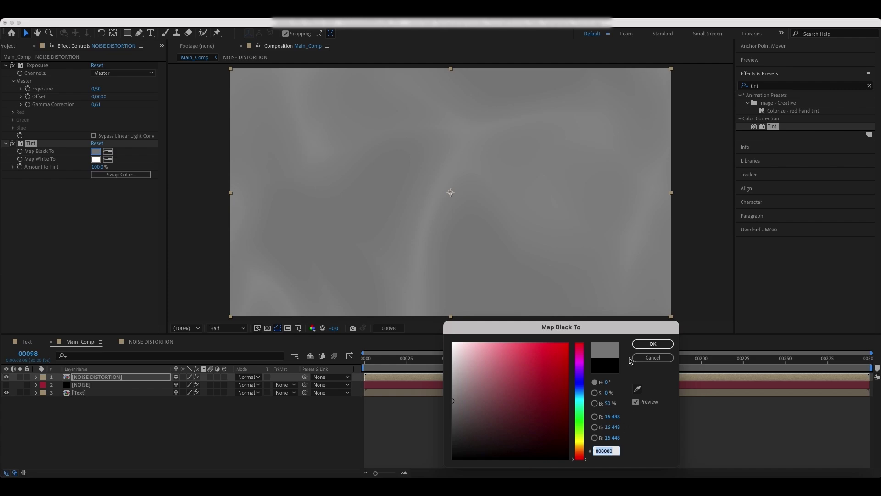
pyautogui.click(653, 345)
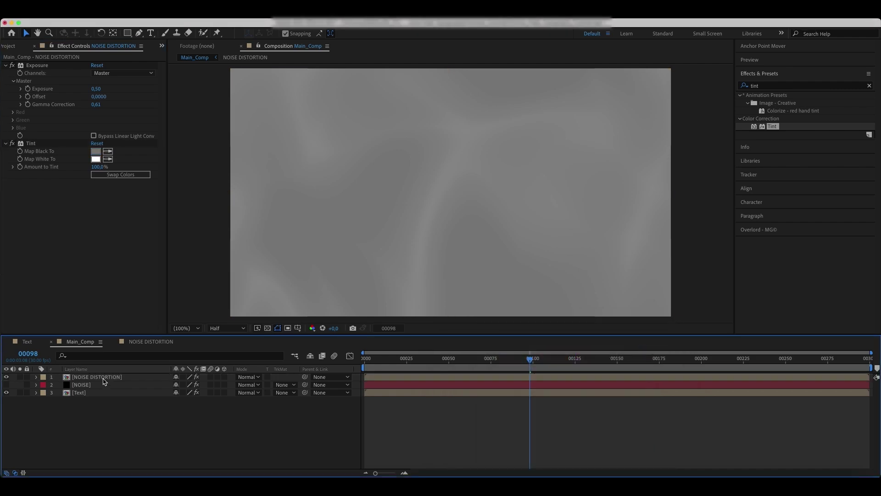
pyautogui.click(7, 378)
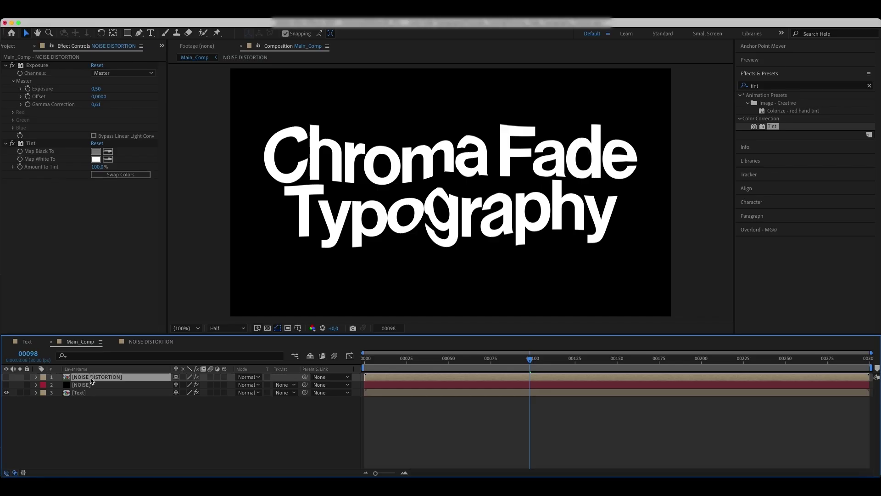
# Duplicate the NOISE DISTORTION layer in Main_Comp and rename the copy NOISE BLUR.
pyautogui.press('super+d')
pyautogui.press('Return')
pyautogui.press('BackSpace')
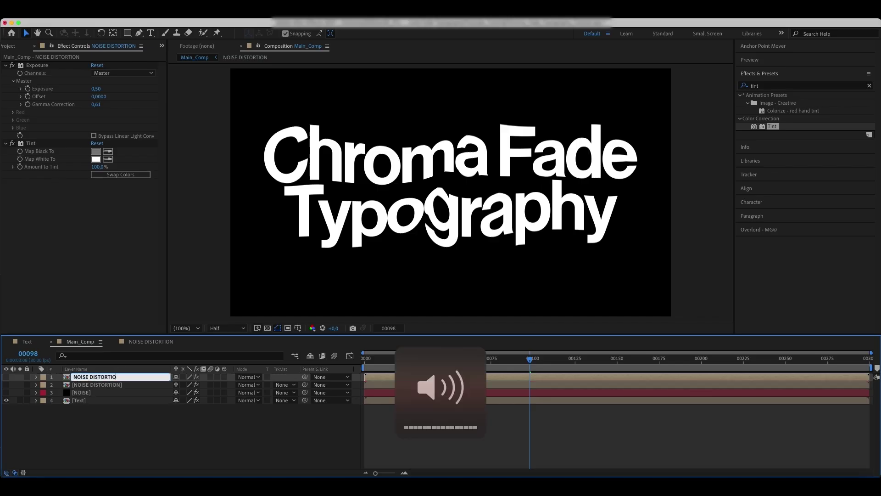
pyautogui.press('BackSpace')
pyautogui.press('BackSpace')
pyautogui.press('BackSpace')
pyautogui.press('BackSpace')
pyautogui.press('BackSpace')
pyautogui.press('BackSpace')
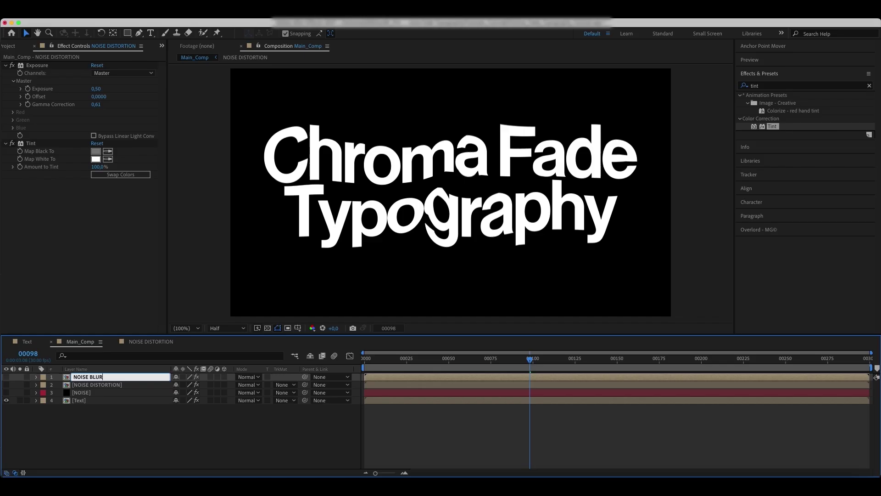
pyautogui.press('Return')
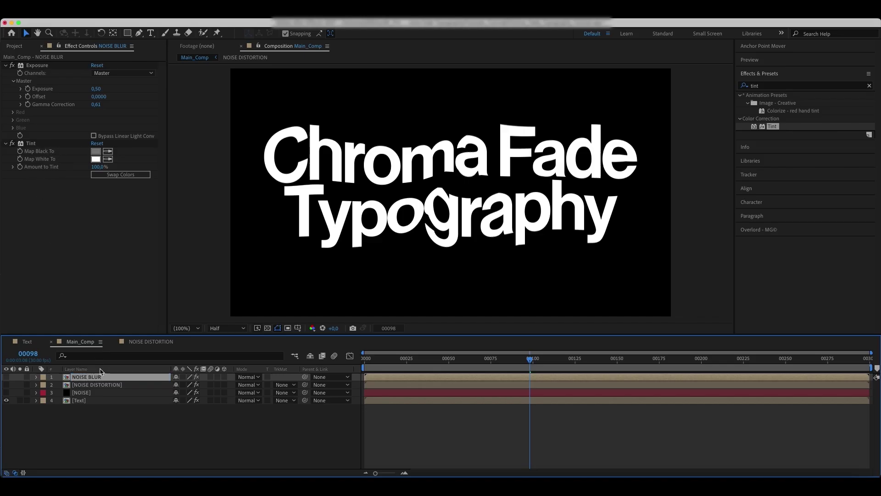
# Delete the Tint effect from the NOISE BLUR layer.
pyautogui.press('e')
pyautogui.click(53, 393)
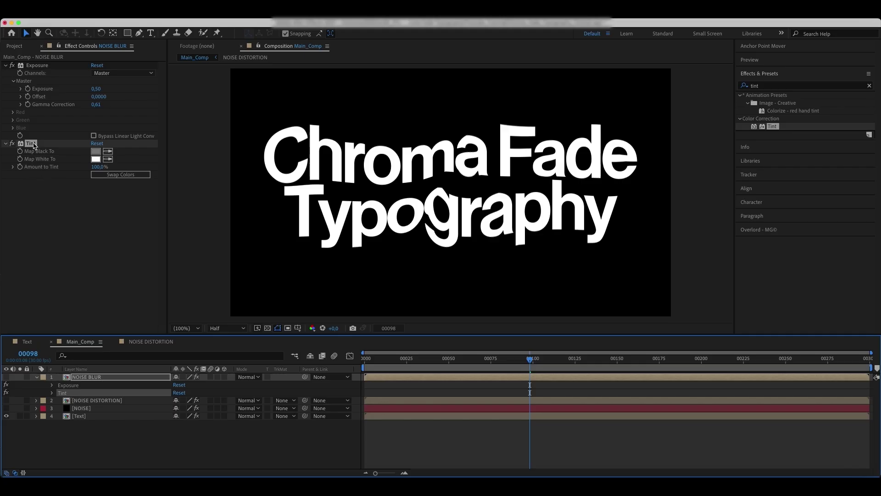
pyautogui.press('Delete')
# Set the NOISE BLUR layer's Exposure to 1.00 and Gamma Correction to 0.80, and collapse the layer.
pyautogui.click(96, 89)
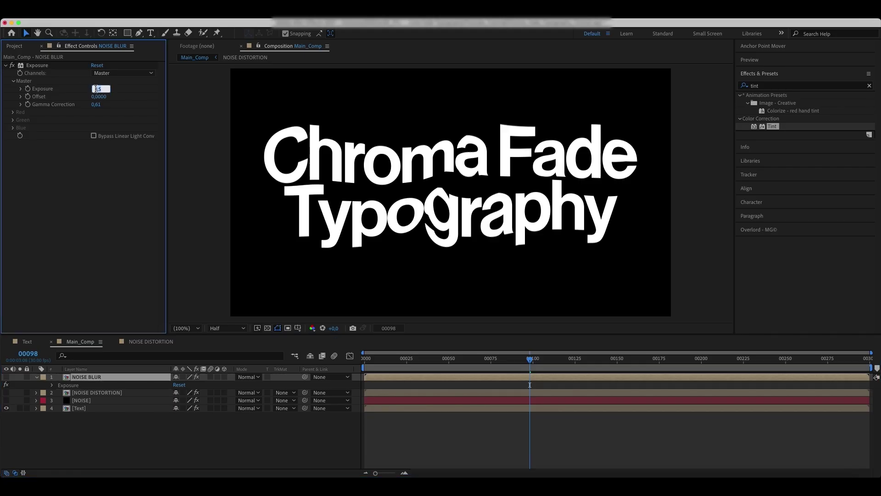
pyautogui.write('1')
pyautogui.press('Return')
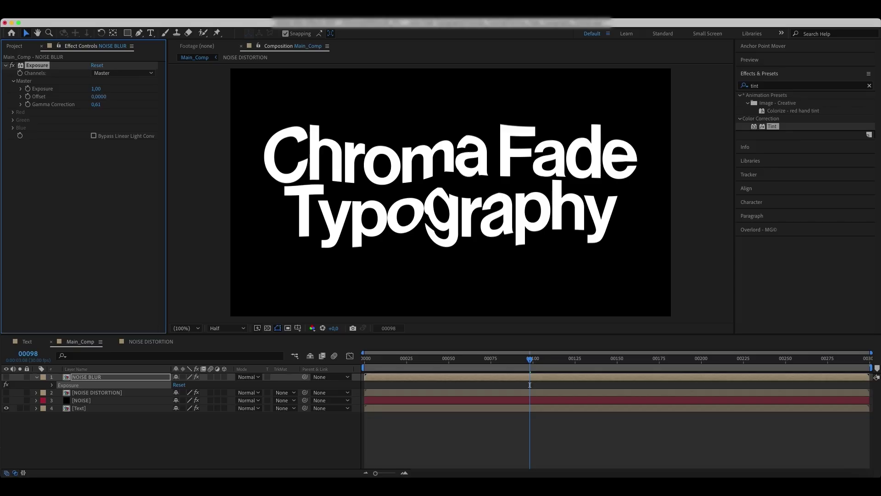
pyautogui.click(97, 104)
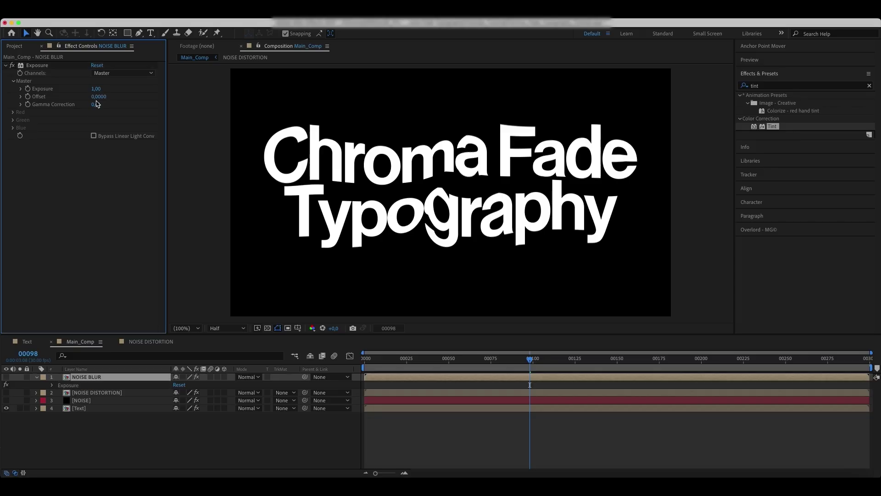
pyautogui.press('Right')
pyautogui.press('Return')
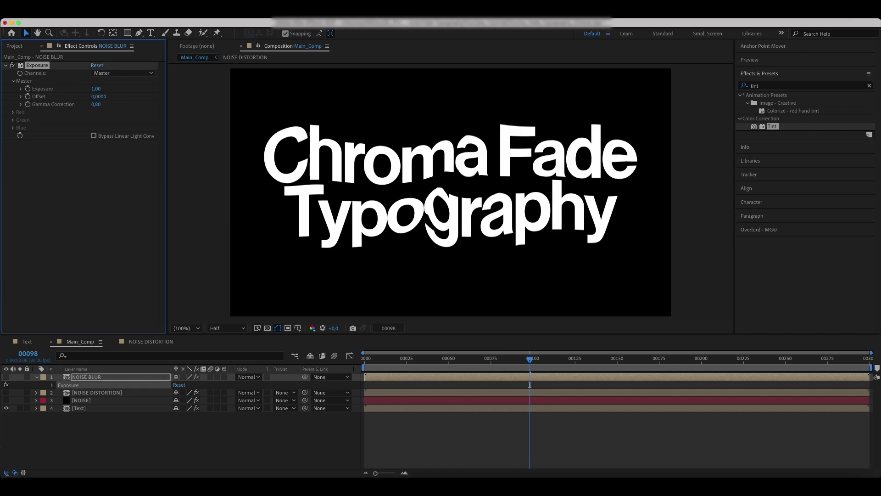
pyautogui.click(37, 376)
# Apply the CC Vector Blur effect to the Text layer in Main_Comp.
pyautogui.click(94, 401)
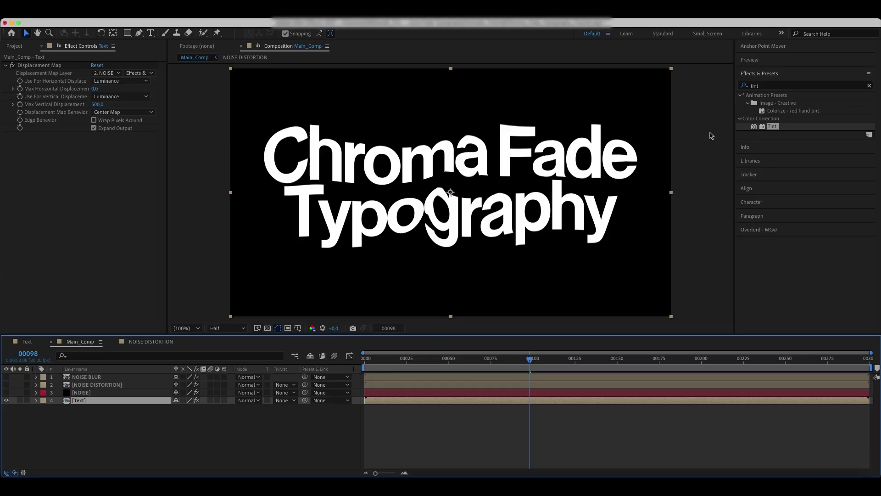
pyautogui.click(770, 86)
pyautogui.write('cc ve')
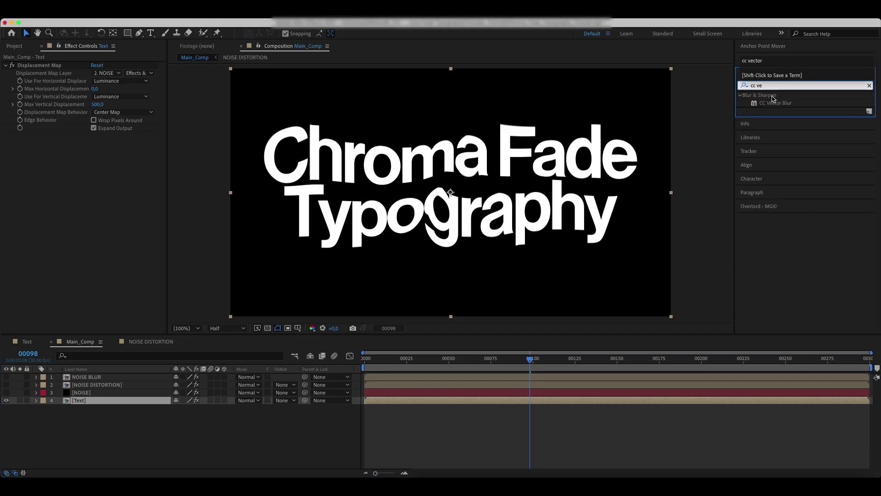
pyautogui.moveTo(780, 105); pyautogui.dragTo(135, 407)
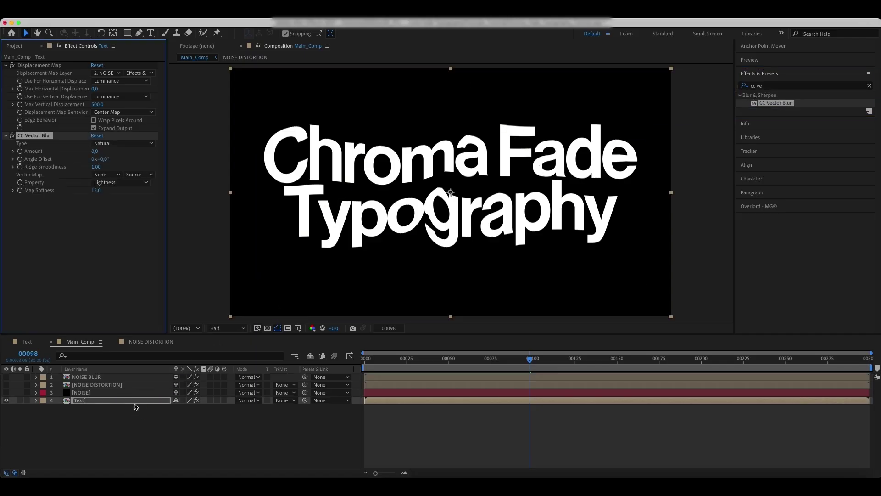
# Set CC Vector Blur's Amount to 400 and its Vector Map to NOISE DISTORTION using Effects & Masks.
pyautogui.click(94, 151)
pyautogui.write('400')
pyautogui.press('Return')
pyautogui.click(111, 175)
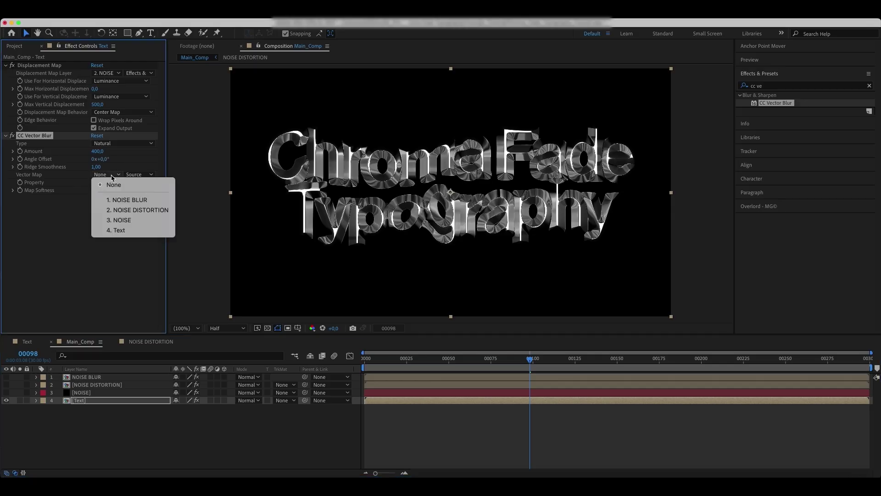
pyautogui.click(134, 211)
pyautogui.click(140, 175)
pyautogui.click(147, 206)
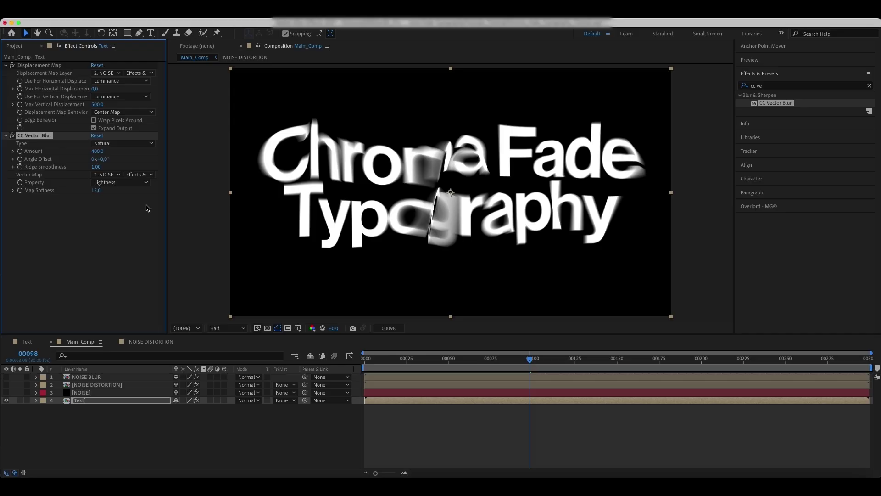
# Set CC Vector Blur's Map Softness to 10 and check the blur by scrubbing to frame 121.
pyautogui.click(97, 190)
pyautogui.write('10')
pyautogui.press('Return')
pyautogui.moveTo(530, 364); pyautogui.dragTo(568, 370)
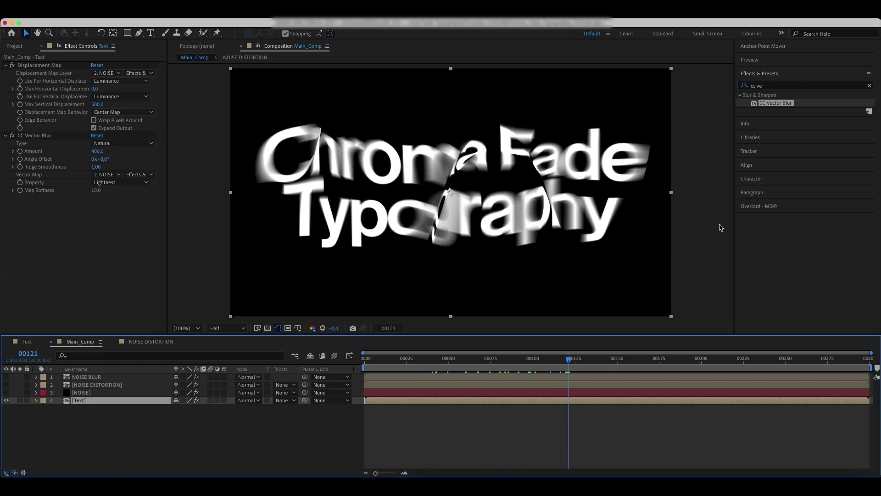
# Apply the Compound Blur effect to the Text layer below CC Vector Blur.
pyautogui.click(869, 86)
pyautogui.click(838, 86)
pyautogui.write('compoun')
pyautogui.click(787, 104)
pyautogui.moveTo(784, 106); pyautogui.dragTo(138, 402)
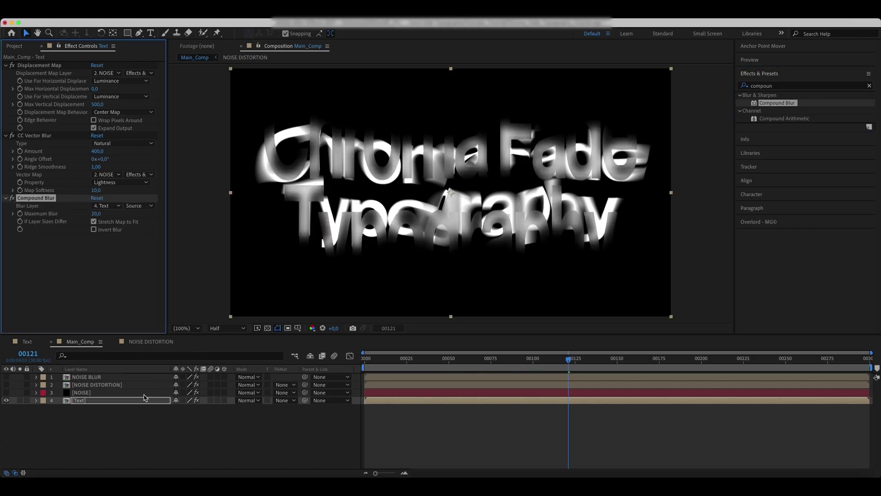
# Set Compound Blur's Blur Layer to NOISE BLUR using Effects & Masks and its Maximum Blur to 150.
pyautogui.click(102, 206)
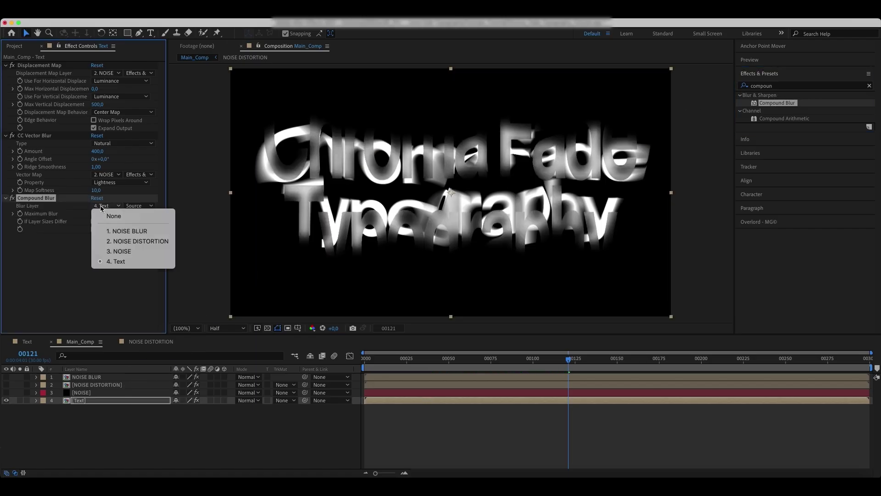
pyautogui.click(131, 232)
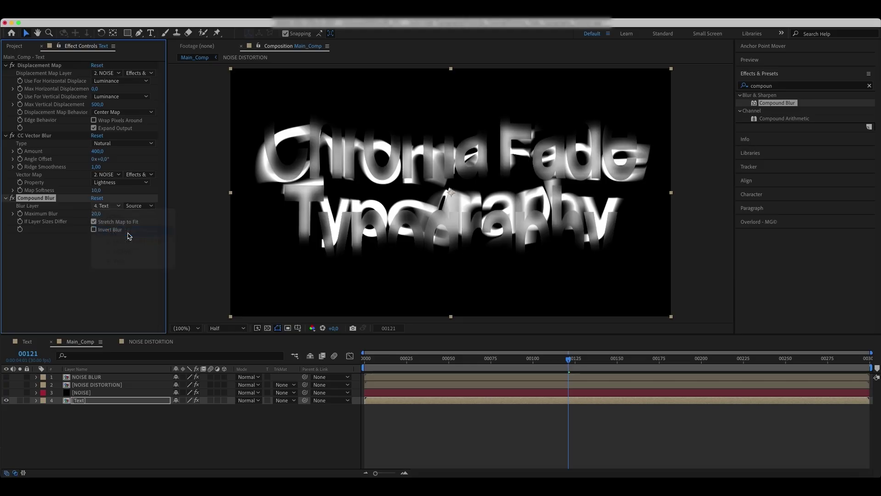
pyautogui.click(138, 206)
pyautogui.click(144, 237)
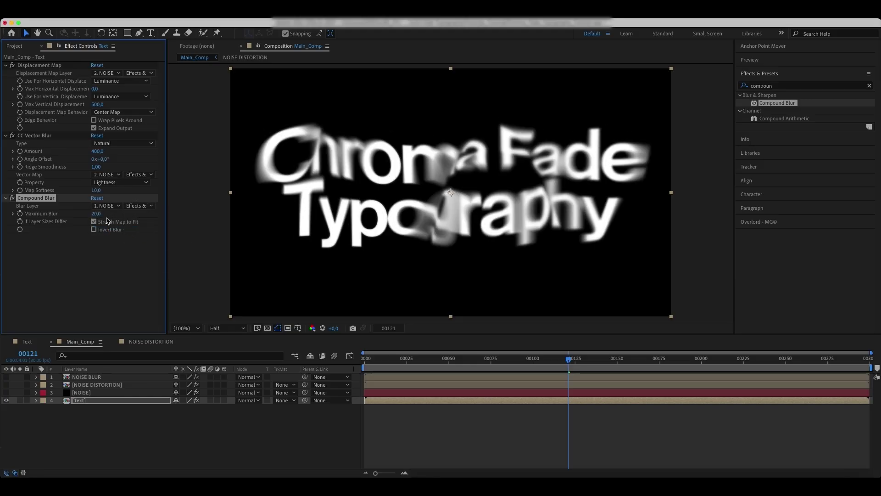
pyautogui.moveTo(97, 214); pyautogui.dragTo(143, 207)
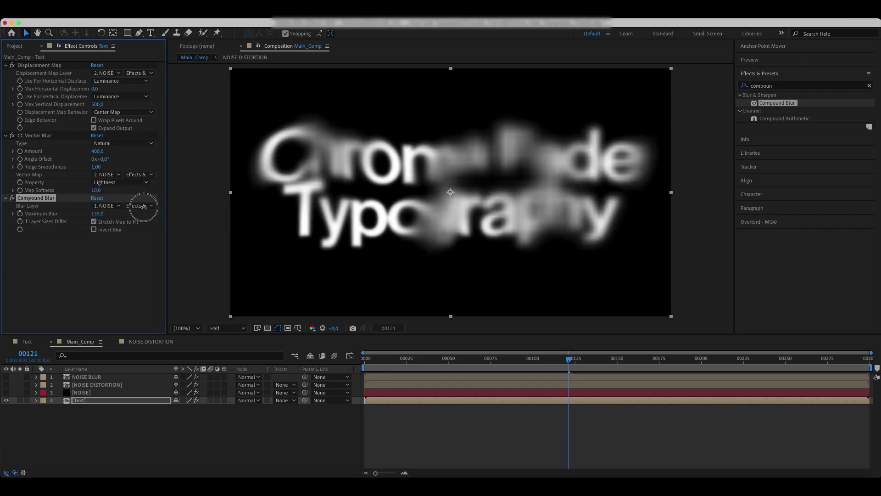
pyautogui.click(95, 214)
pyautogui.write('150')
pyautogui.press('Return')
# Set the NOISE layer's Fractal Noise Brightness to -85 and check the text by scrubbing to frame 128.
pyautogui.click(80, 393)
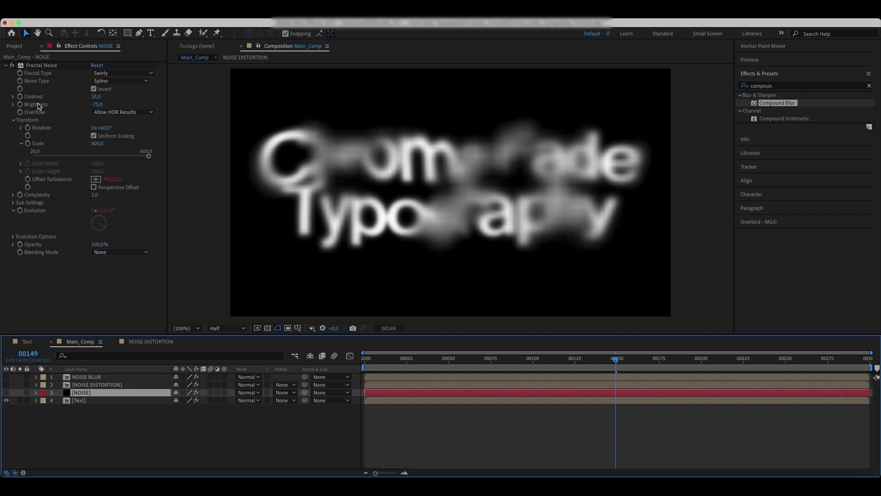
pyautogui.moveTo(94, 106); pyautogui.dragTo(96, 106)
pyautogui.click(606, 363)
pyautogui.moveTo(606, 363); pyautogui.dragTo(582, 365)
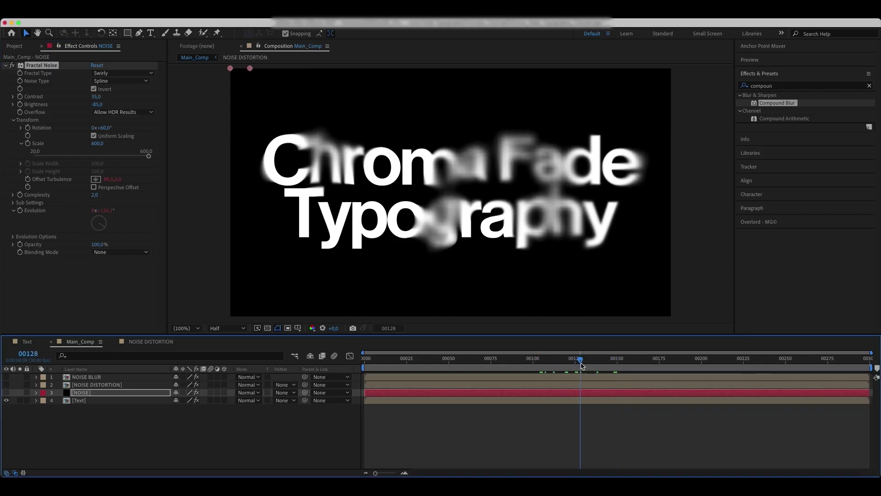
# Duplicate the NOISE DISTORTION layer, rename the copy NOISE COLOR and place it directly below NOISE DISTORTION.
pyautogui.click(92, 387)
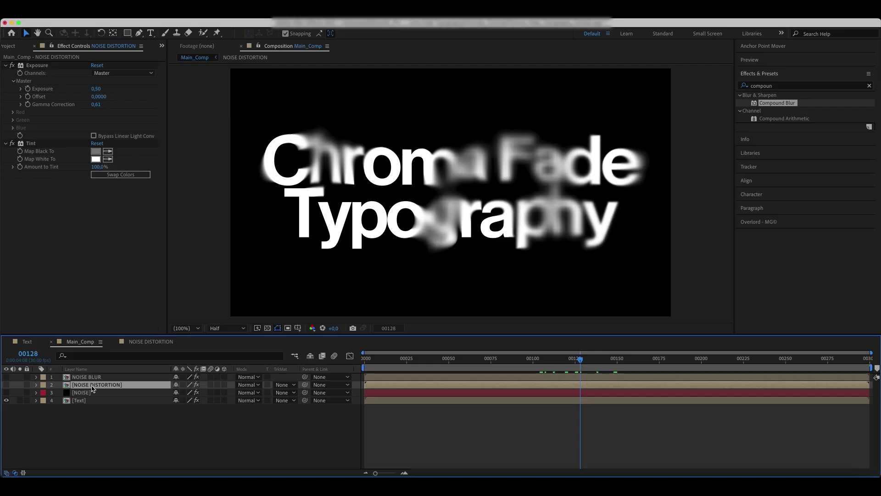
pyautogui.press('super+d')
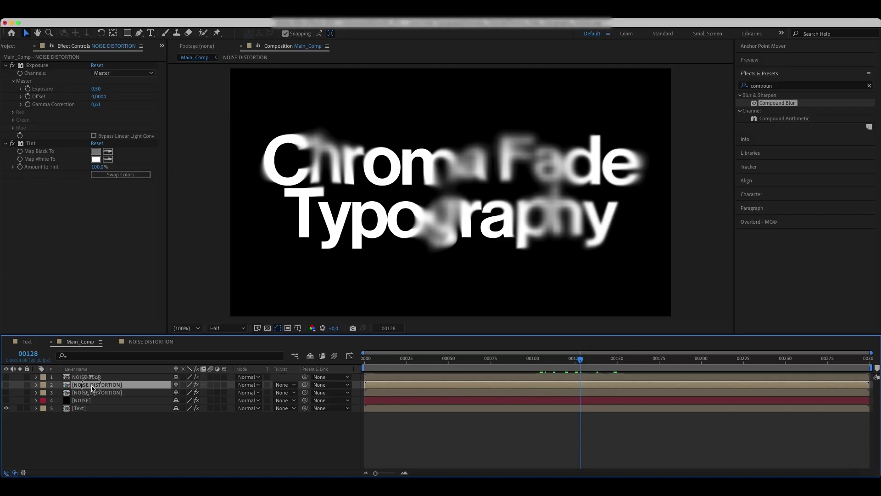
pyautogui.press('Return')
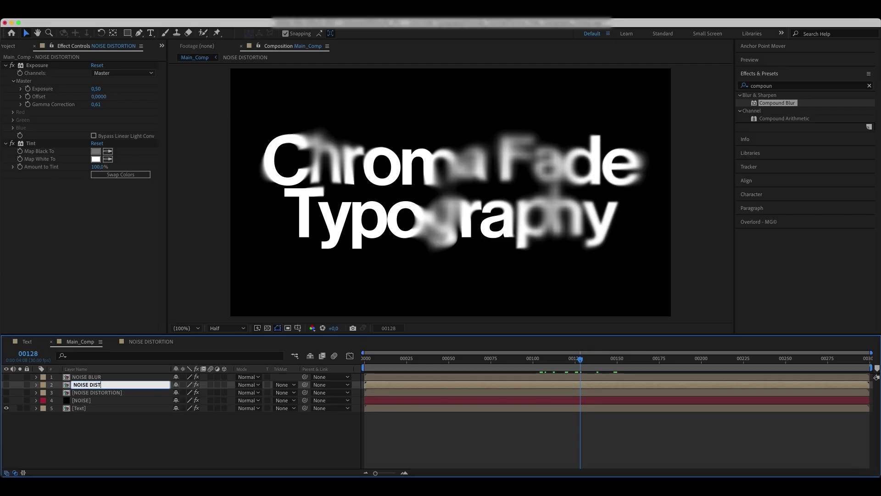
pyautogui.press('BackSpace')
pyautogui.write('COLOR')
pyautogui.press('Return')
pyautogui.moveTo(91, 389); pyautogui.dragTo(94, 398)
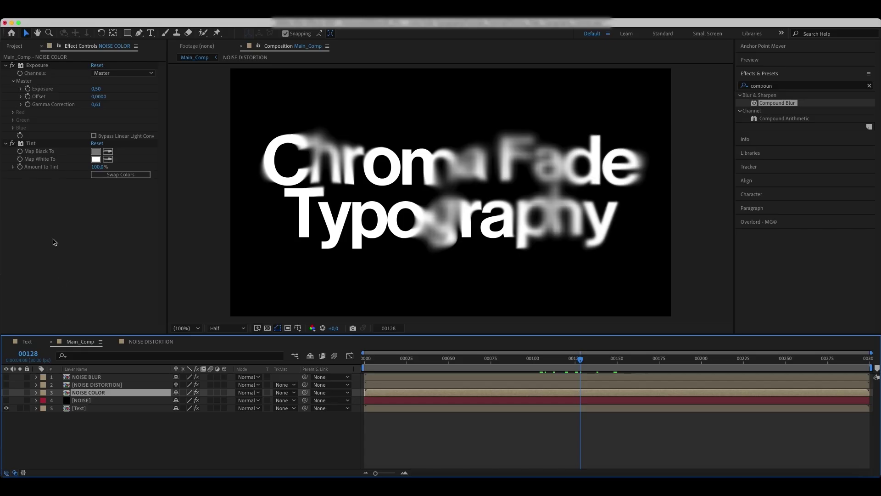
# Delete Exposure from the NOISE COLOR layer and set its Tint Map Black To to 003872.
pyautogui.click(36, 66)
pyautogui.press('Delete')
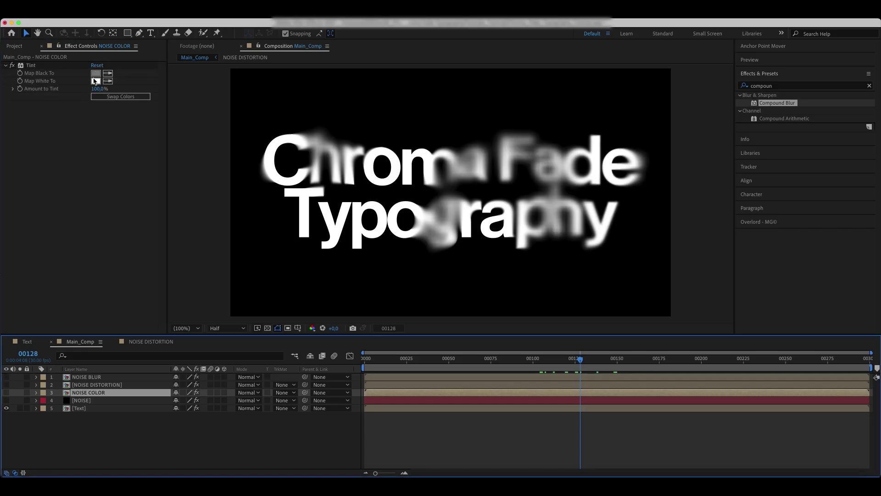
pyautogui.click(95, 74)
pyautogui.write('003872')
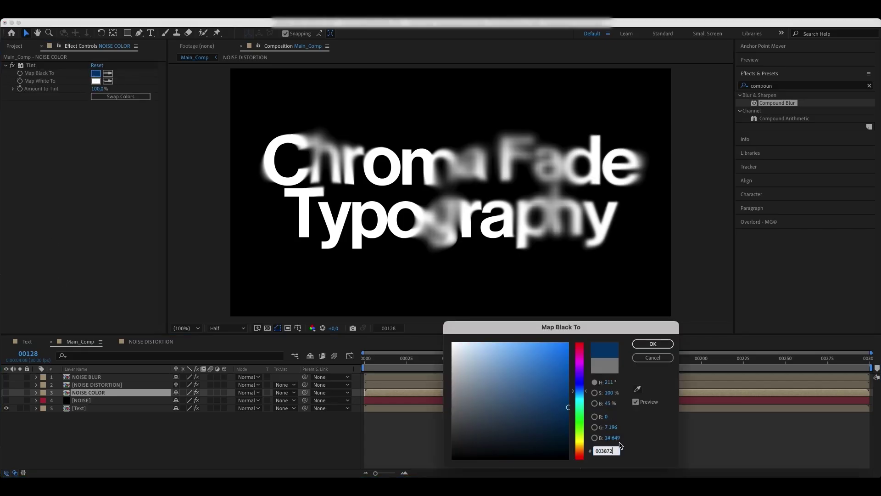
pyautogui.click(653, 344)
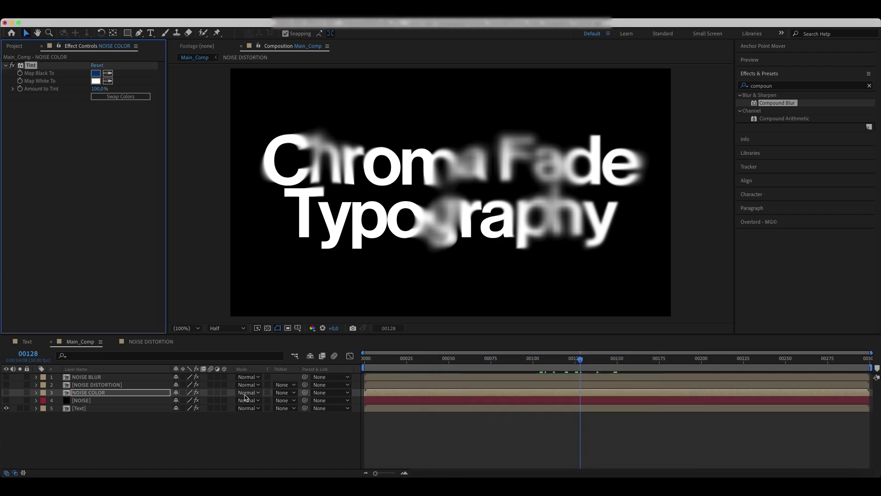
# Set the NOISE COLOR layer's blending mode to Color and turn on Preserve Underlying Transparency.
pyautogui.click(248, 396)
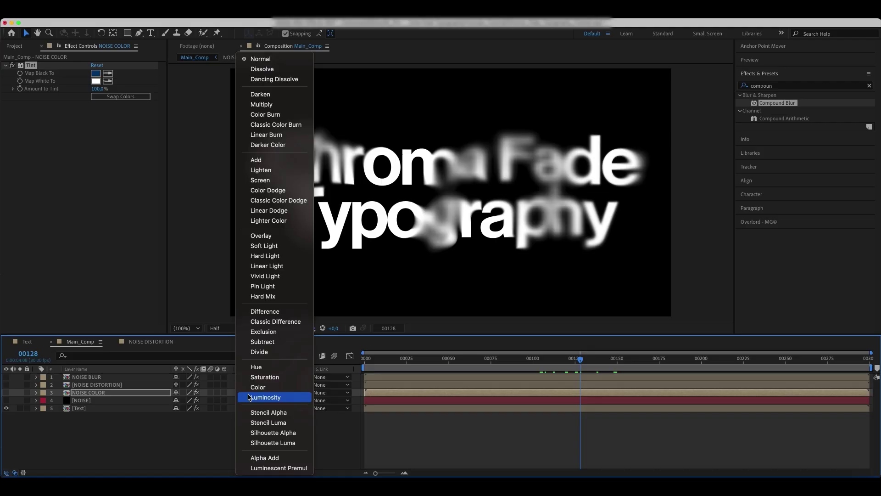
pyautogui.click(258, 388)
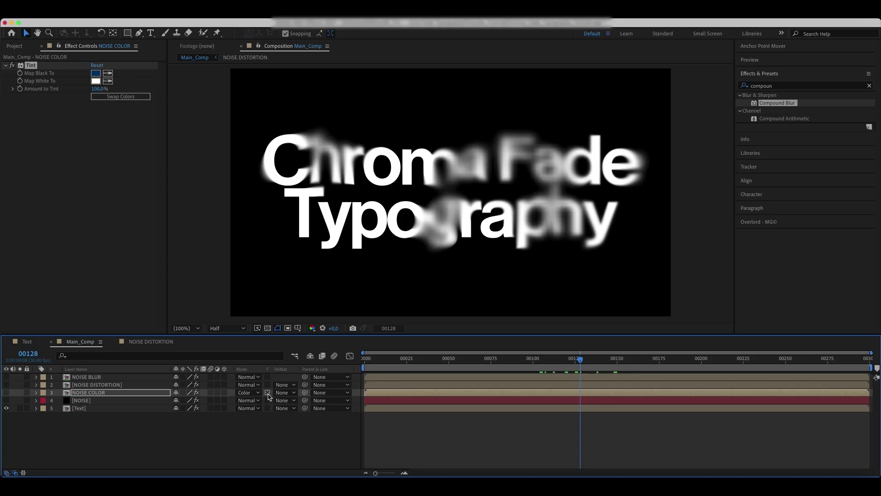
# Apply the Color Correction Colorama effect to the NOISE COLOR layer.
pyautogui.click(115, 394)
pyautogui.click(775, 87)
pyautogui.doubleClick(777, 87)
pyautogui.write('colora')
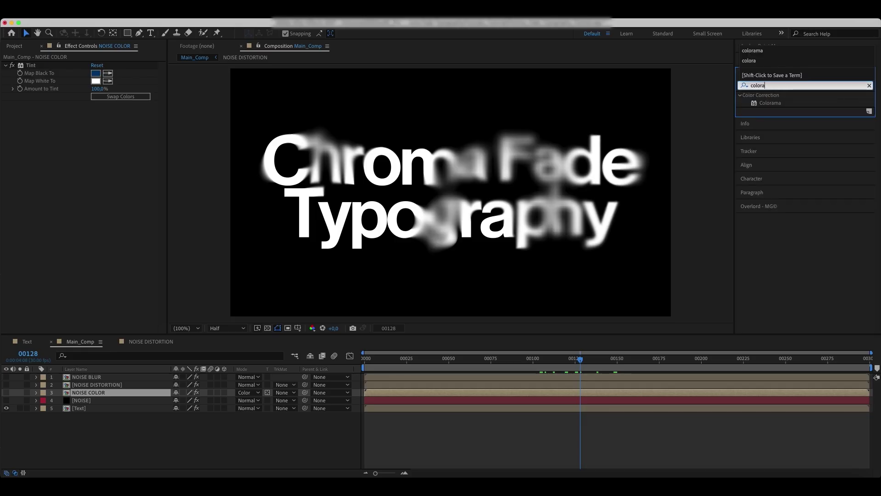
pyautogui.doubleClick(774, 104)
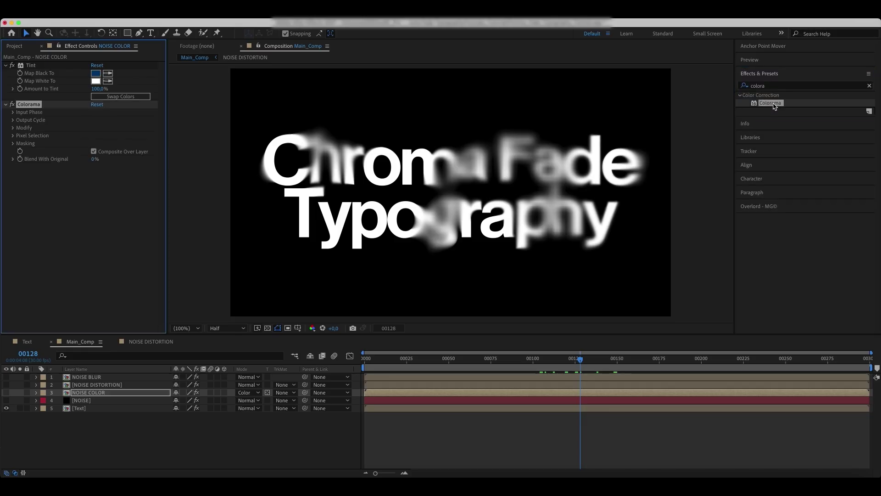
# Make the NOISE COLOR layer visible and set Colorama's Output Cycle repetitions to 2.5.
pyautogui.click(12, 121)
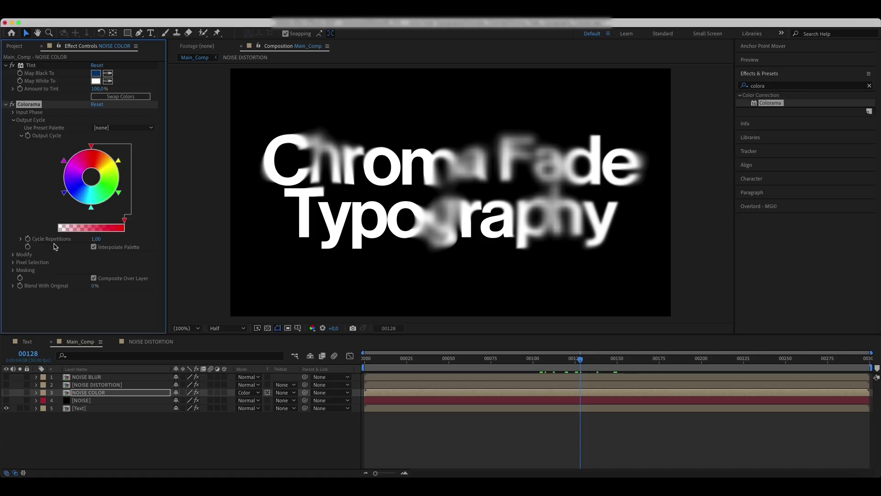
pyautogui.click(6, 392)
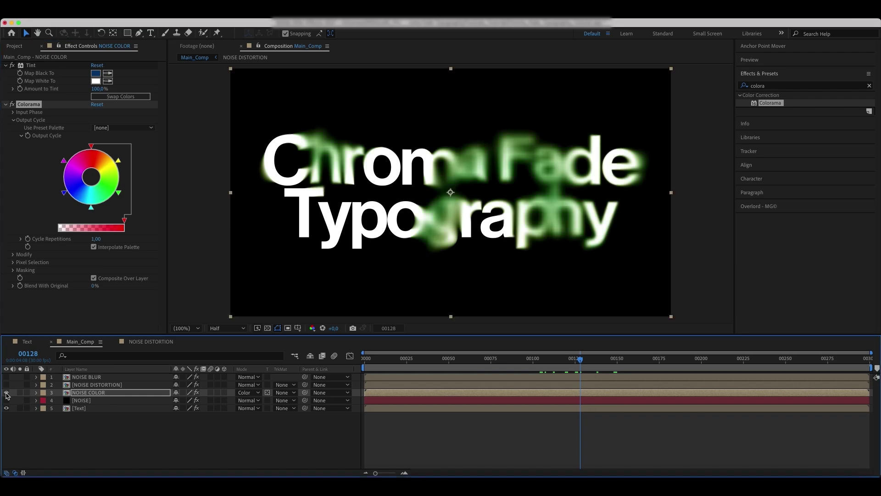
pyautogui.click(96, 239)
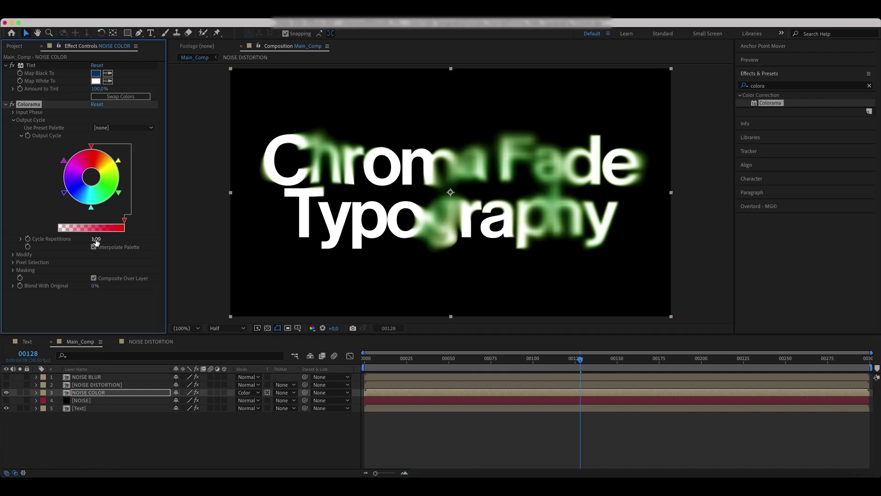
pyautogui.write('2.5')
pyautogui.press('Return')
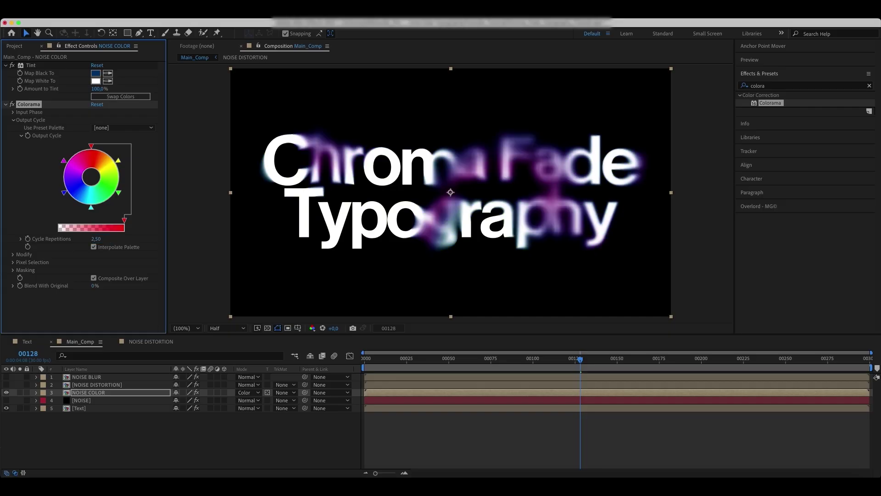
# Duplicate the Text layer in Main_Comp together with its effects.
pyautogui.click(96, 397)
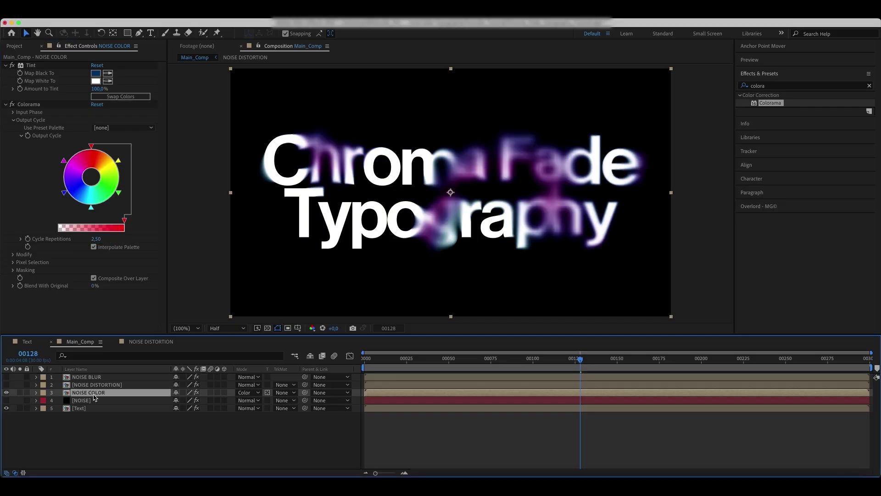
pyautogui.click(85, 410)
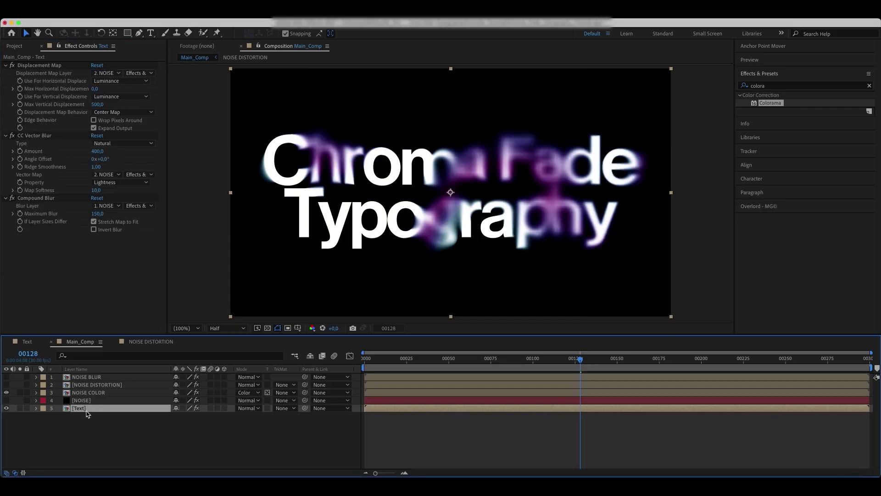
pyautogui.press('super+d')
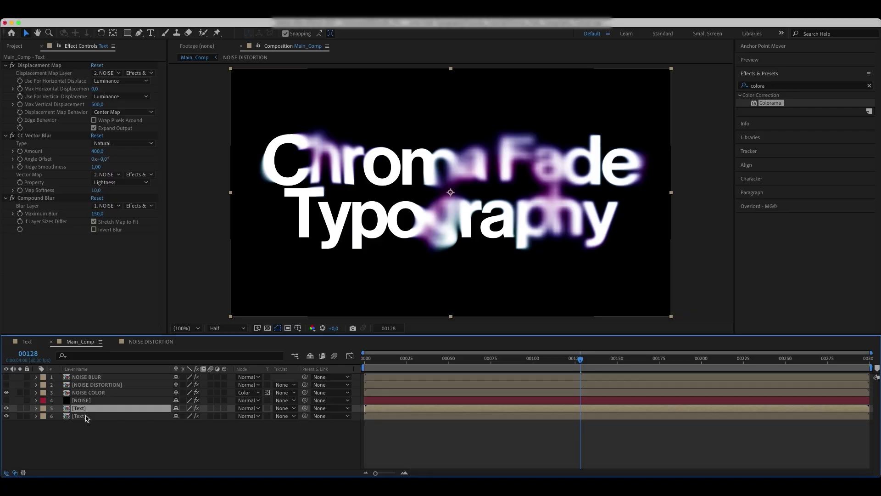
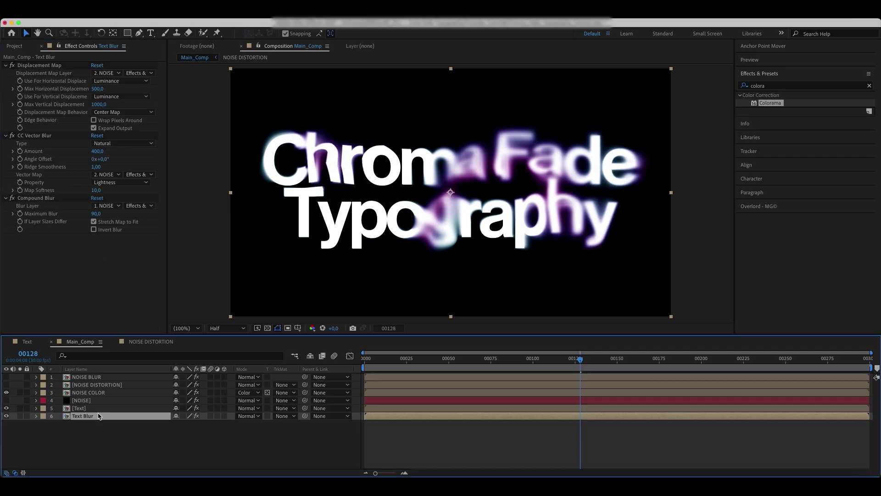
# Set the Text Blur layer's opacity to 50%.
pyautogui.press('t')
pyautogui.click(181, 423)
pyautogui.write('50')
pyautogui.press('Return')
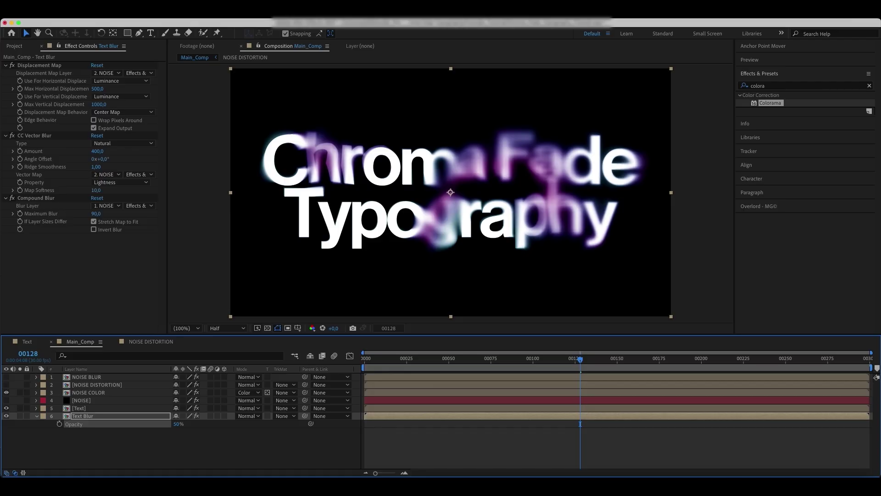
pyautogui.press('t')
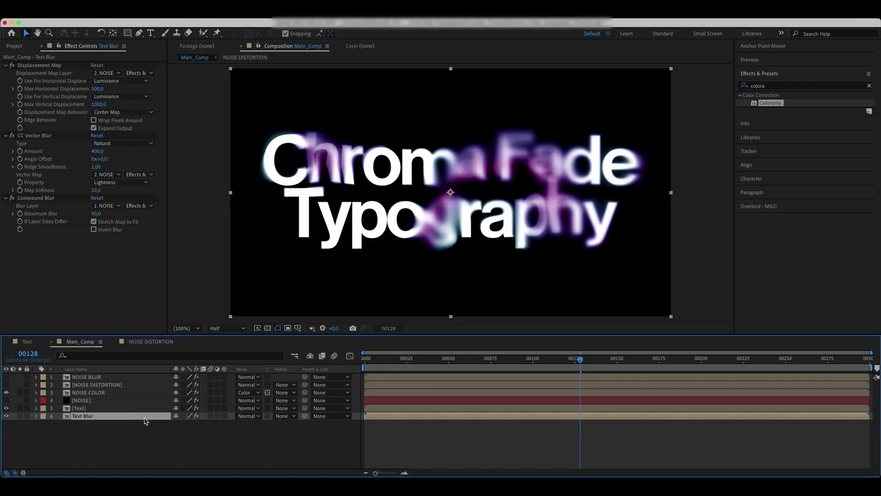
# Collapse the Displacement Map, CC Vector Blur and Compound Blur settings of the Text Blur layer.
pyautogui.click(36, 198)
pyautogui.keyDown('shift'); pyautogui.click(35, 67); pyautogui.keyUp('shift')
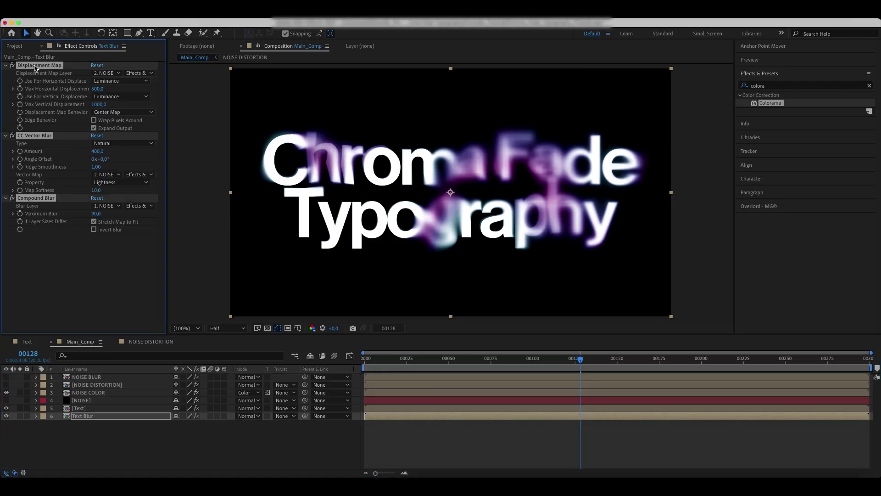
pyautogui.click(6, 66)
pyautogui.click(27, 107)
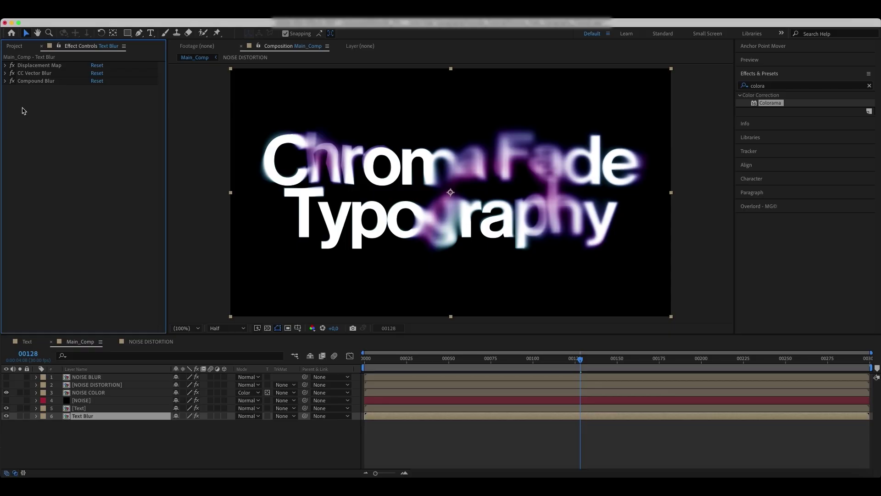
# Apply Simple Choker to Text Blur as the first effect, above Displacement Map, and set Choke Matte to -35.30.
pyautogui.click(870, 85)
pyautogui.click(834, 86)
pyautogui.write('simple')
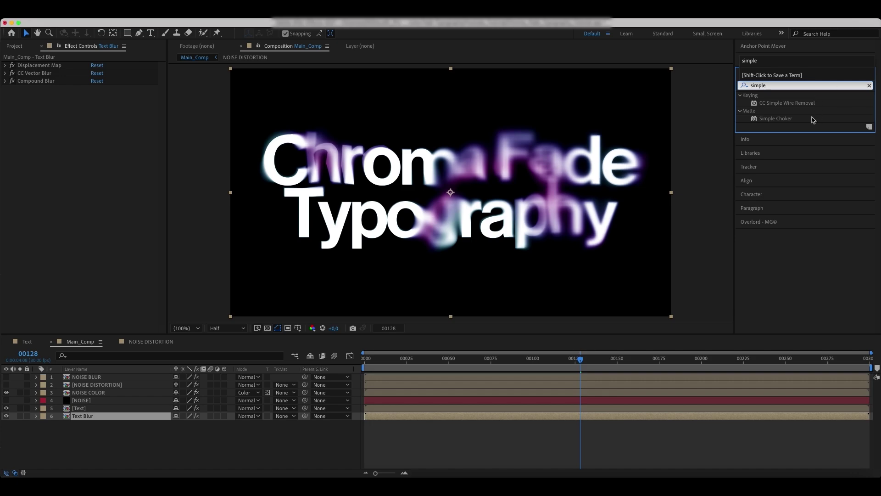
pyautogui.click(789, 120)
pyautogui.moveTo(789, 120); pyautogui.dragTo(132, 420)
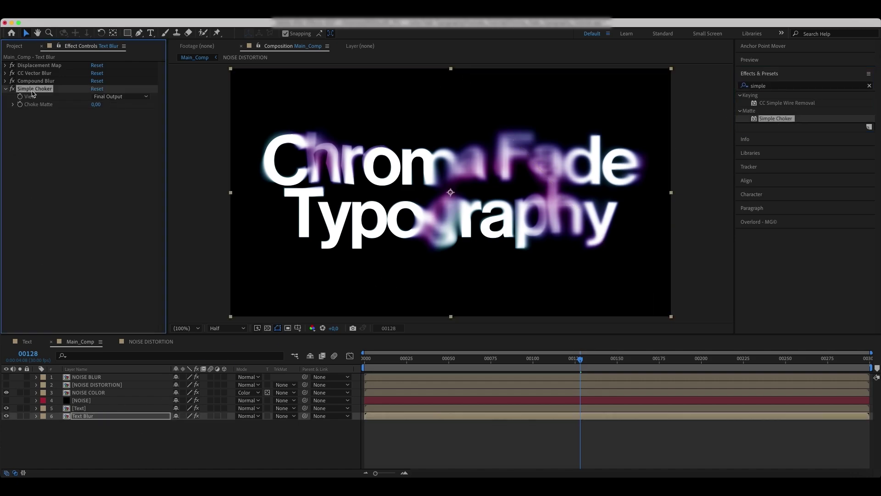
pyautogui.moveTo(34, 90); pyautogui.dragTo(39, 66)
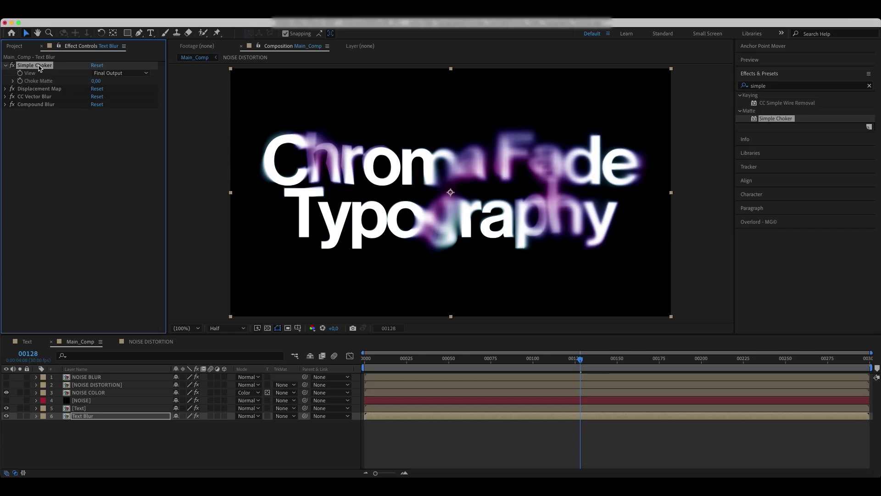
pyautogui.click(93, 81)
pyautogui.press('Return')
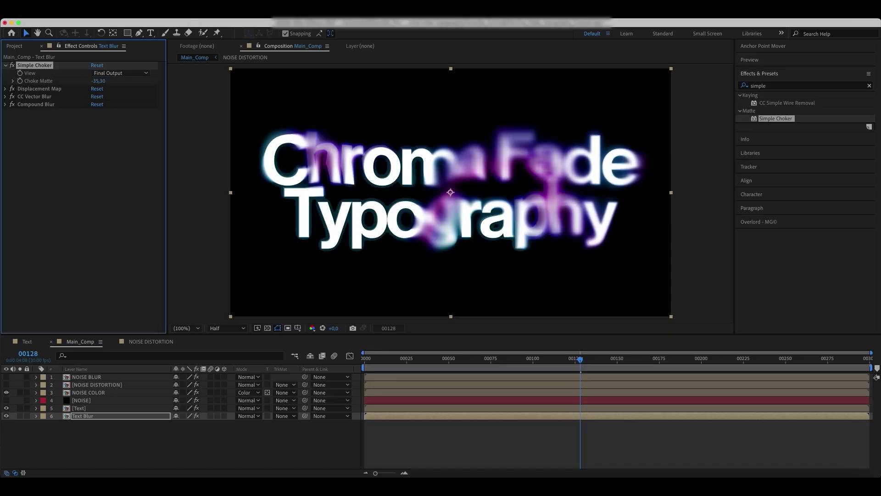
# Apply a white (FFFFFF) Fill effect to the Text Blur layer and place it directly below Simple Choker.
pyautogui.click(869, 85)
pyautogui.write('fill')
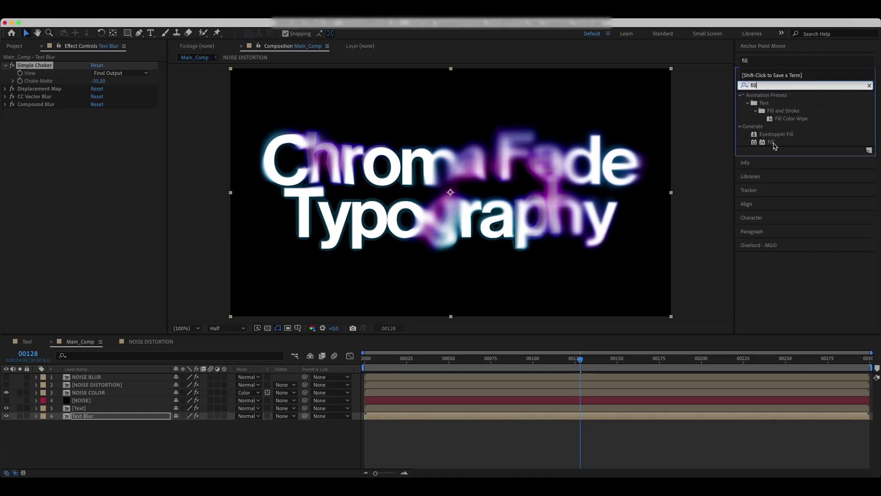
pyautogui.moveTo(772, 142); pyautogui.dragTo(89, 417)
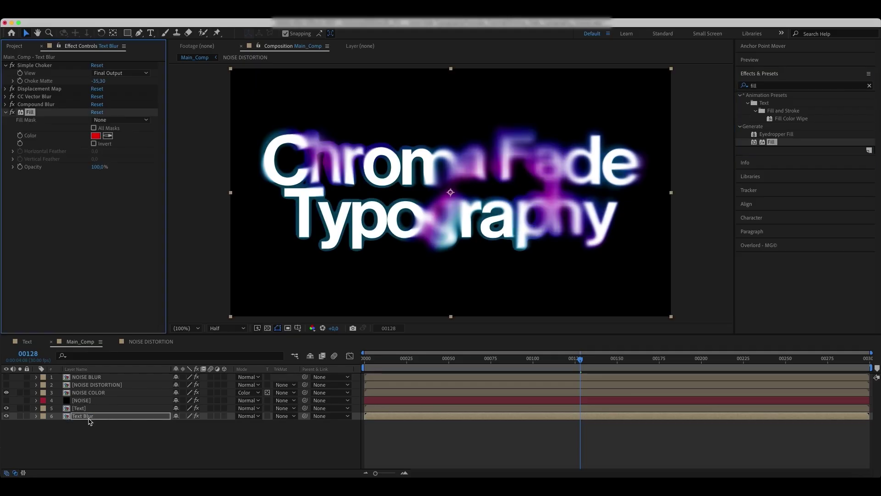
pyautogui.click(95, 135)
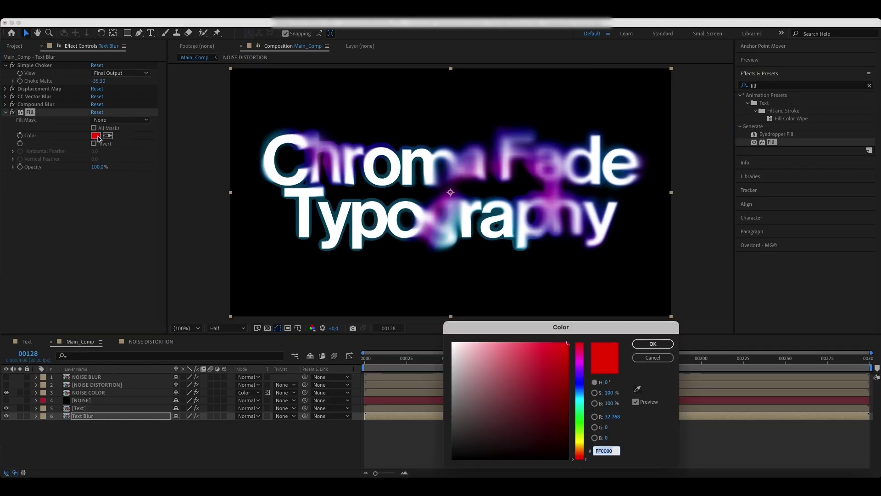
pyautogui.moveTo(461, 362); pyautogui.dragTo(393, 311)
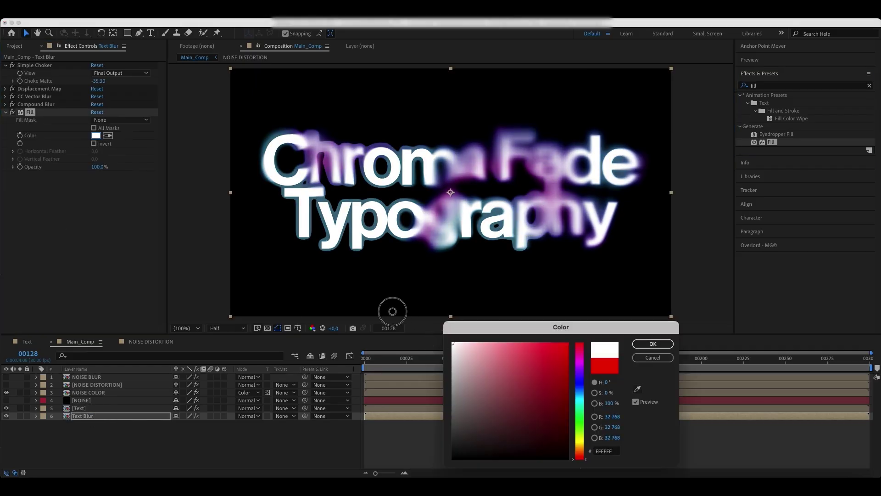
pyautogui.click(653, 343)
pyautogui.moveTo(29, 112); pyautogui.dragTo(34, 90)
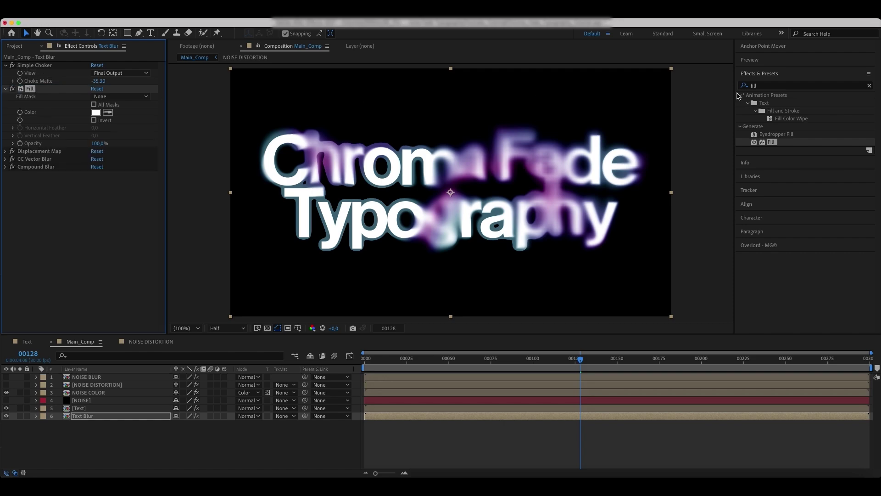
# Apply Roughen Edges to the Text Blur layer directly below Fill and set its Edge Type to Spiky.
pyautogui.click(790, 89)
pyautogui.write('rough')
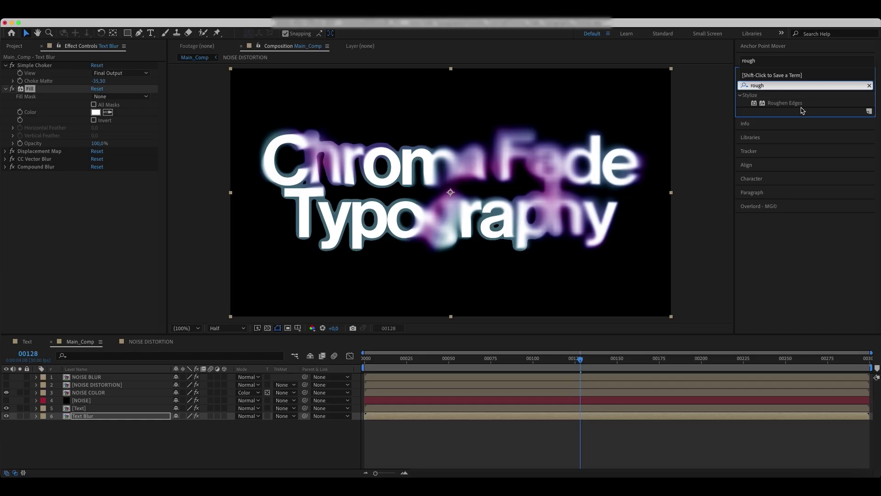
pyautogui.moveTo(785, 103); pyautogui.dragTo(124, 417)
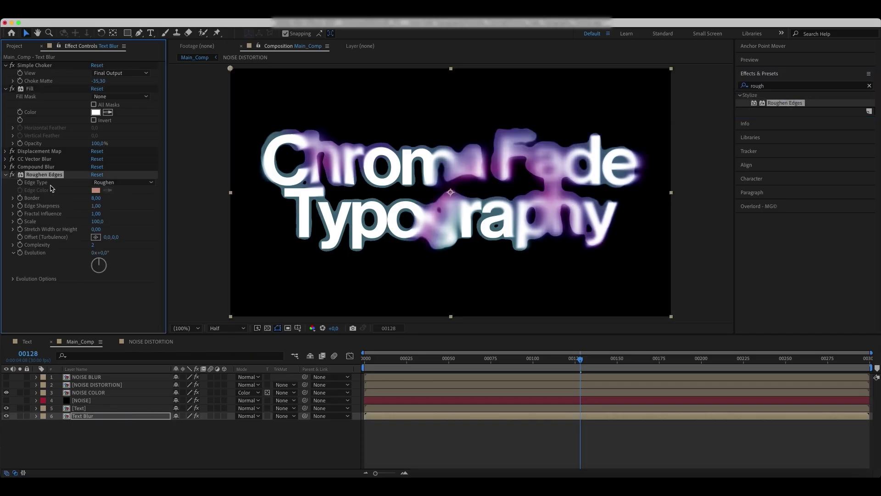
pyautogui.moveTo(50, 179); pyautogui.dragTo(44, 148)
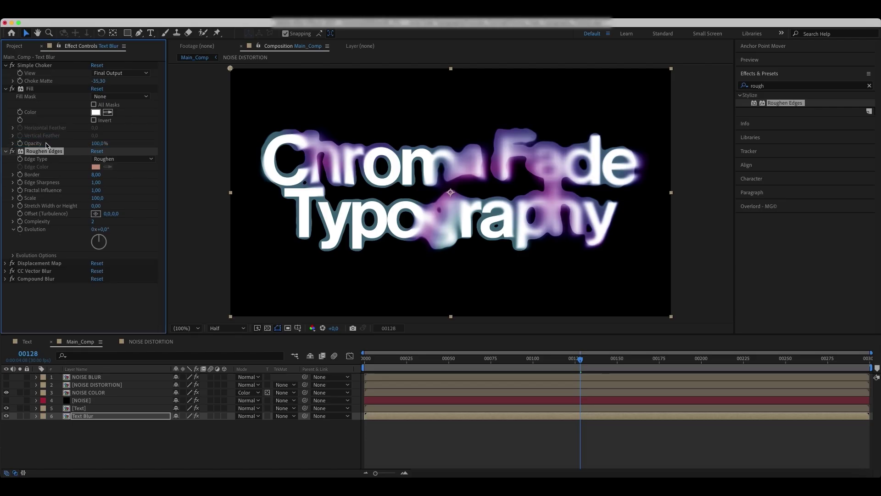
pyautogui.click(115, 159)
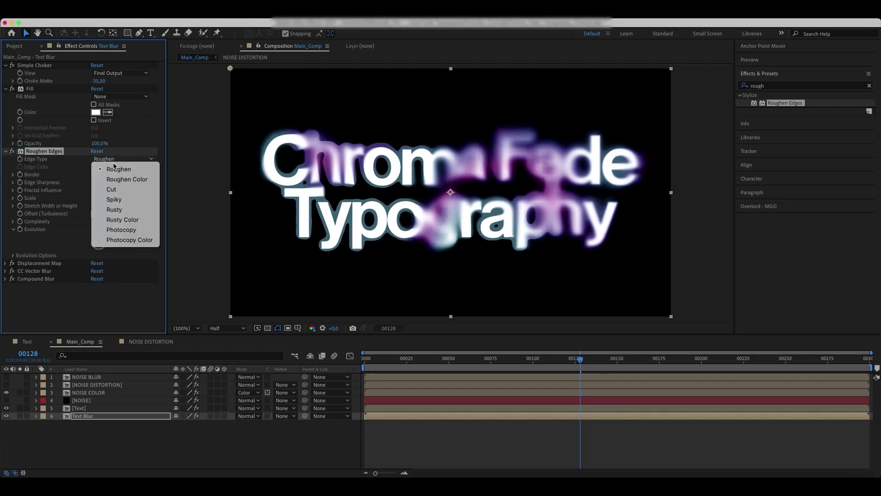
pyautogui.click(114, 199)
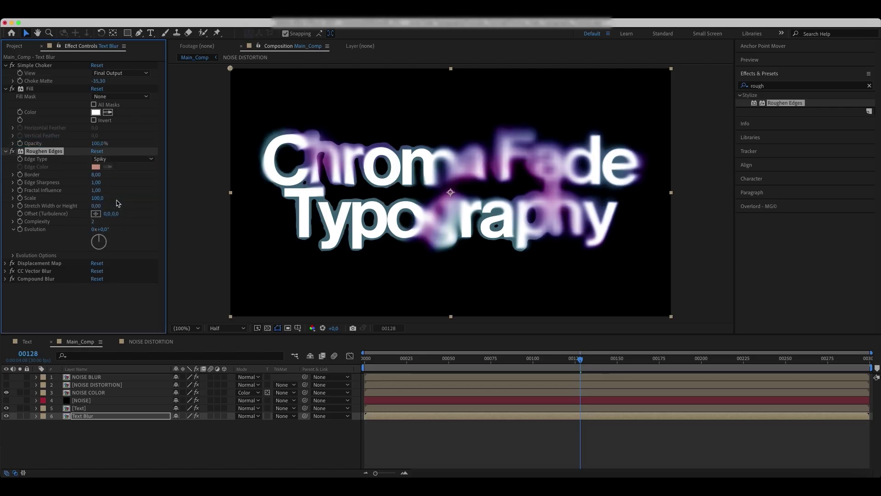
# Set Roughen Edges on Text Blur to Border 60, Edge Sharpness 0, Fractal Influence 0 and Scale 10.
pyautogui.click(96, 175)
pyautogui.press('Return')
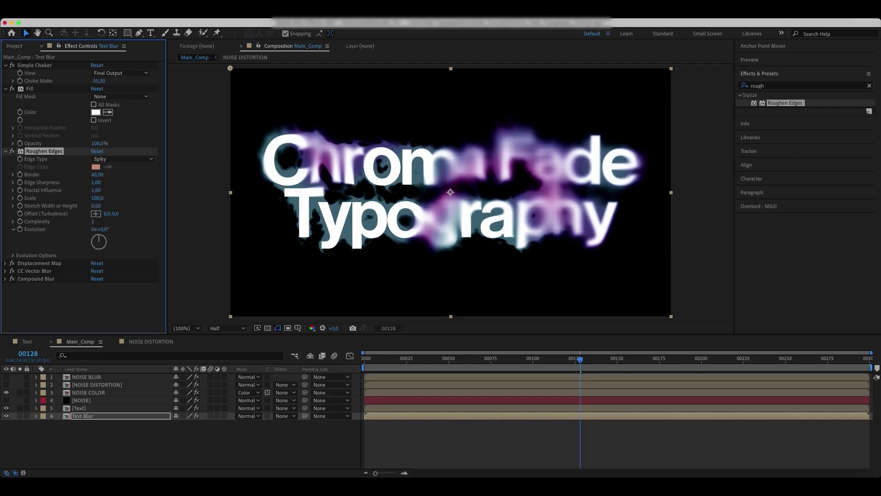
pyautogui.click(96, 182)
pyautogui.write('0')
pyautogui.press('Return')
pyautogui.click(96, 190)
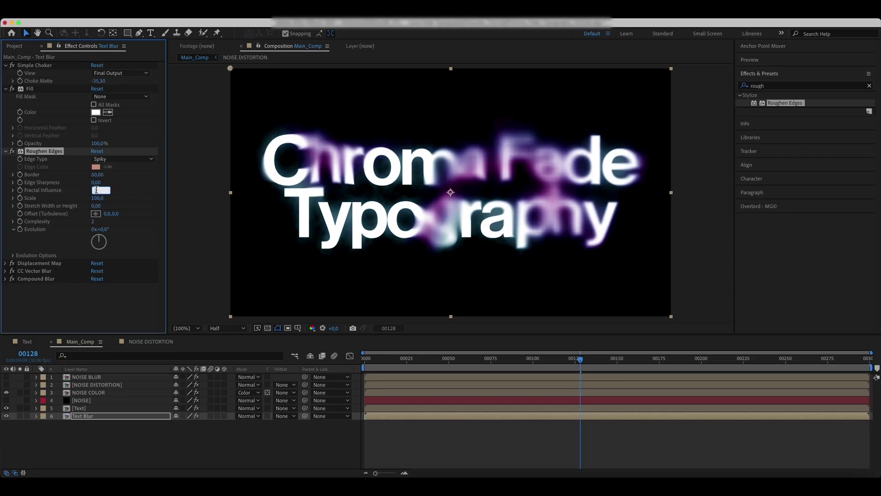
pyautogui.write('0')
pyautogui.press('Return')
pyautogui.click(97, 198)
pyautogui.write('10')
pyautogui.press('Return')
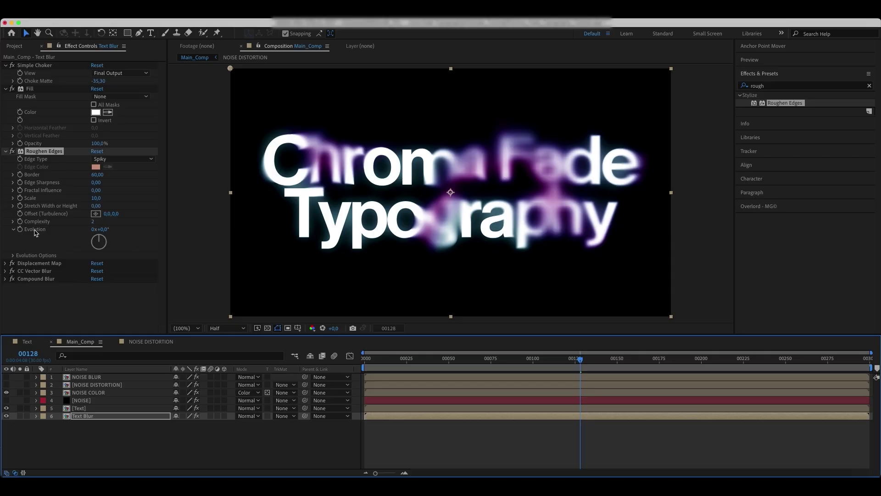
# Animate the Roughen Edges Evolution on Text Blur with the expression time*50 and collapse the layer's properties.
pyautogui.keyDown('alt'); pyautogui.click(20, 229); pyautogui.keyUp('alt')
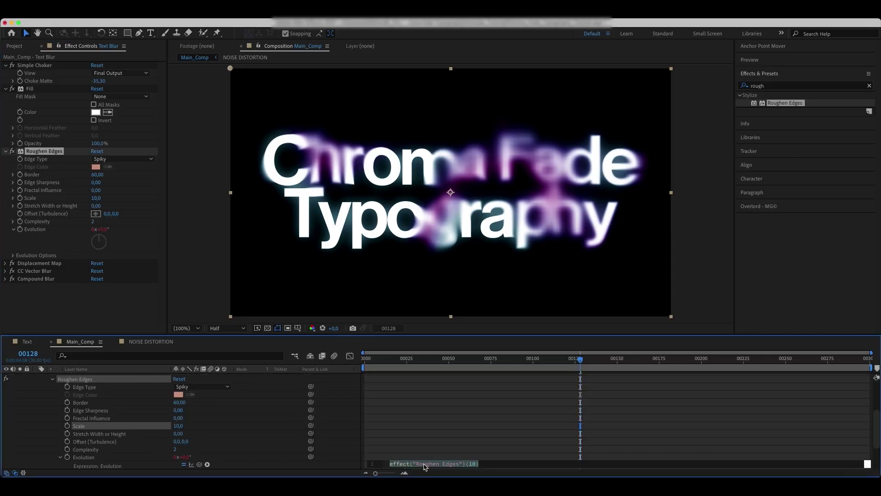
pyautogui.write('time')
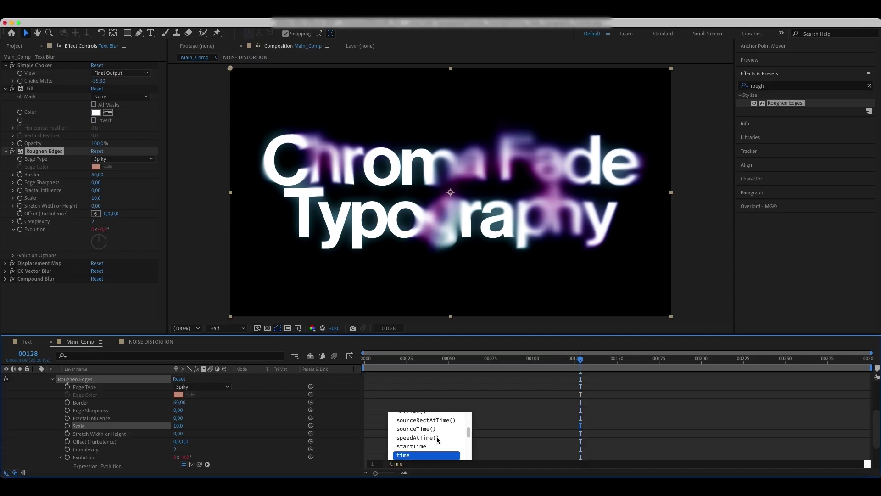
pyautogui.write('*')
pyautogui.click(438, 440)
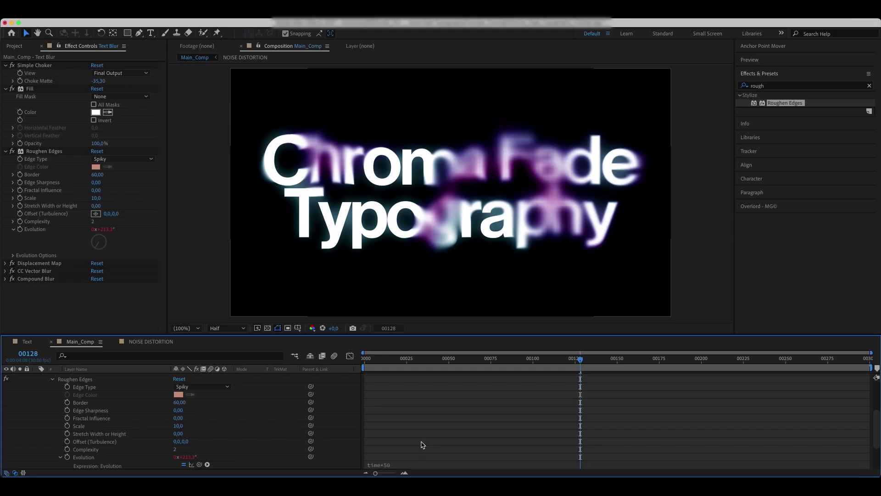
pyautogui.scroll(3, 421, 444)
pyautogui.click(134, 402)
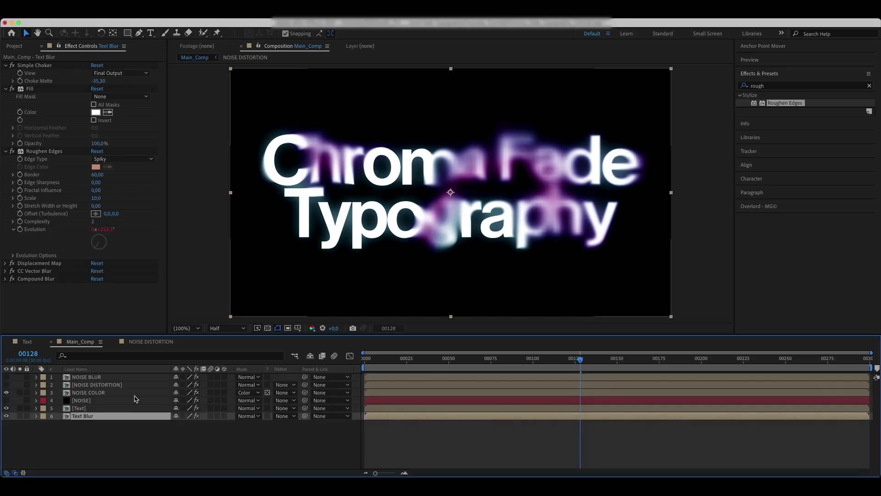
# Apply CC Image Wipe to the Text Blur layer directly below Roughen Edges and set its Completion to 23%.
pyautogui.click(870, 86)
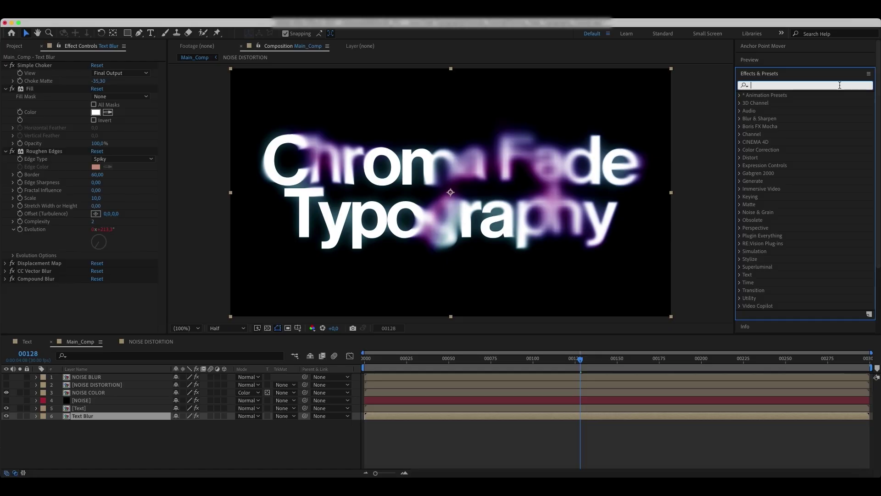
pyautogui.write('cc ima')
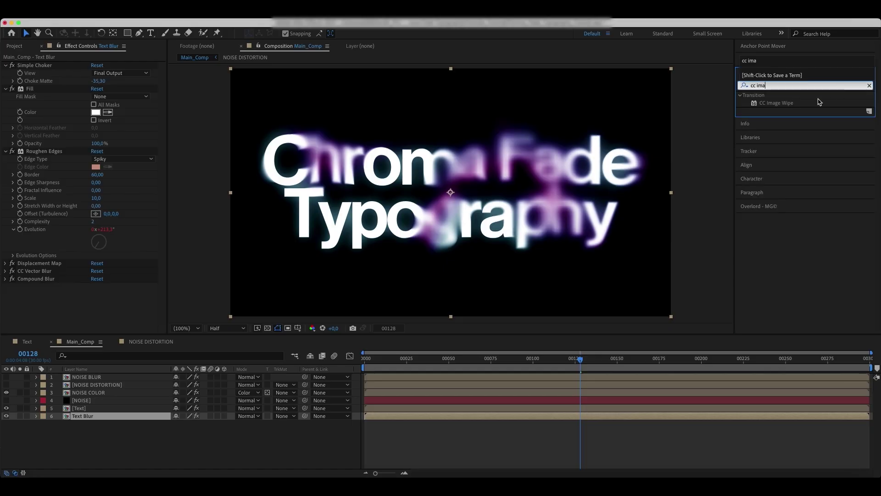
pyautogui.moveTo(784, 104); pyautogui.dragTo(88, 417)
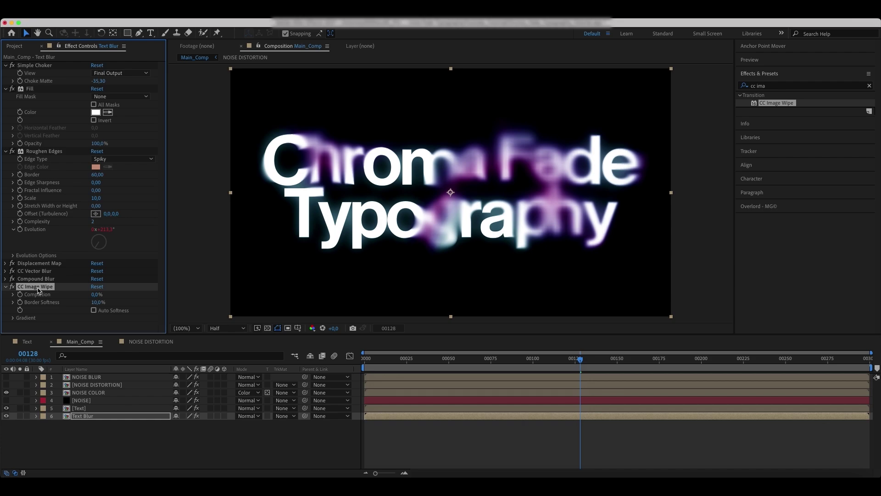
pyautogui.moveTo(37, 290); pyautogui.dragTo(45, 265)
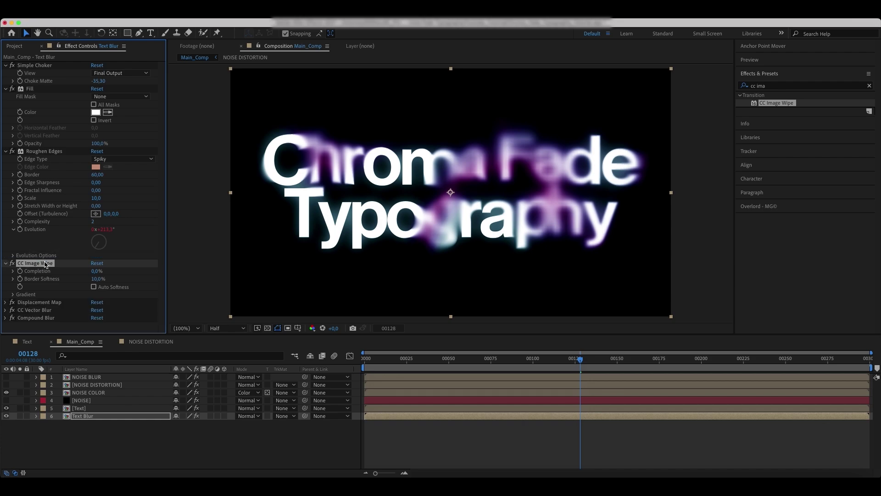
pyautogui.click(94, 271)
pyautogui.press('Return')
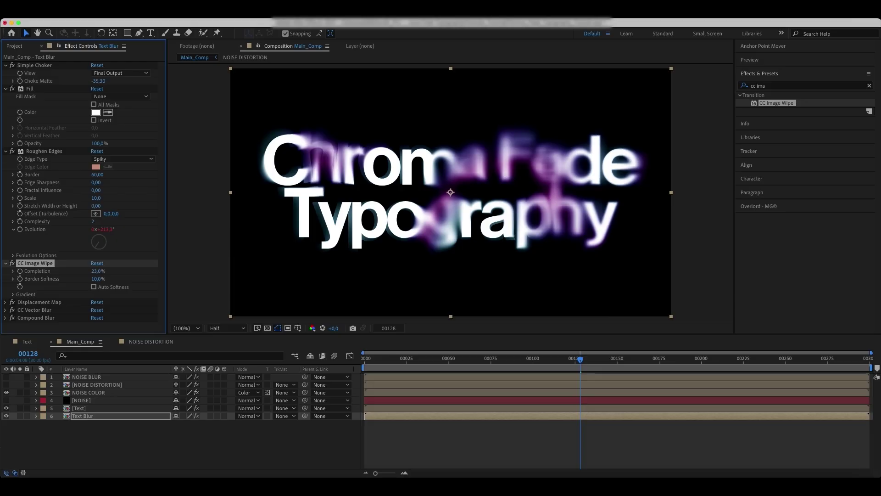
# Set the CC Image Wipe gradient layer to NOISE, sampled with Effects & Masks.
pyautogui.click(14, 296)
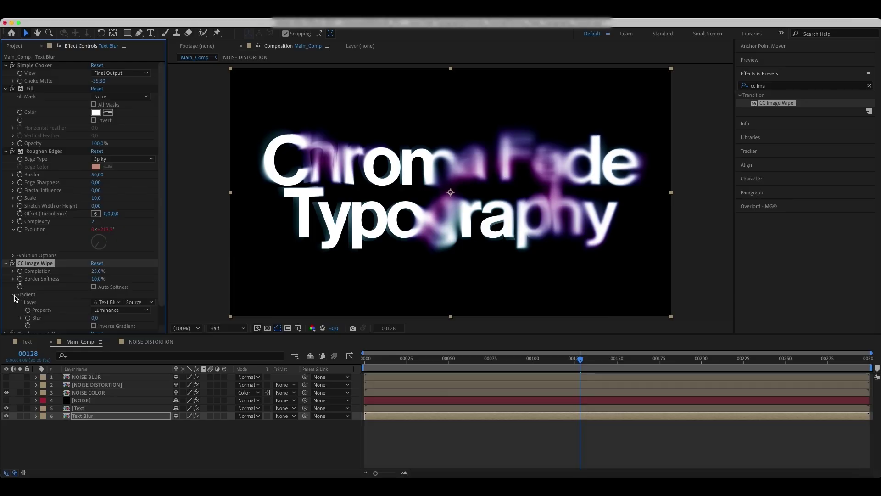
pyautogui.moveTo(163, 279); pyautogui.dragTo(161, 297)
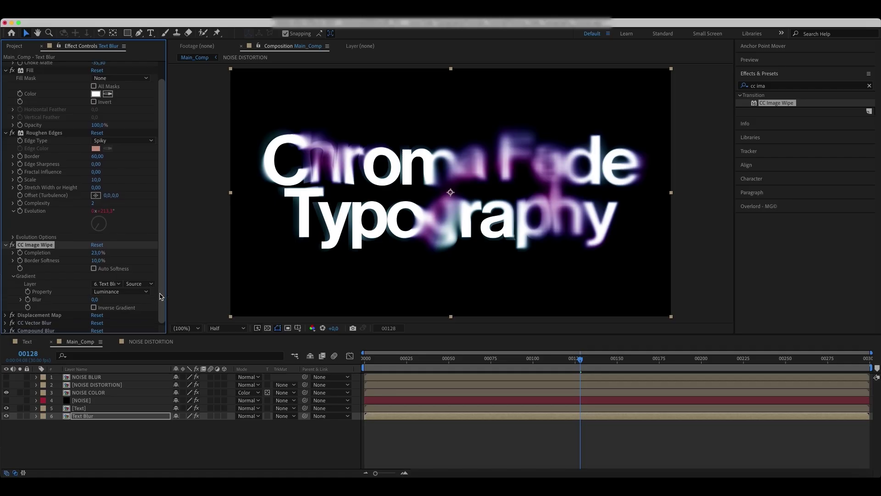
pyautogui.click(112, 284)
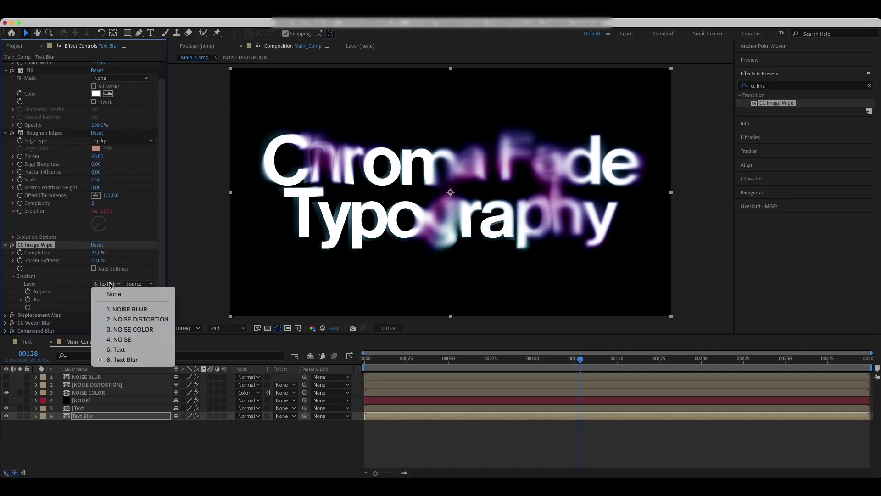
pyautogui.click(121, 341)
pyautogui.click(139, 283)
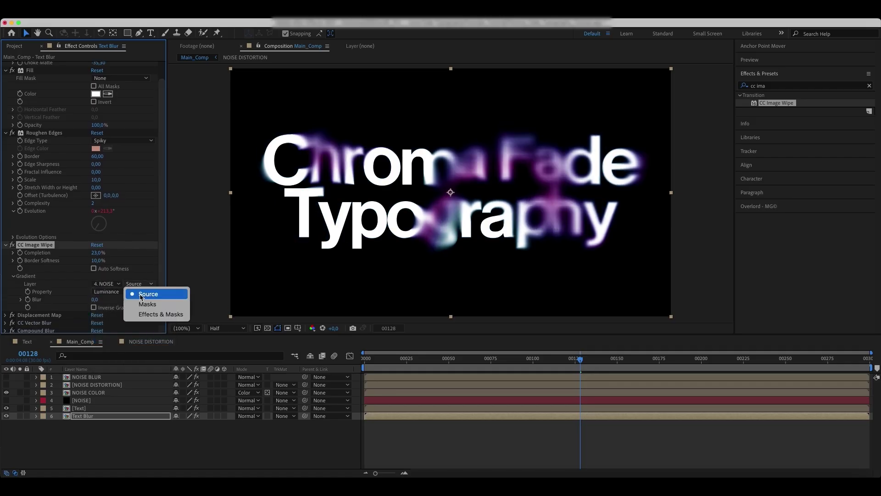
pyautogui.click(142, 314)
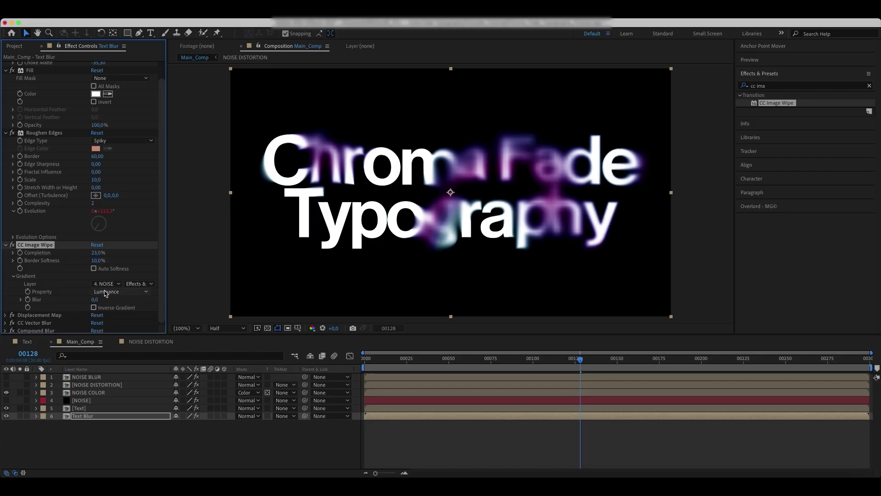
# Collapse the settings of all effects on the Text Blur layer.
pyautogui.scroll(2, 115, 302)
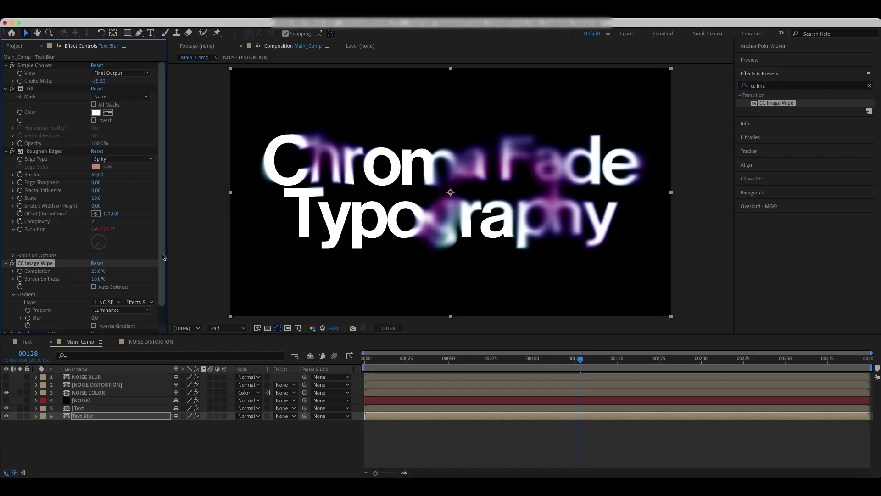
pyautogui.keyDown('shift'); pyautogui.click(32, 66); pyautogui.keyUp('shift')
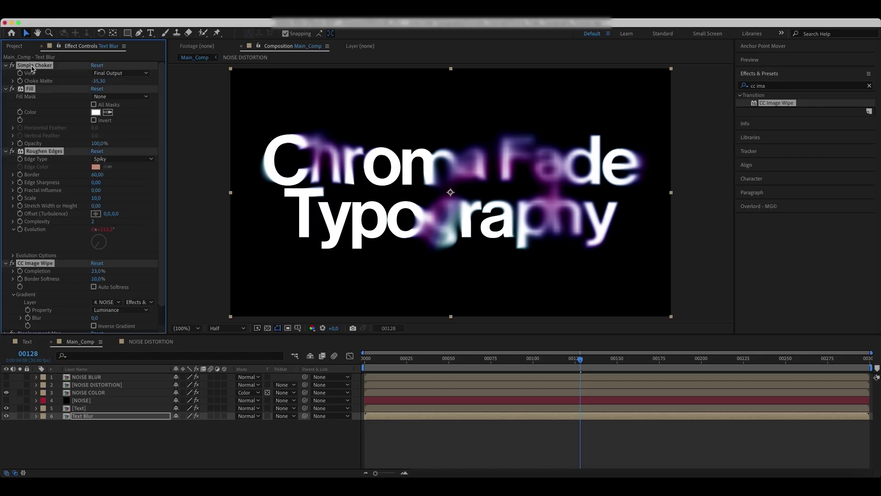
pyautogui.click(6, 67)
pyautogui.click(49, 151)
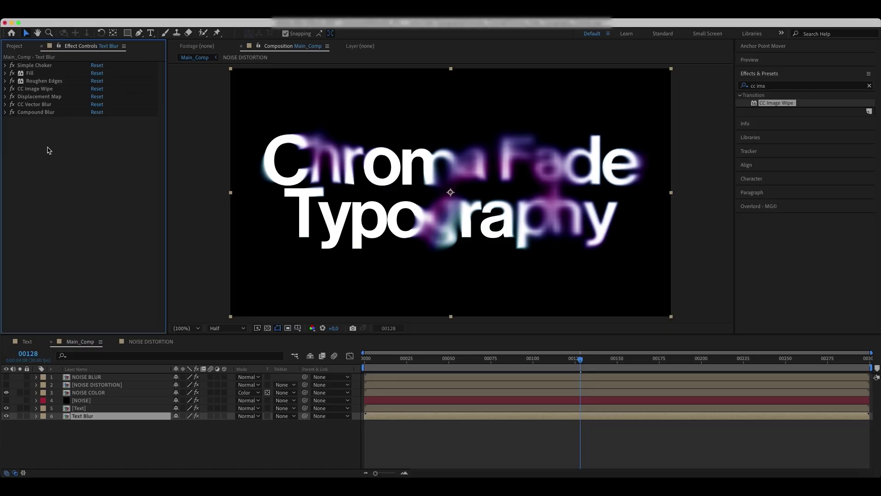
# Apply Turbulent Displace to the Text Blur layer at the end of its effect stack and set its Amount to 20.
pyautogui.click(869, 85)
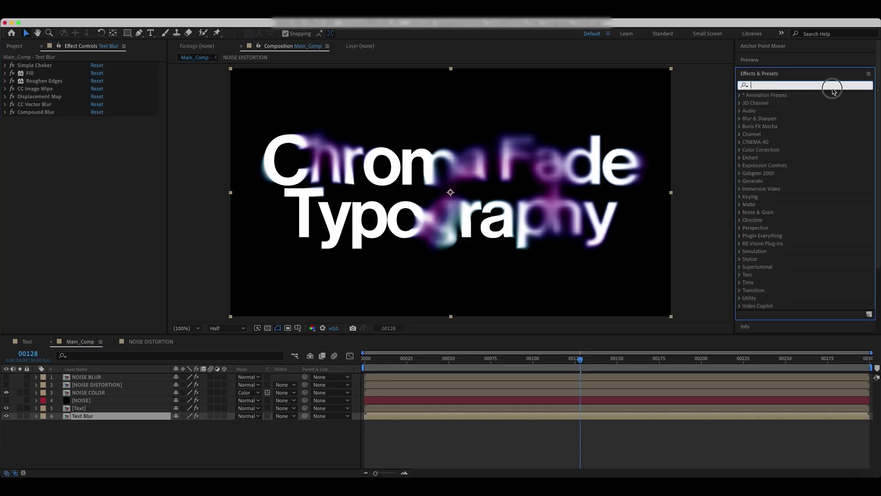
pyautogui.write('tu')
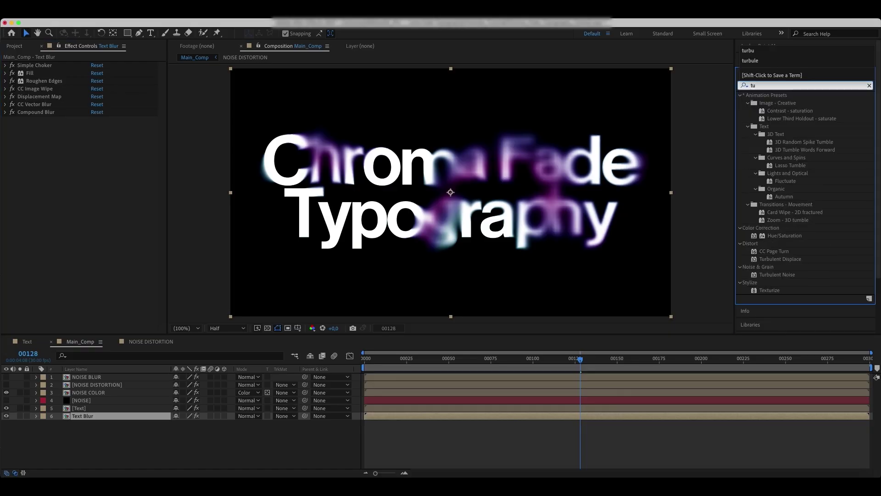
pyautogui.write('rbule')
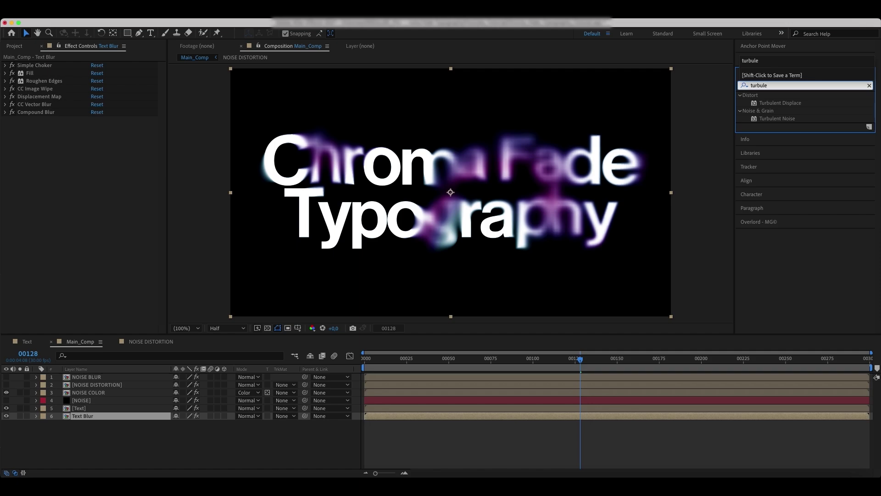
pyautogui.moveTo(798, 105); pyautogui.dragTo(128, 422)
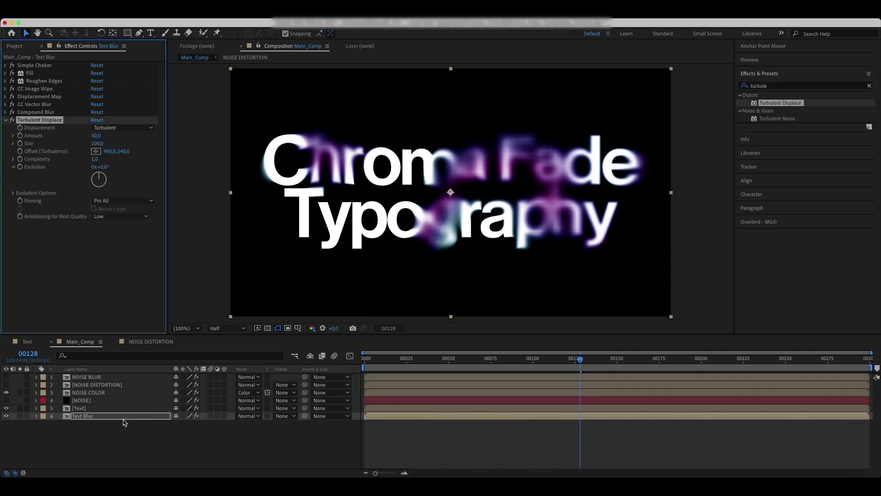
pyautogui.click(96, 136)
pyautogui.write('20')
pyautogui.press('Return')
# Move the current time to frame 234 and enable Inverse Gradient in CC Image Wipe on the Text Blur layer.
pyautogui.moveTo(585, 366); pyautogui.dragTo(608, 364)
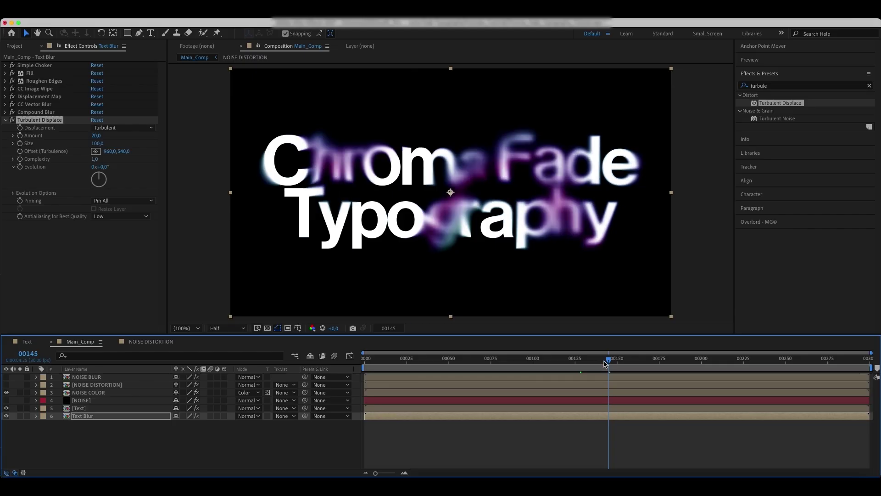
pyautogui.press('space')
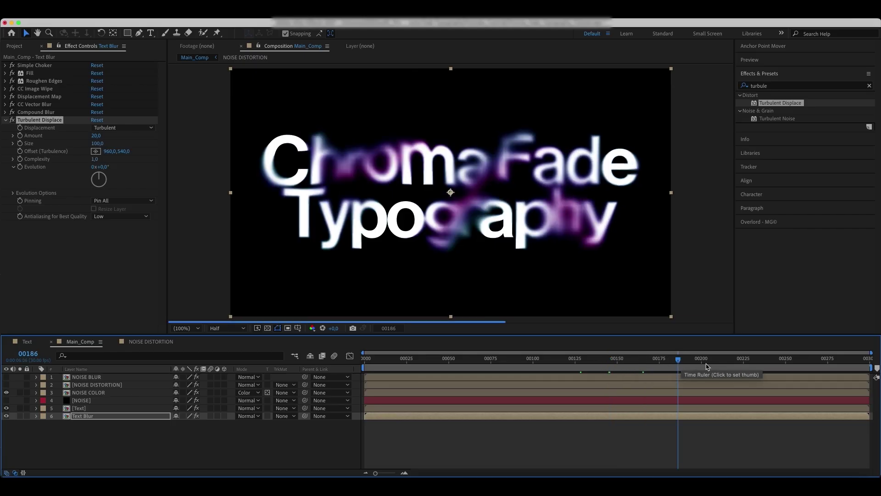
pyautogui.moveTo(724, 366); pyautogui.dragTo(760, 366)
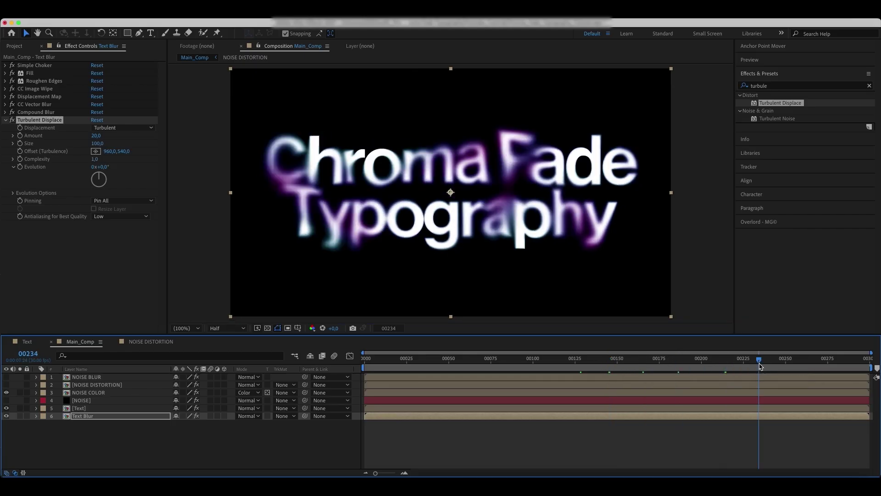
pyautogui.click(6, 90)
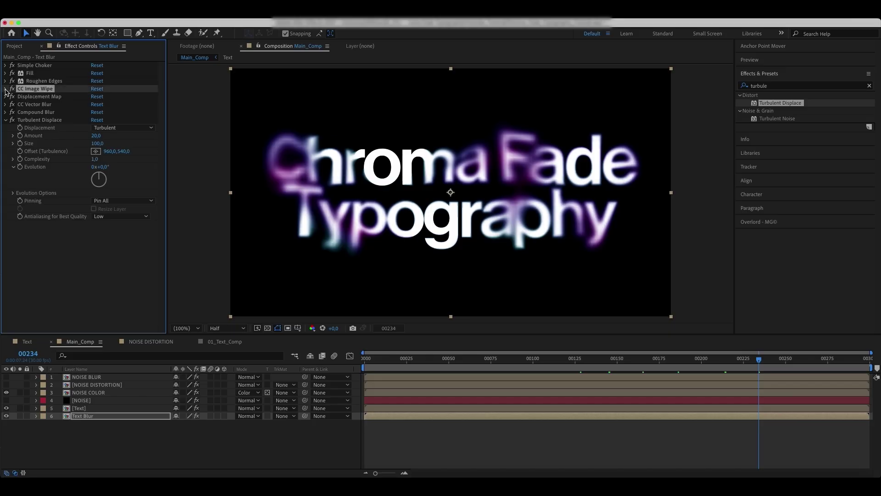
pyautogui.click(6, 89)
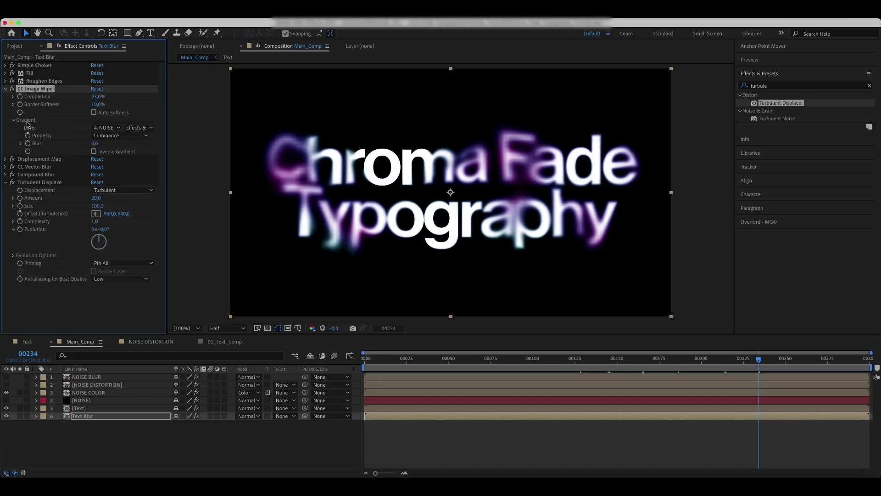
pyautogui.click(94, 152)
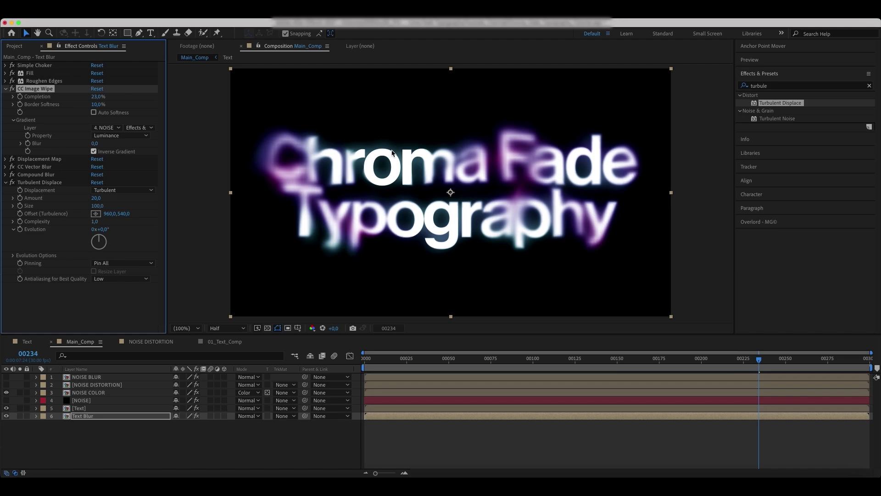
# Create a new adjustment layer above all layers in Main_Comp and apply Camera Lens Blur to it.
pyautogui.rightClick(118, 443)
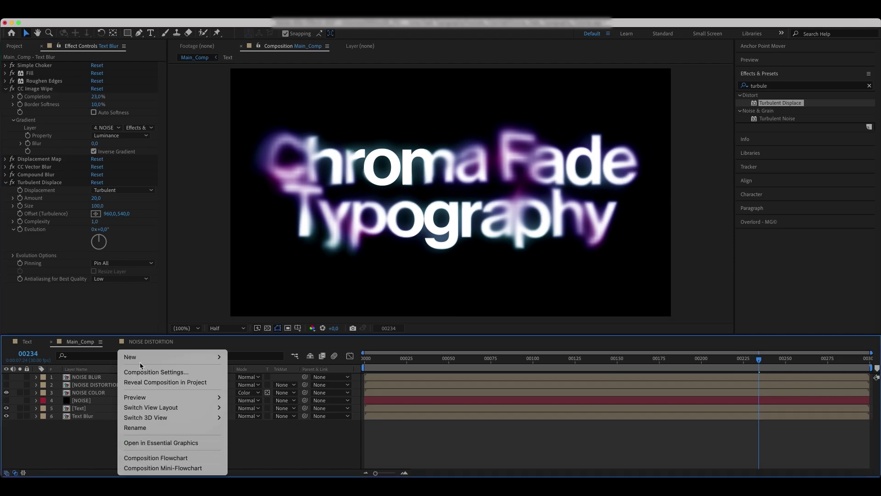
pyautogui.moveTo(142, 357)
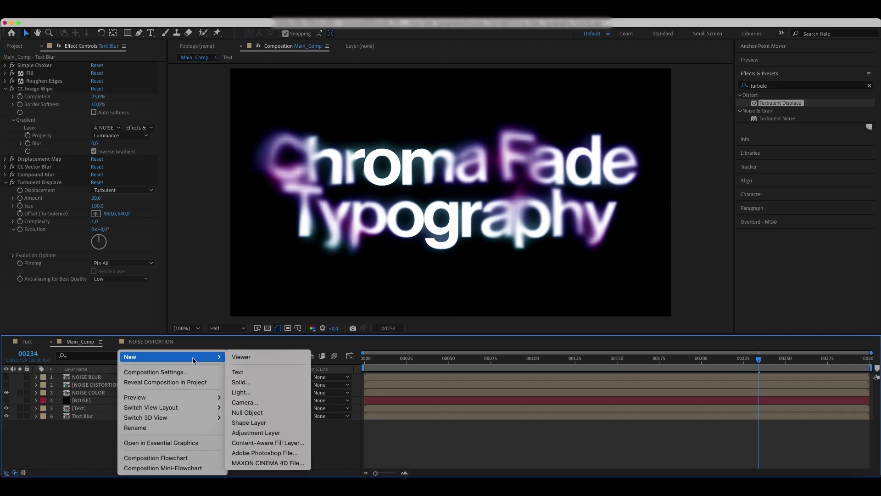
pyautogui.click(260, 432)
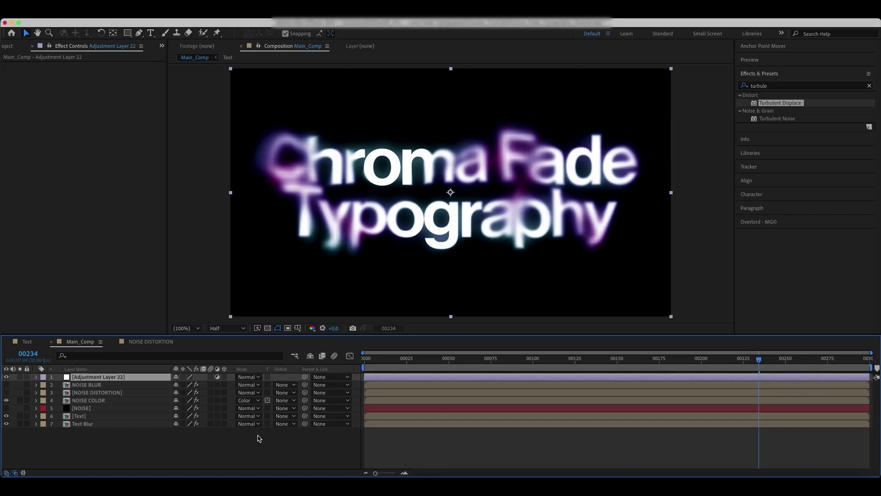
pyautogui.click(870, 86)
pyautogui.click(831, 88)
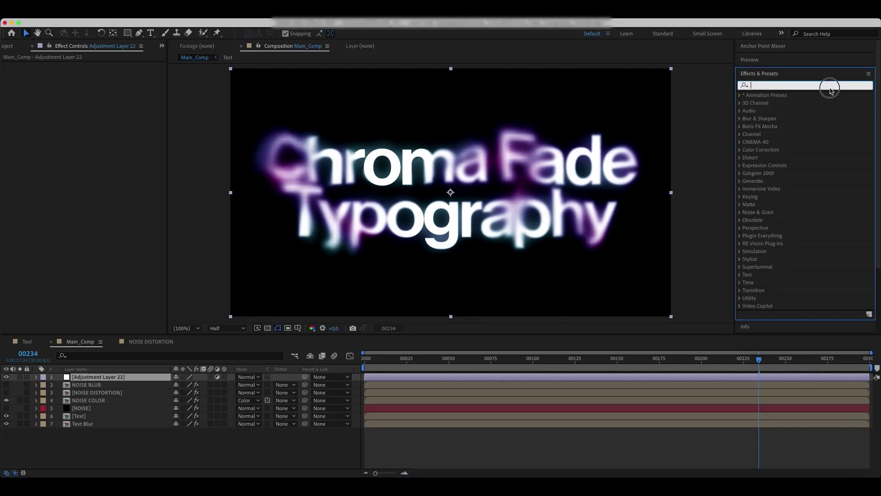
pyautogui.write('camera')
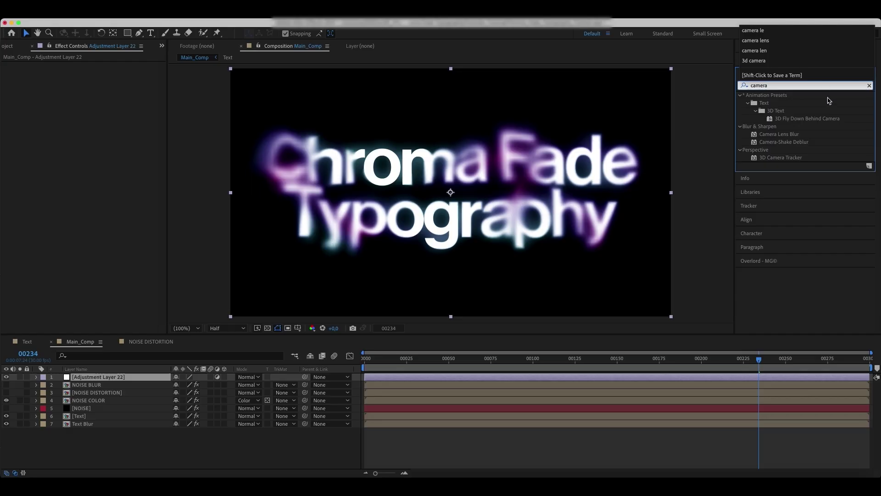
pyautogui.moveTo(786, 136); pyautogui.dragTo(99, 379)
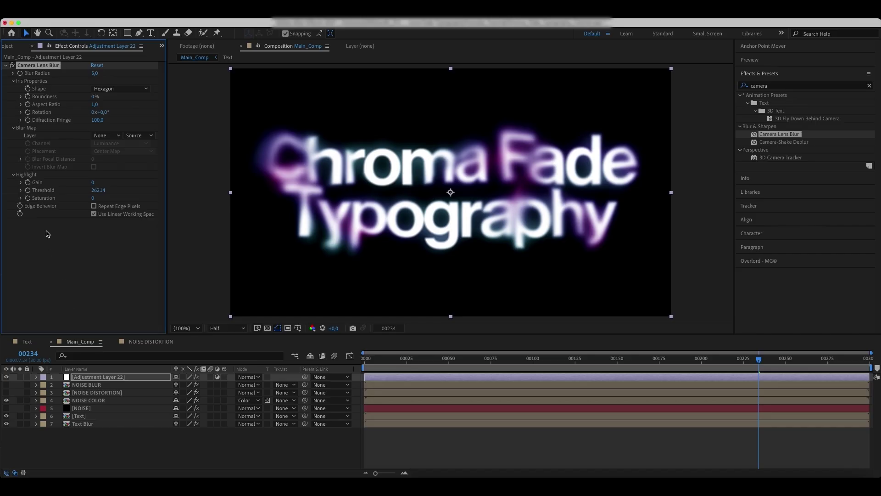
# Set the Camera Lens Blur radius to 200 and use the NOISE BLUR layer with Effects & Masks as its blur map.
pyautogui.click(96, 72)
pyautogui.press('Return')
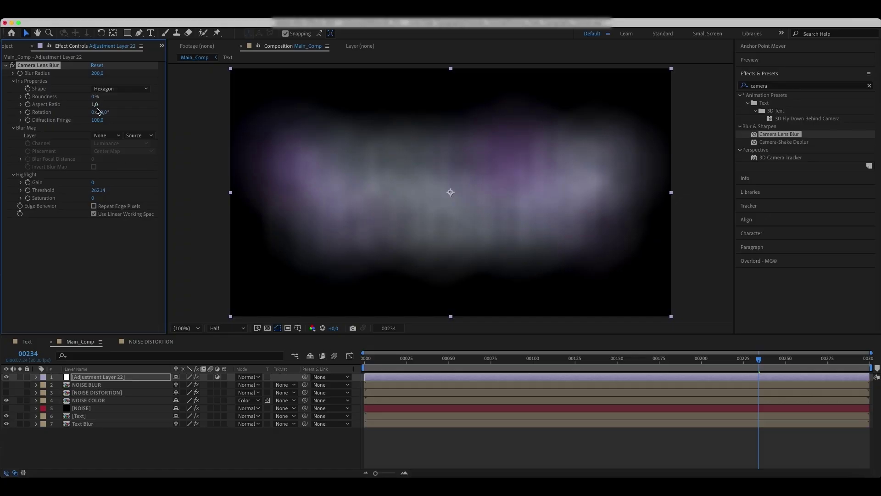
pyautogui.click(106, 136)
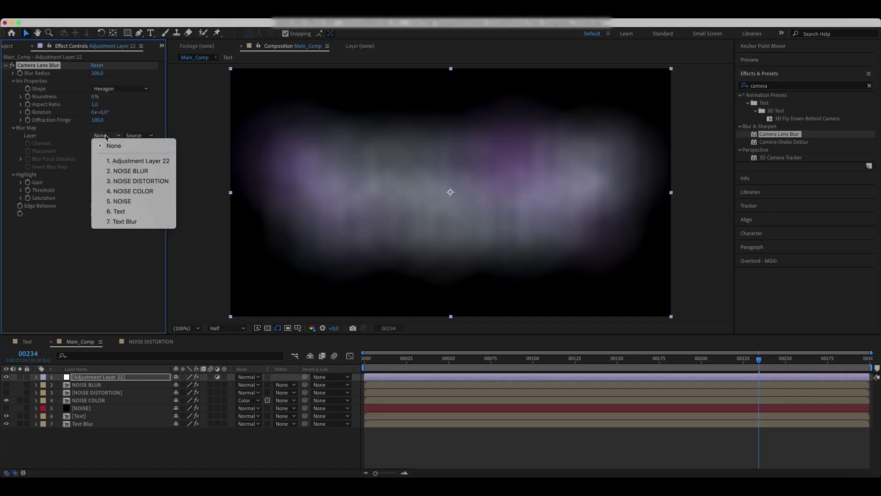
pyautogui.click(125, 174)
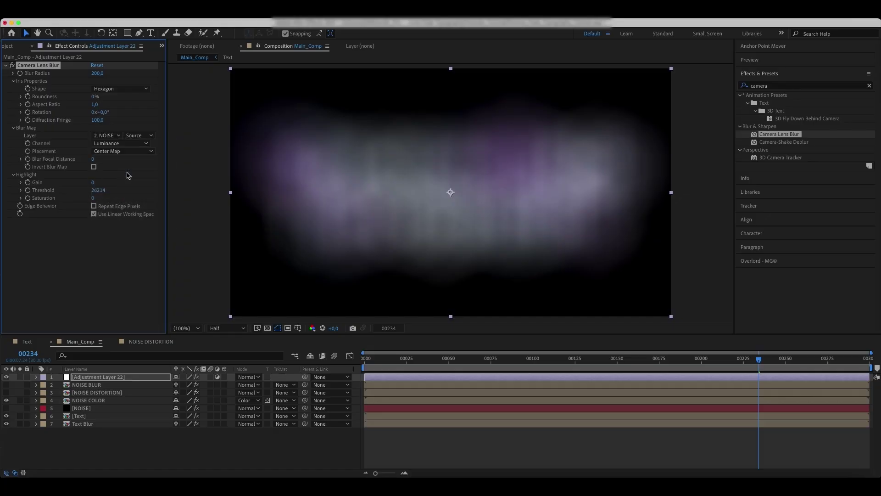
pyautogui.click(139, 136)
pyautogui.click(158, 165)
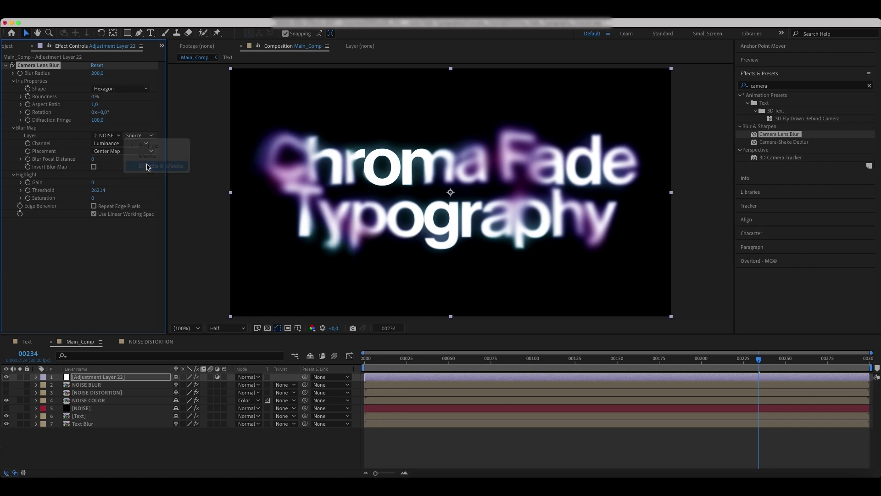
# Apply Curves to the adjustment layer and shape its RGB curve into an S with raised highlights and lowered shadows.
pyautogui.click(790, 86)
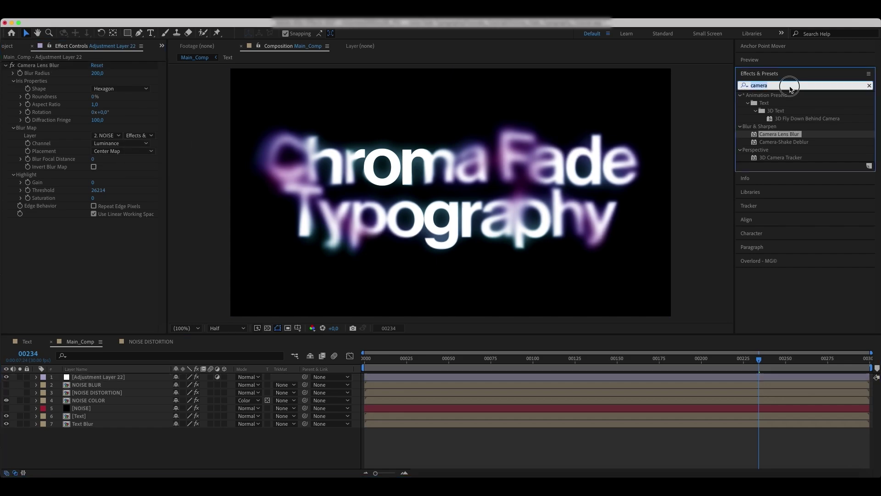
pyautogui.write('curves')
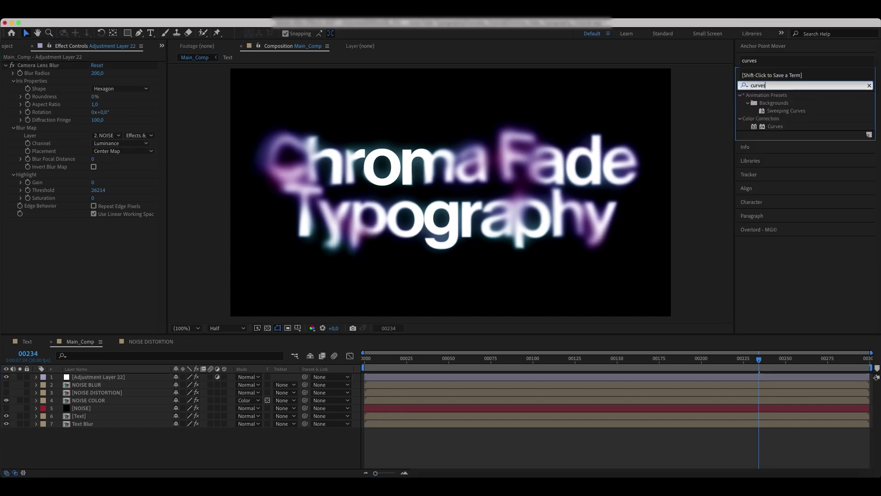
pyautogui.moveTo(775, 126); pyautogui.dragTo(131, 377)
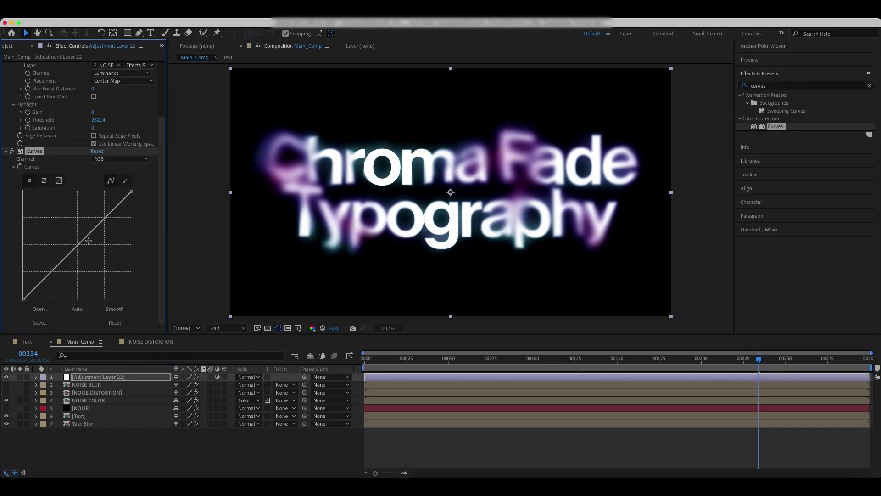
pyautogui.moveTo(97, 225); pyautogui.dragTo(92, 214)
pyautogui.moveTo(45, 263); pyautogui.dragTo(55, 276)
# Preview the Main_Comp animation from frame 93.
pyautogui.click(520, 363)
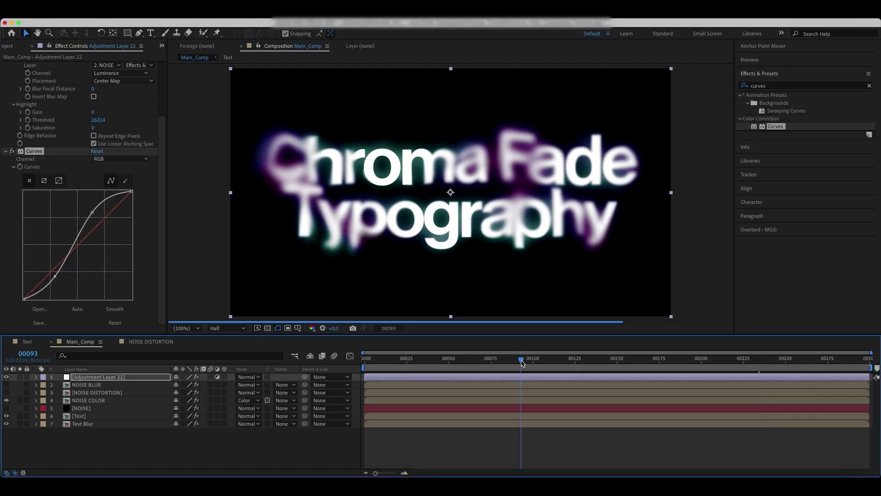
pyautogui.press('space')
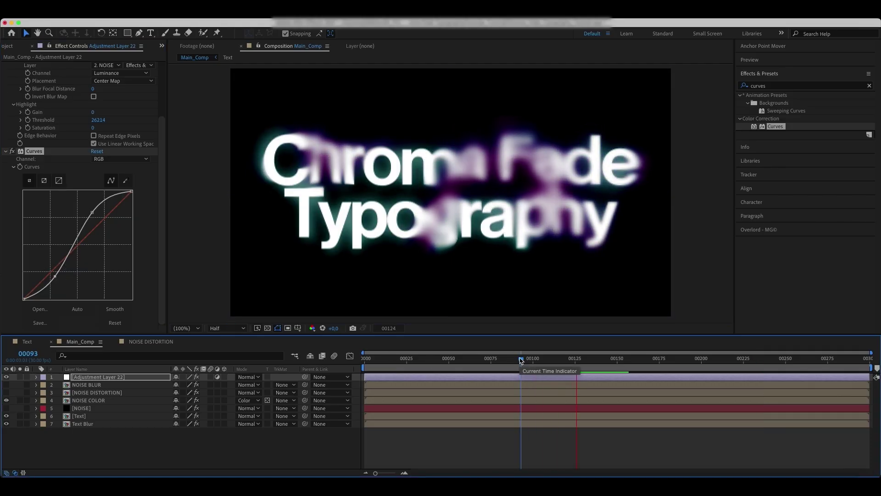
pyautogui.press('space')
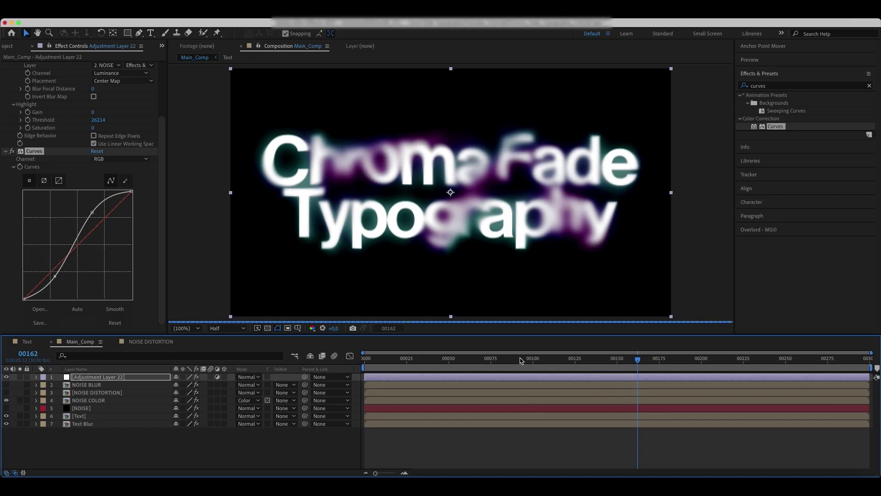
# Apply 3D Glasses to the adjustment layer with that layer as Left View and Balanced Colored Red Blue as 3D View.
pyautogui.click(869, 86)
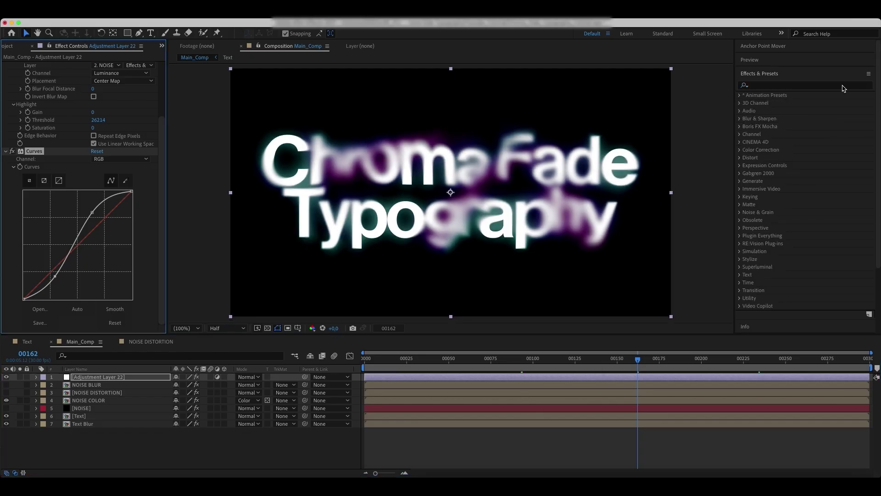
pyautogui.write('3d')
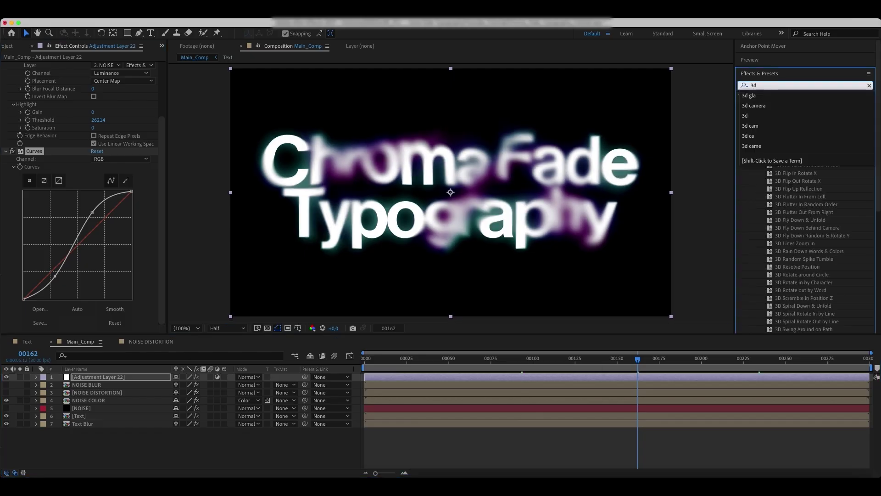
pyautogui.write(' g')
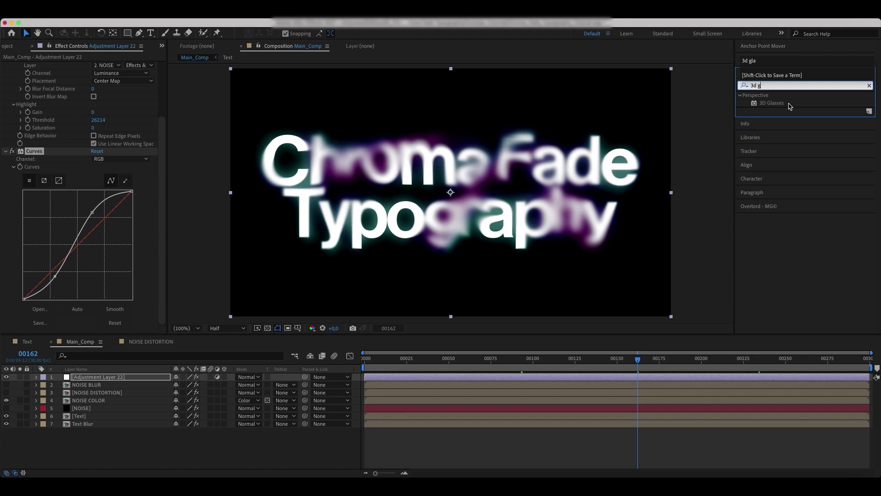
pyautogui.moveTo(789, 104); pyautogui.dragTo(121, 379)
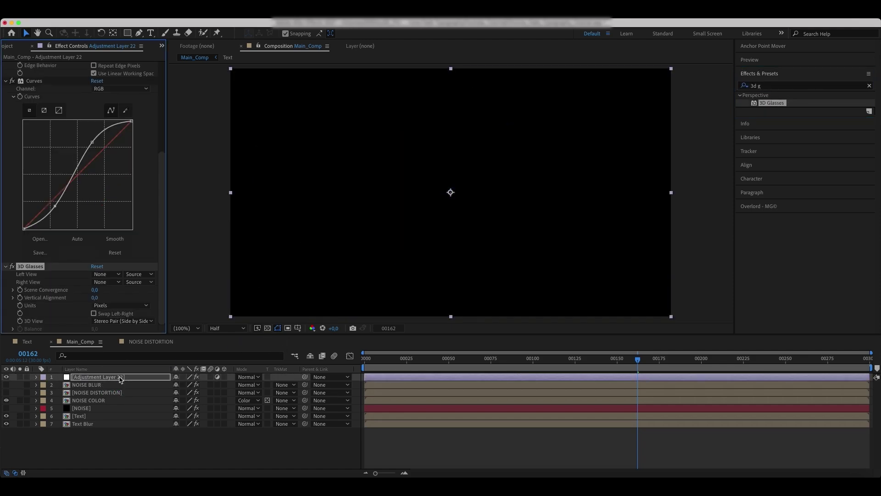
pyautogui.click(103, 277)
pyautogui.click(119, 300)
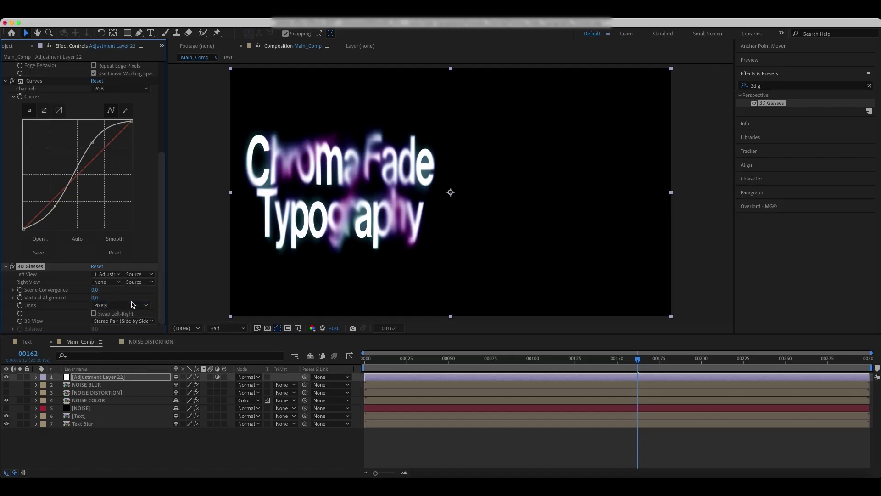
pyautogui.click(139, 322)
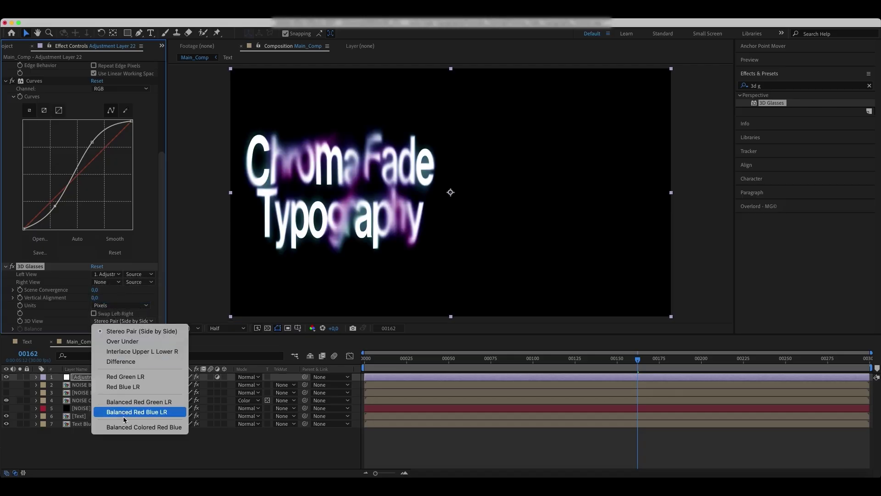
pyautogui.click(139, 427)
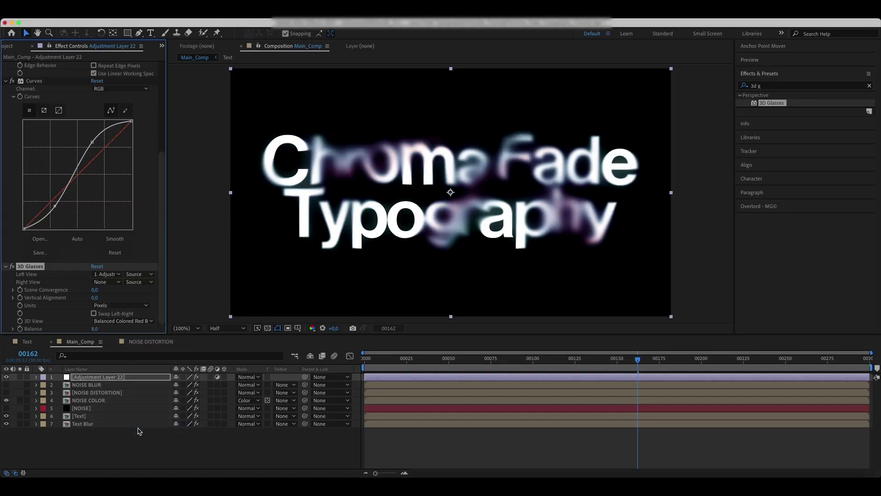
# Set the 3D Glasses Scene Convergence to 1 and slightly refine the two points of the Curves S-curve.
pyautogui.click(94, 290)
pyautogui.press('Return')
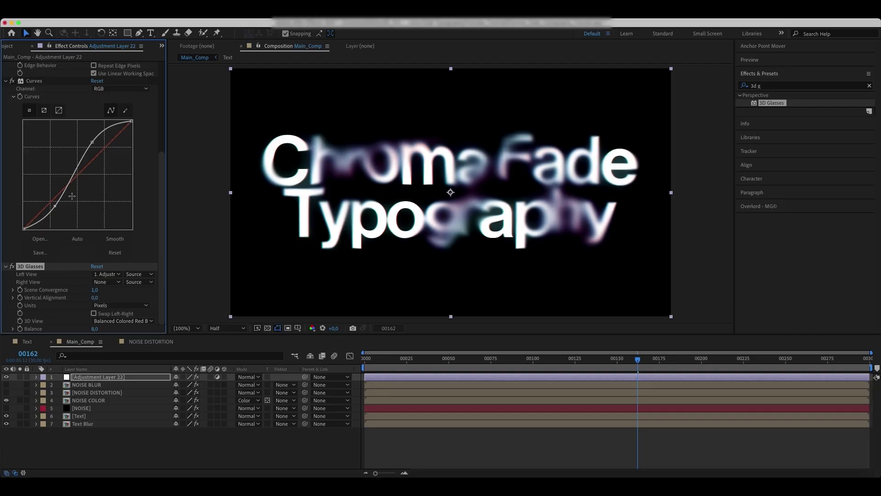
pyautogui.click(92, 142)
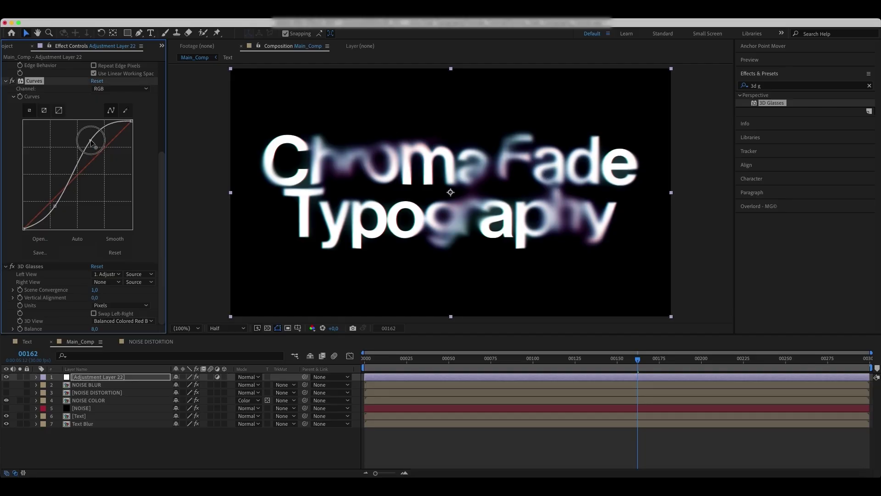
pyautogui.moveTo(54, 208); pyautogui.dragTo(55, 205)
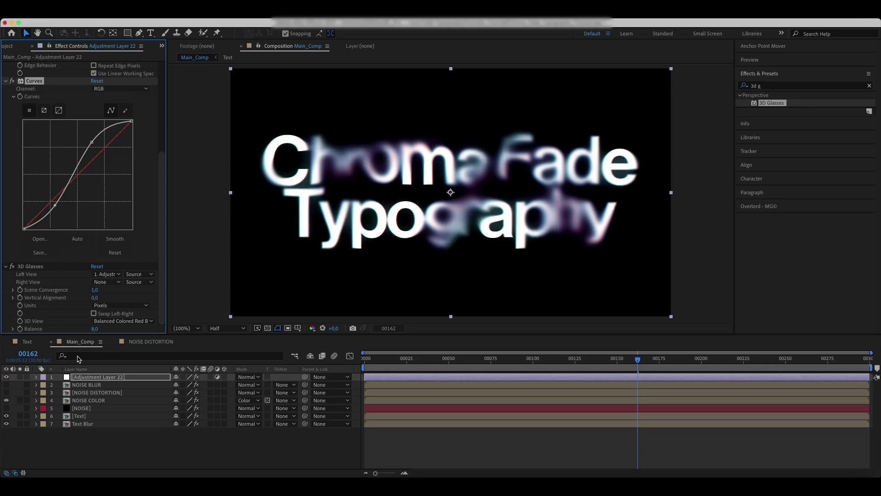
# Apply Brightness & Contrast to the adjustment layer after 3D Glasses and set its Contrast to 30.
pyautogui.click(764, 87)
pyautogui.write('brig')
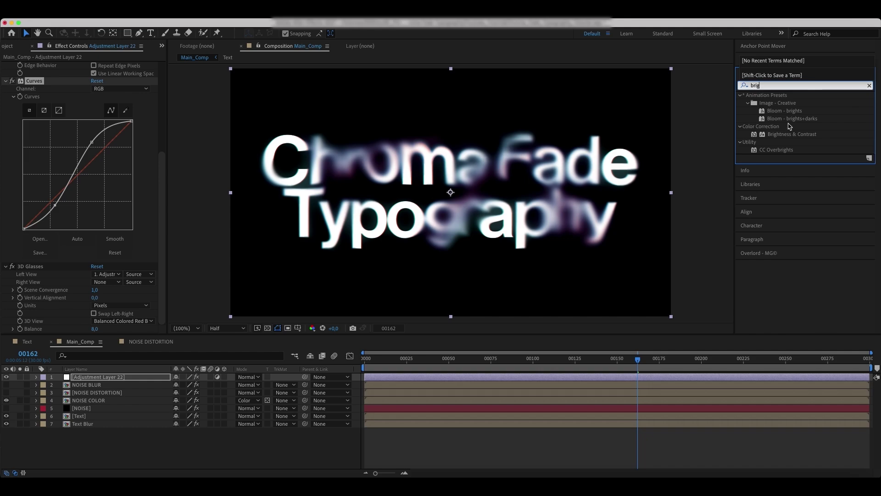
pyautogui.moveTo(796, 134); pyautogui.dragTo(131, 377)
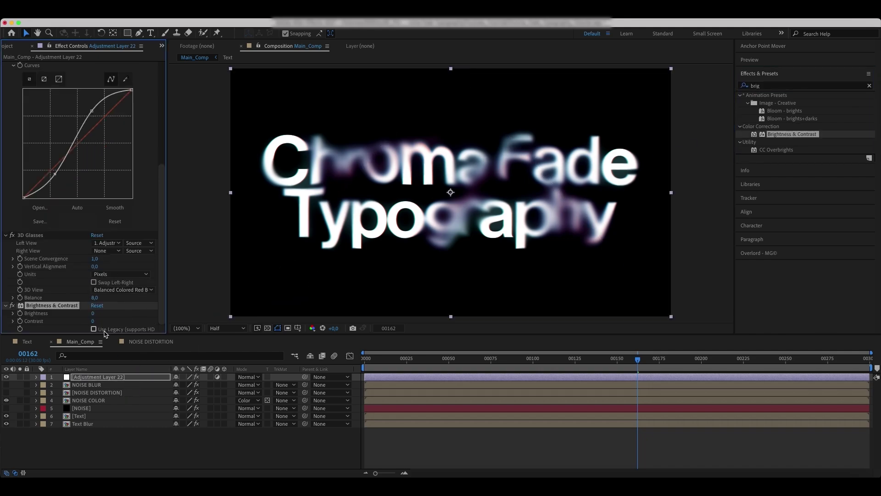
pyautogui.moveTo(93, 321); pyautogui.dragTo(107, 324)
# Deselect the adjustment layer and preview the Main_Comp animation from frame 0.
pyautogui.click(502, 443)
pyautogui.press('space')
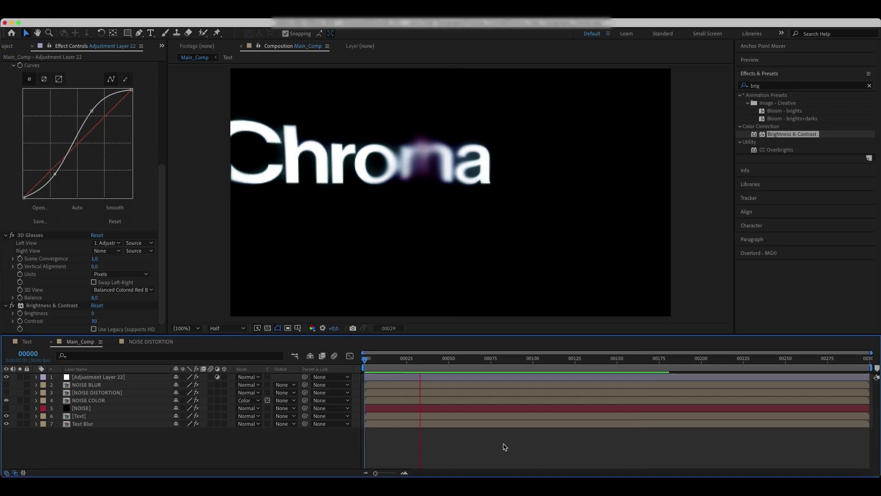